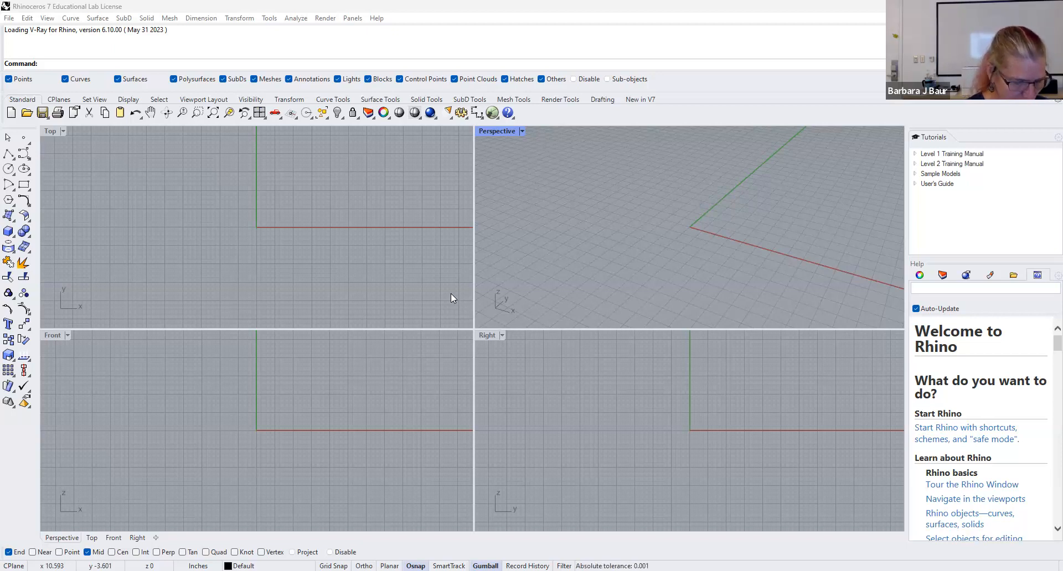
Show the layer list and dock its panel group above the Tutorials panel.
{"action": "left_click", "coordinate": [943, 275]}
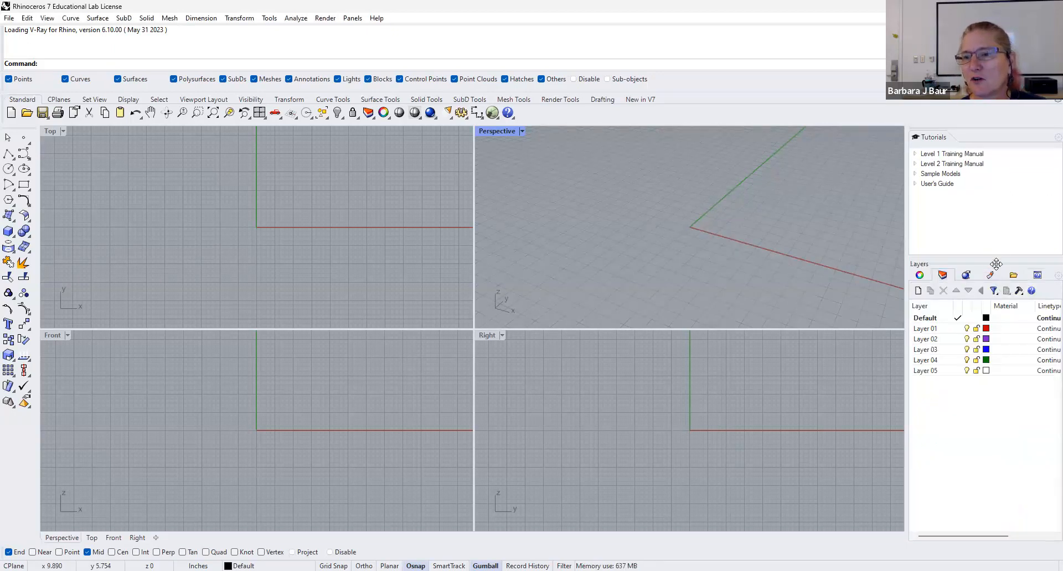
{"action": "left_click_drag", "start_coordinate": [998, 257], "coordinate": [998, 244]}
{"action": "left_click_drag", "start_coordinate": [995, 133], "coordinate": [940, 206]}
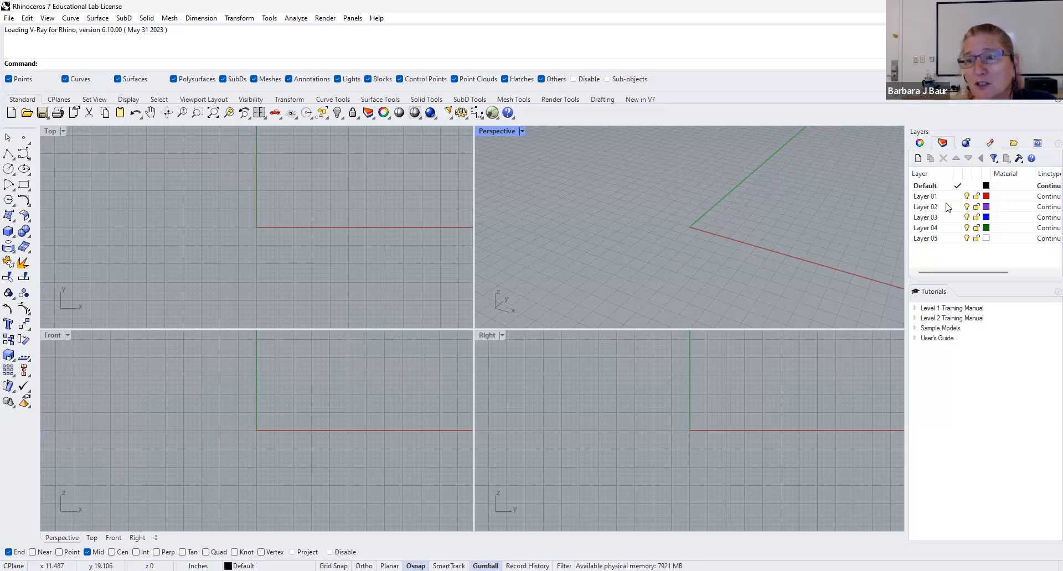
Create a new layer, Layer 06, and set its colour to DarkGreen.
{"action": "left_click", "coordinate": [917, 158]}
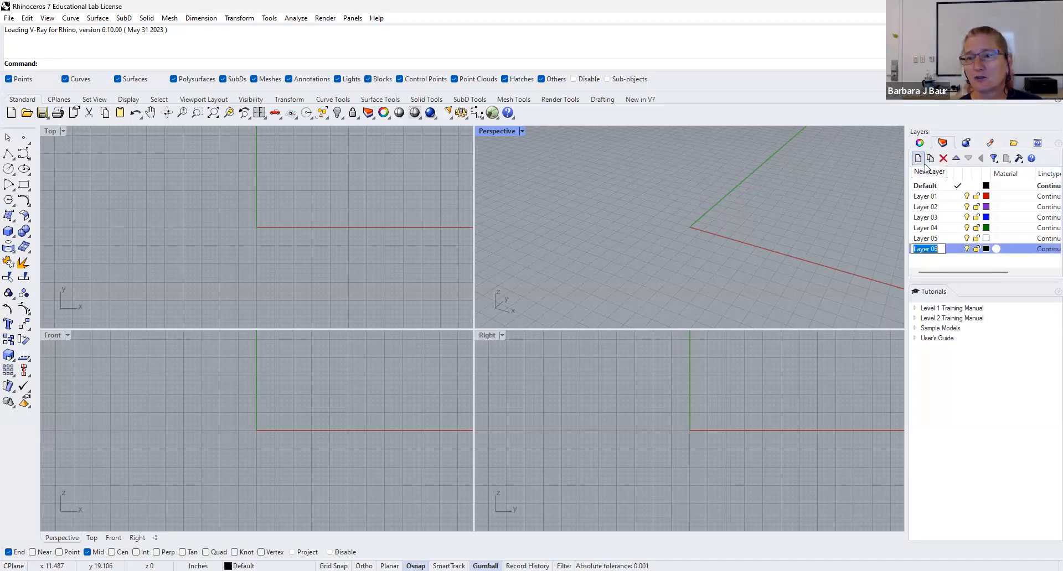
{"action": "left_click", "coordinate": [987, 256]}
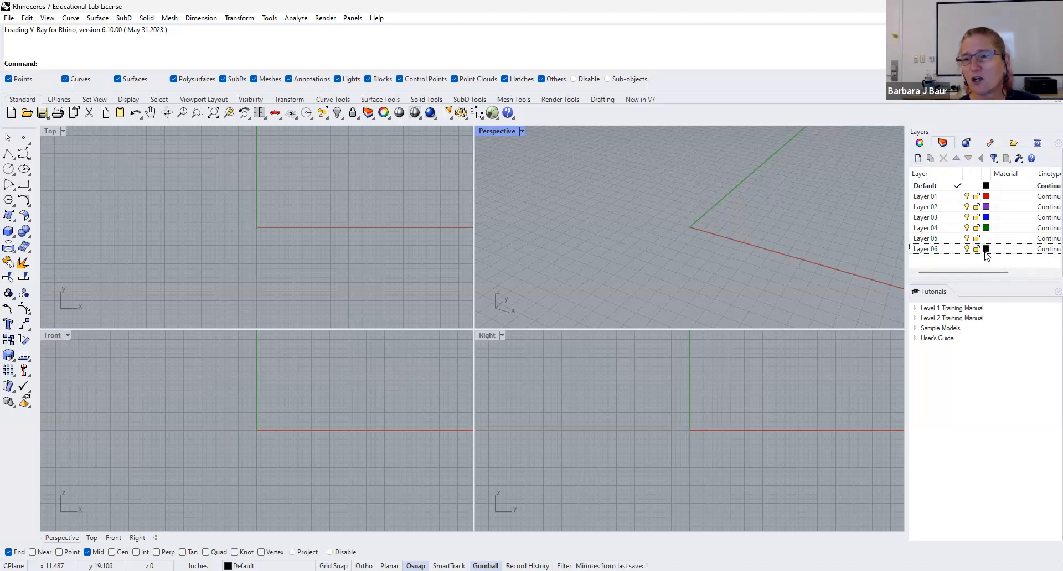
{"action": "left_click", "coordinate": [985, 250]}
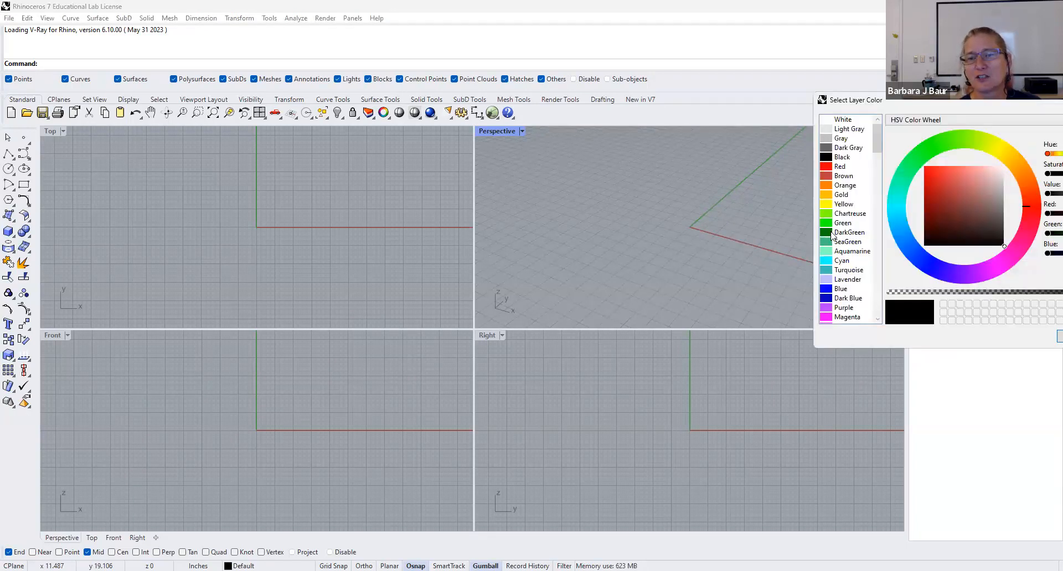
{"action": "left_click", "coordinate": [832, 233]}
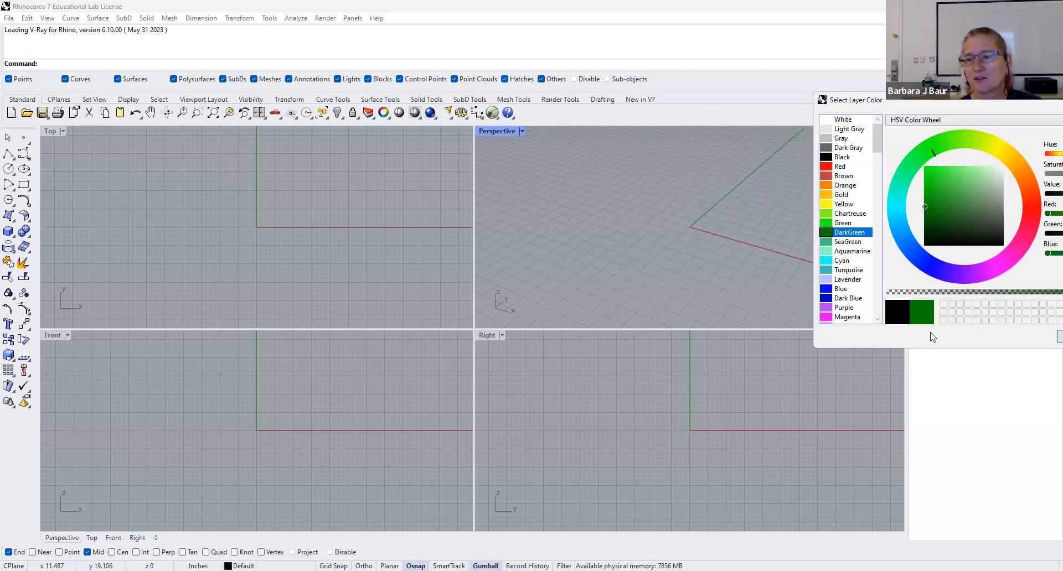
{"action": "key", "text": "Return"}
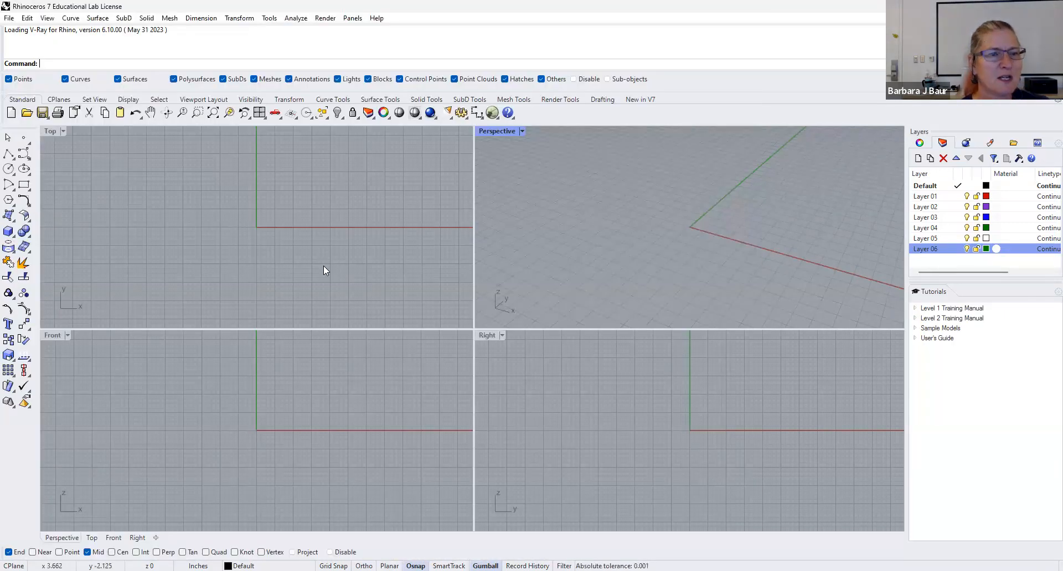
Maximize the Top viewport and frame the area around the origin.
{"action": "left_click", "coordinate": [323, 266]}
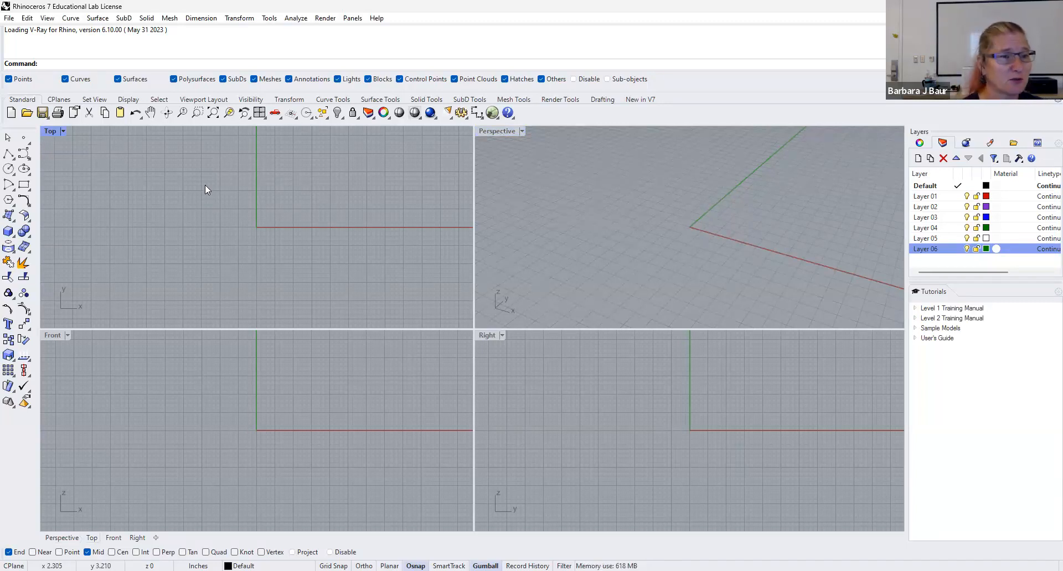
{"action": "double_click", "coordinate": [50, 131]}
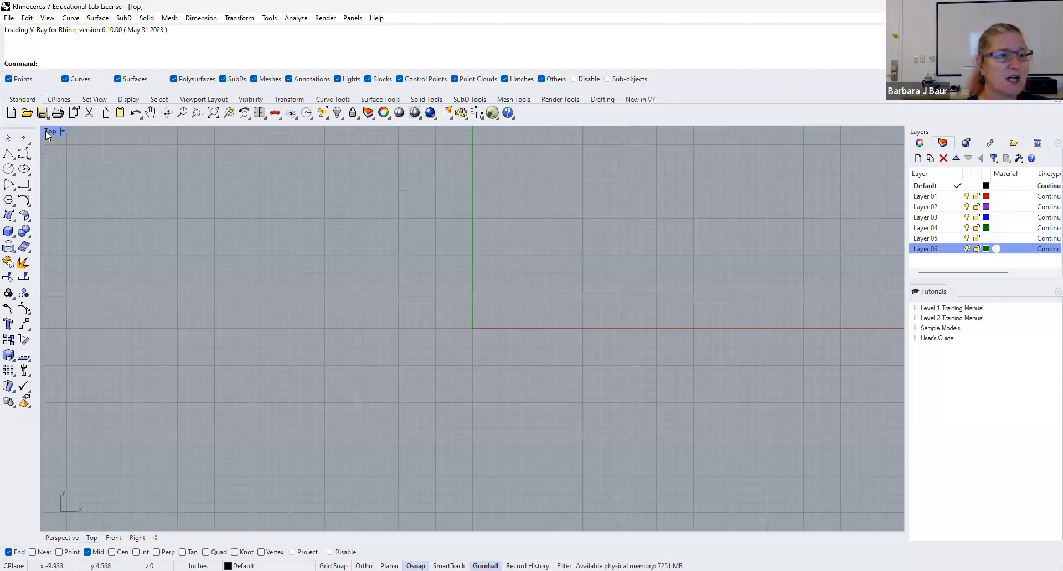
{"action": "double_click", "coordinate": [49, 133]}
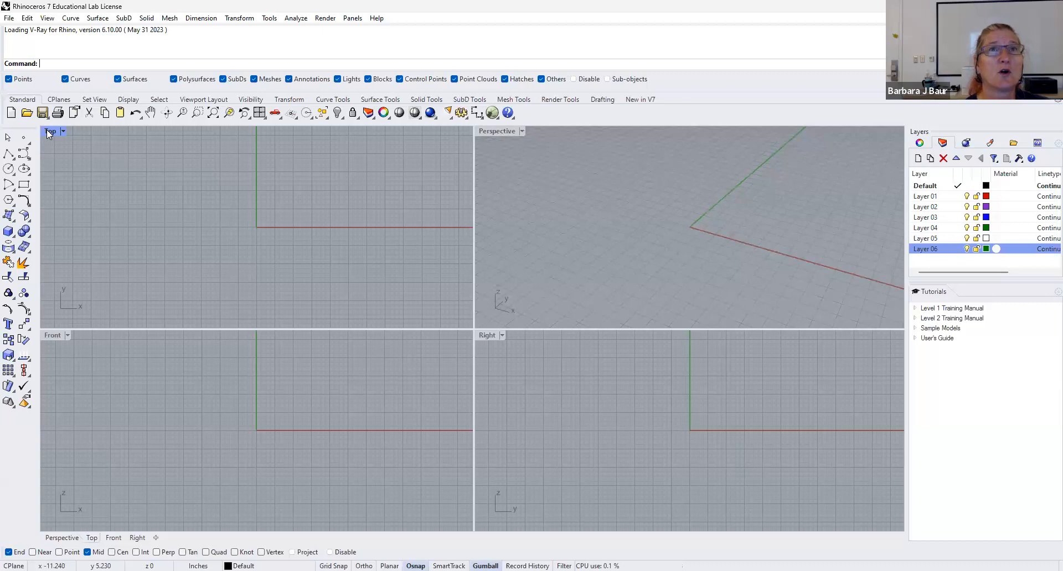
{"action": "double_click", "coordinate": [48, 133]}
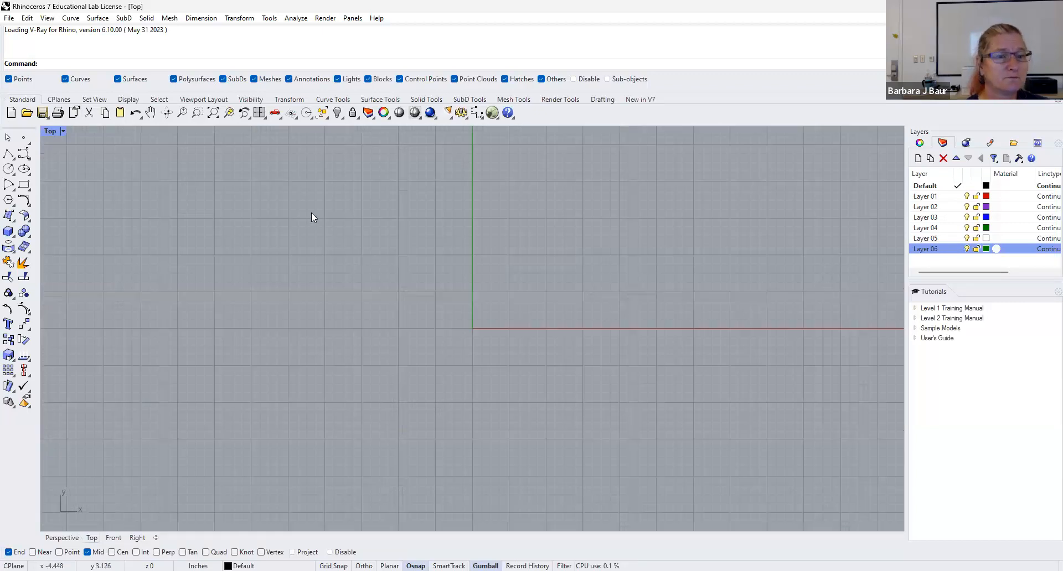
{"action": "scroll", "coordinate": [441, 298], "scroll_direction": "up", "scroll_amount": 2}
{"action": "right_click_drag", "start_coordinate": [448, 328], "coordinate": [456, 359]}
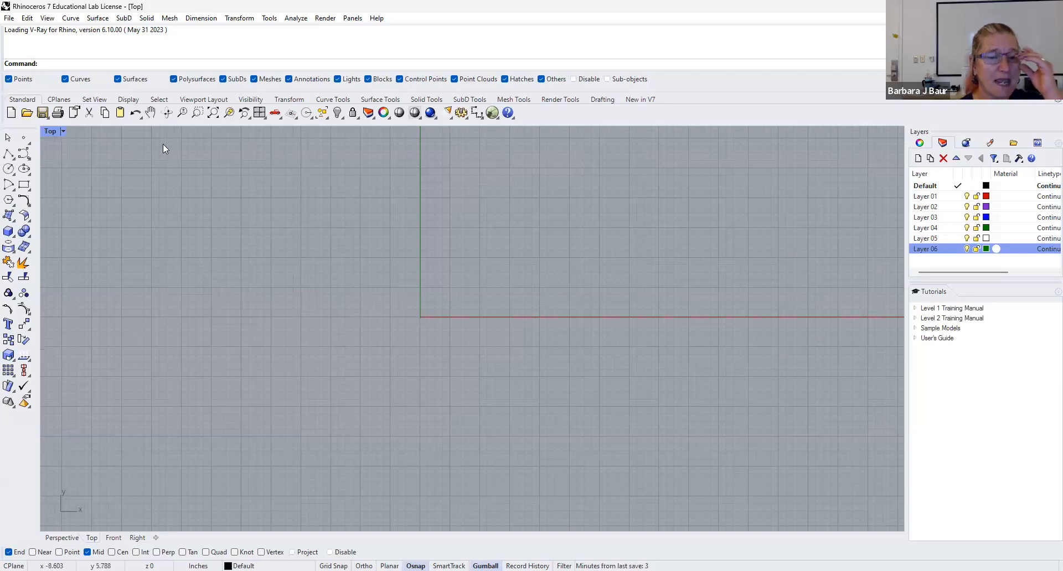
Insert the cat image from the Desktop with the Picture command, placing it over the origin in the Top view.
{"action": "type", "text": "Pictu"}
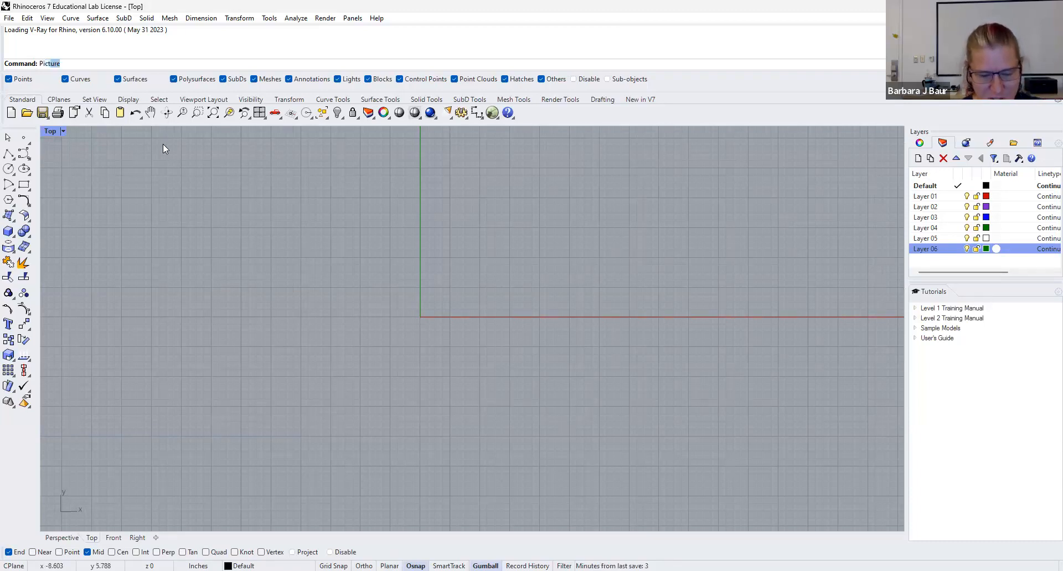
{"action": "type", "text": "re"}
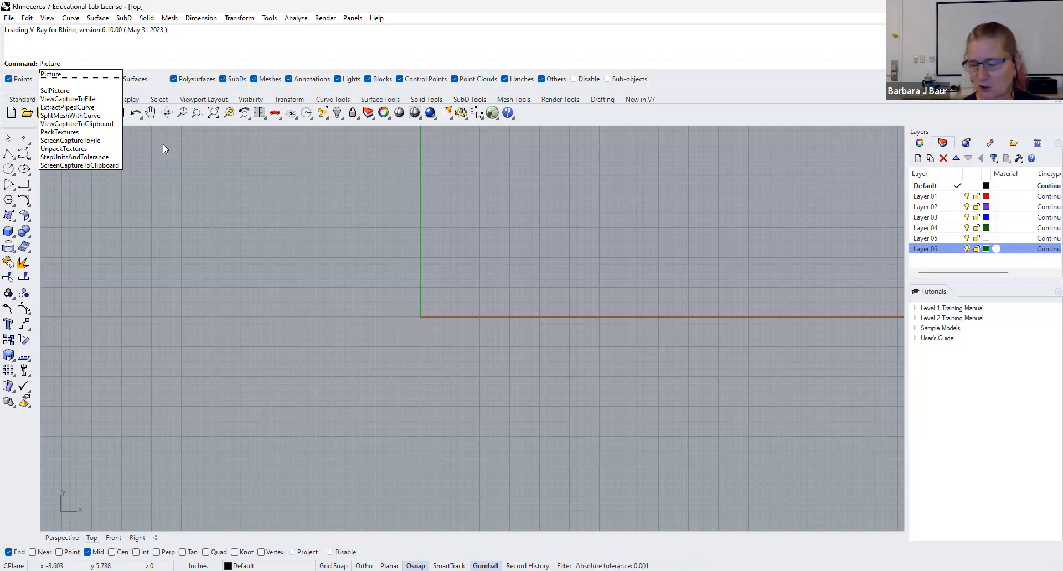
{"action": "key", "text": "Return"}
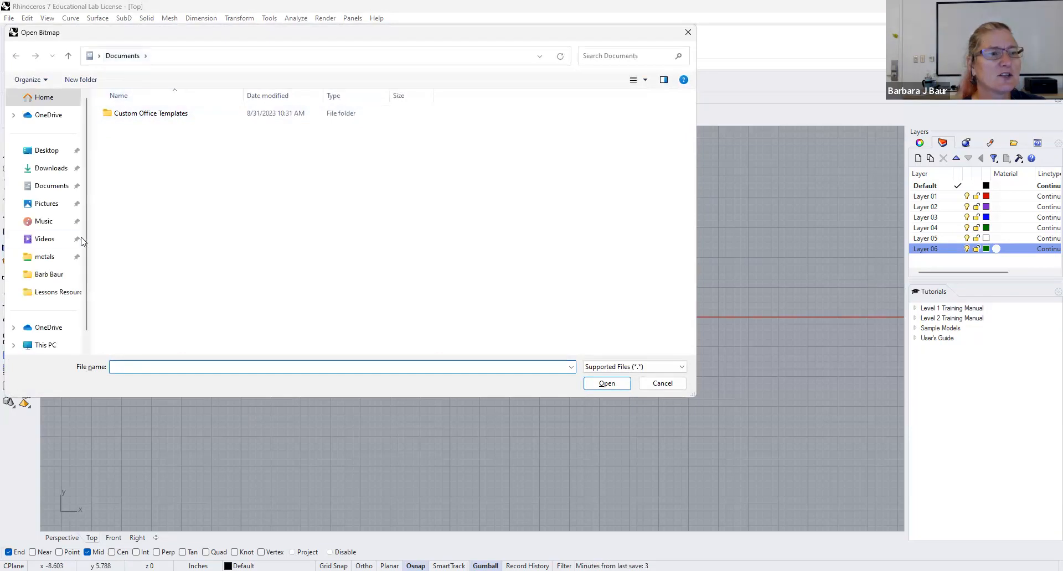
{"action": "left_click", "coordinate": [47, 151]}
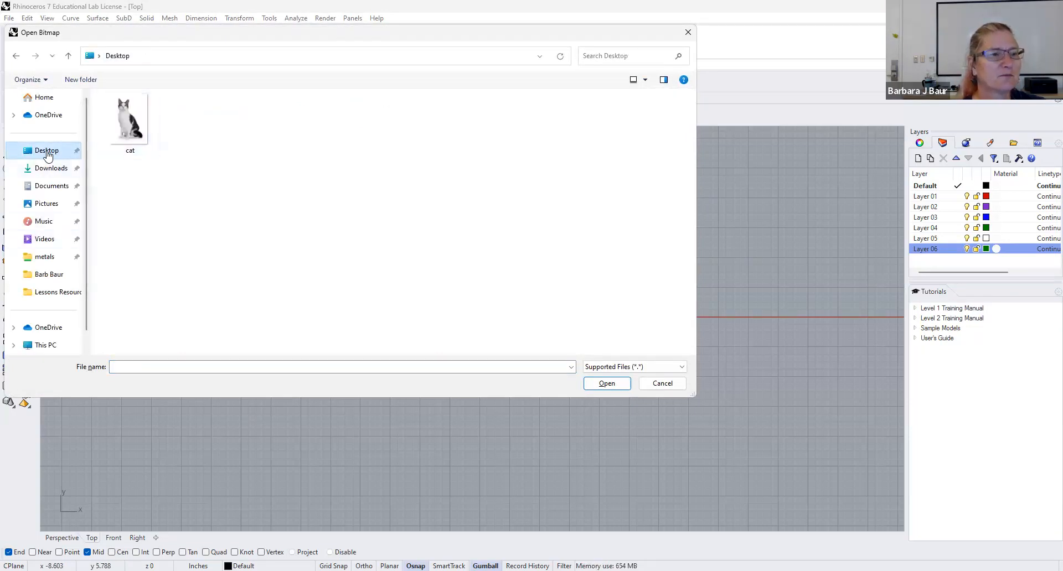
{"action": "left_click", "coordinate": [135, 117]}
{"action": "left_click", "coordinate": [606, 384]}
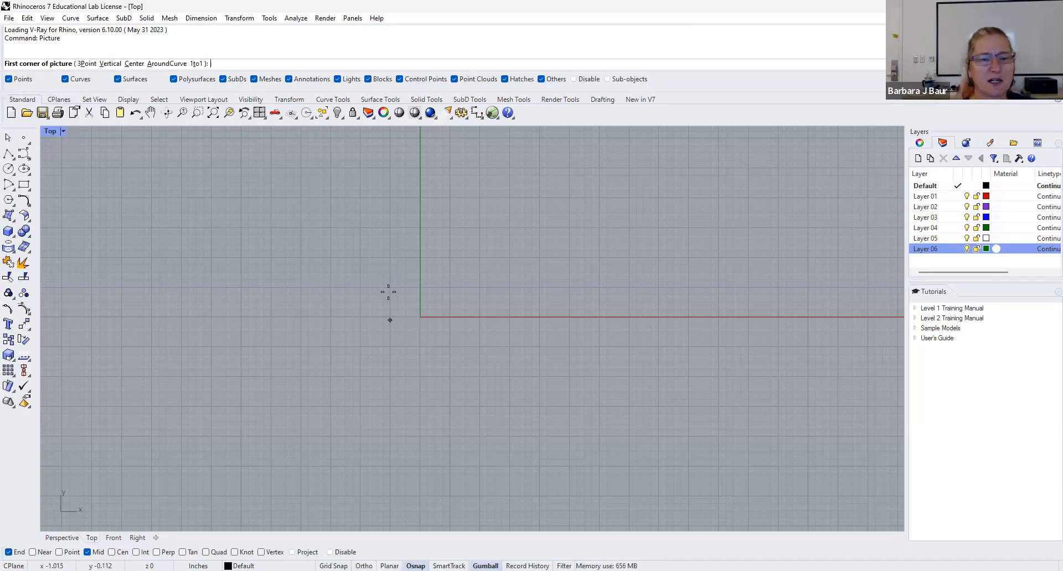
{"action": "left_click", "coordinate": [361, 218]}
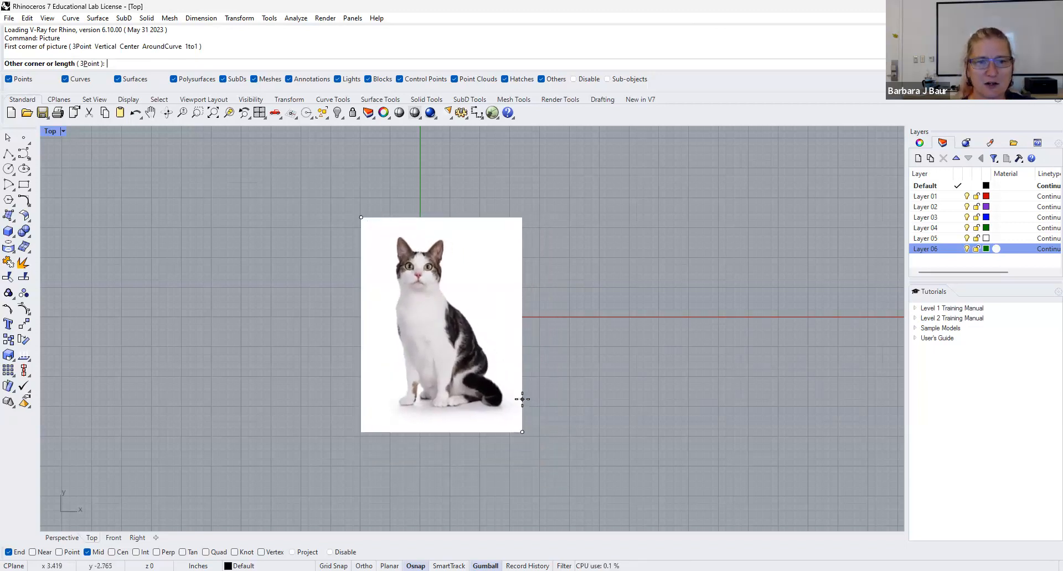
{"action": "left_click", "coordinate": [522, 399]}
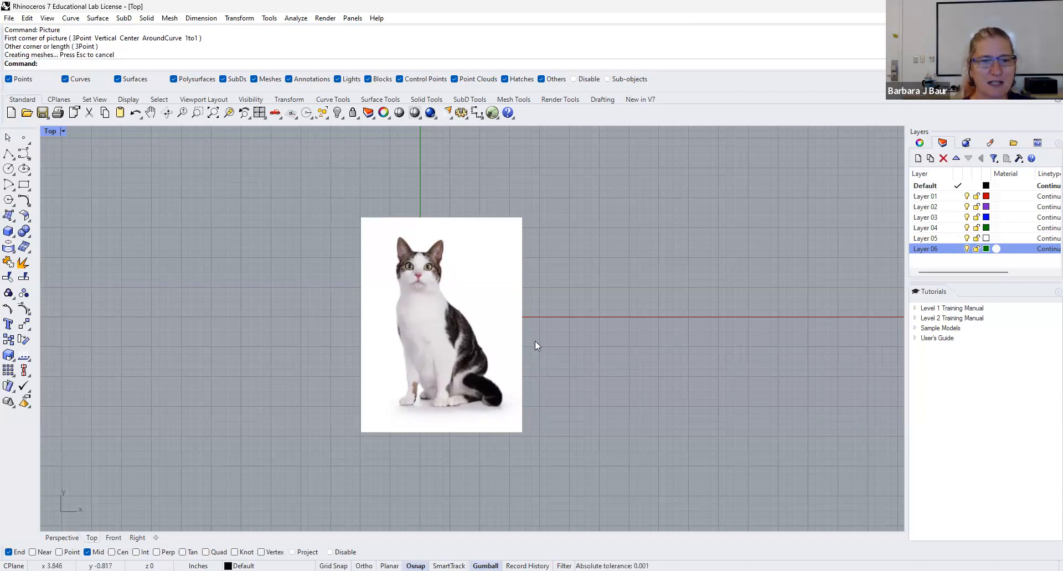
Inspect the placed cat picture in the Top and Perspective views, ending in the maximized Top view.
{"action": "scroll", "coordinate": [535, 341], "scroll_direction": "up", "scroll_amount": 4}
{"action": "scroll", "coordinate": [538, 337], "scroll_direction": "down", "scroll_amount": 2}
{"action": "right_click_drag", "start_coordinate": [554, 349], "coordinate": [618, 331]}
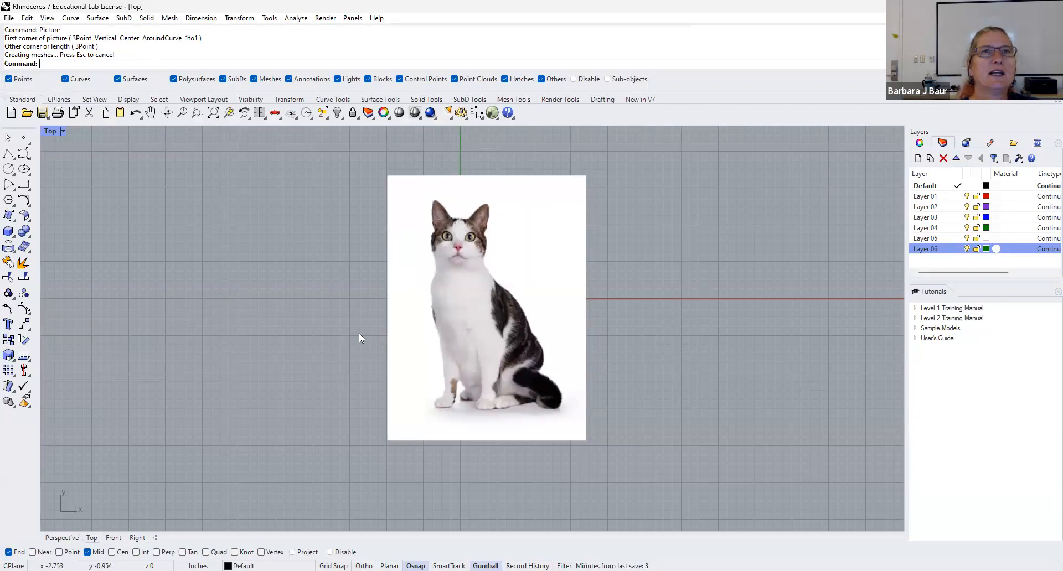
{"action": "double_click", "coordinate": [50, 131]}
{"action": "right_click_drag", "start_coordinate": [806, 256], "coordinate": [812, 263]}
{"action": "right_click_drag", "start_coordinate": [577, 218], "coordinate": [588, 254]}
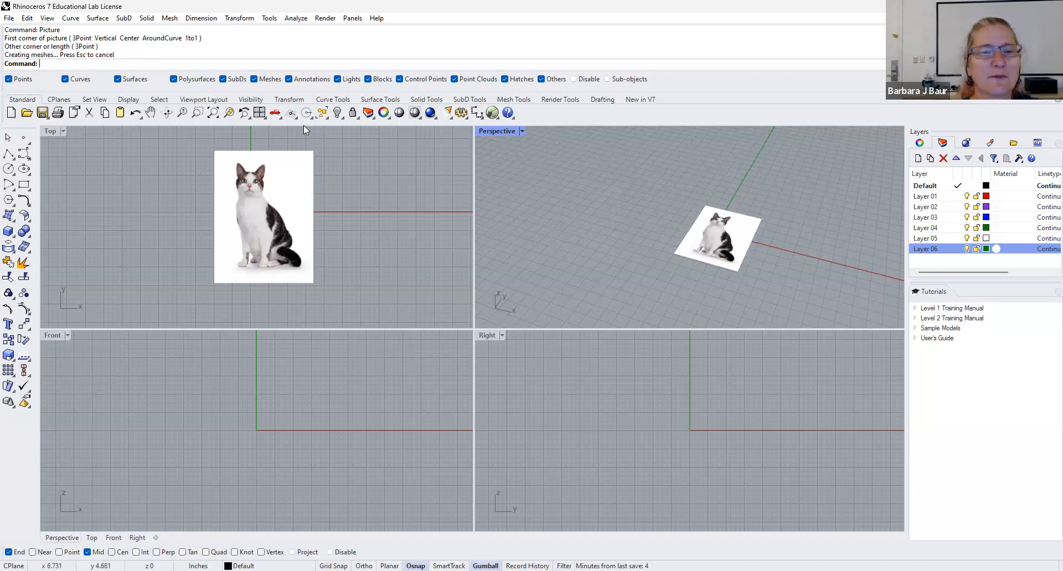
{"action": "double_click", "coordinate": [50, 131]}
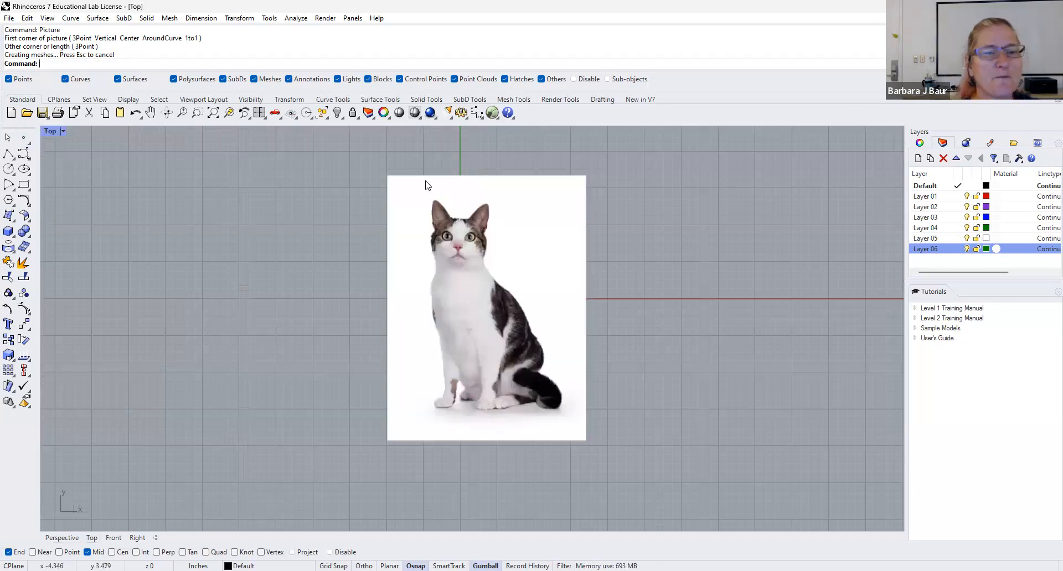
Rename Layer 06 to "Reference image" and move the cat picture onto that layer.
{"action": "left_click", "coordinate": [933, 249]}
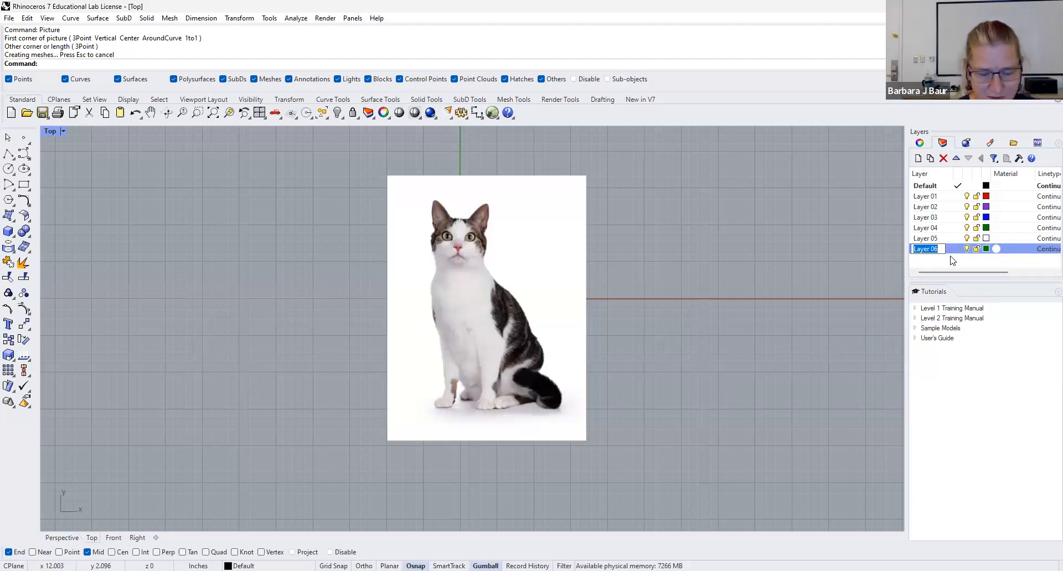
{"action": "type", "text": "Reference image"}
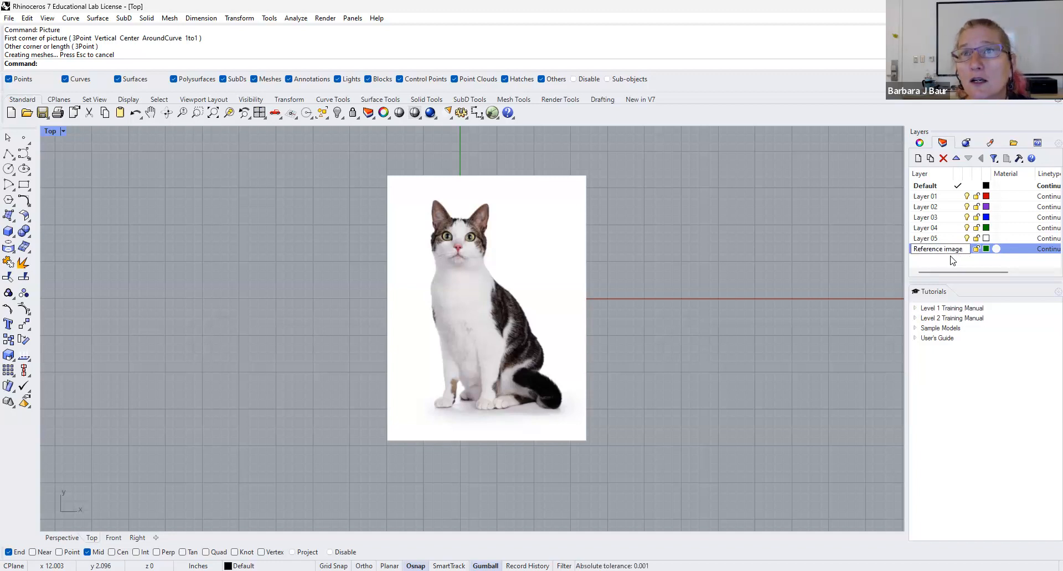
{"action": "key", "text": "Return"}
{"action": "left_click", "coordinate": [517, 260]}
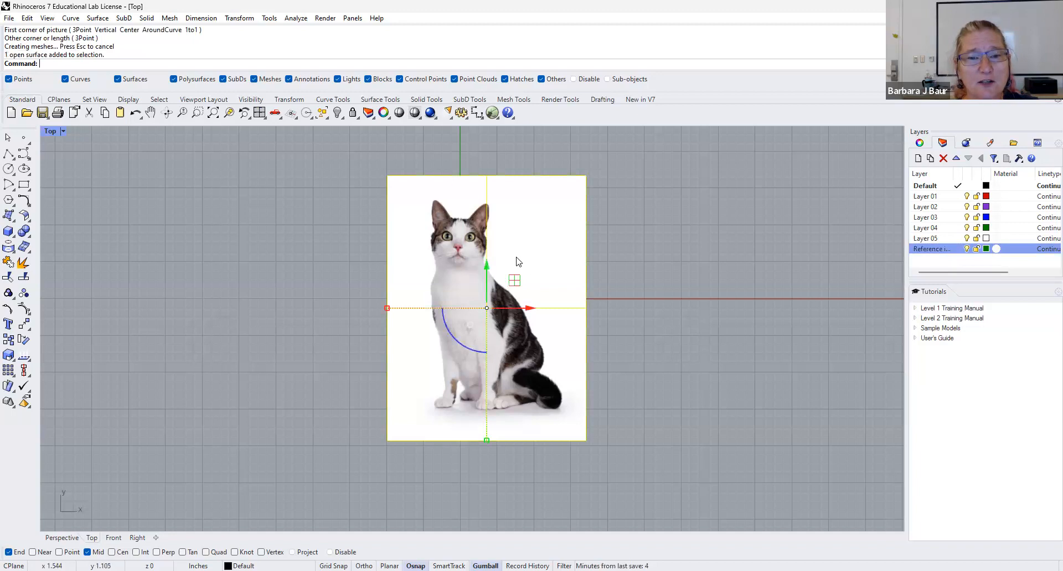
{"action": "right_click", "coordinate": [934, 257]}
{"action": "left_click", "coordinate": [984, 445]}
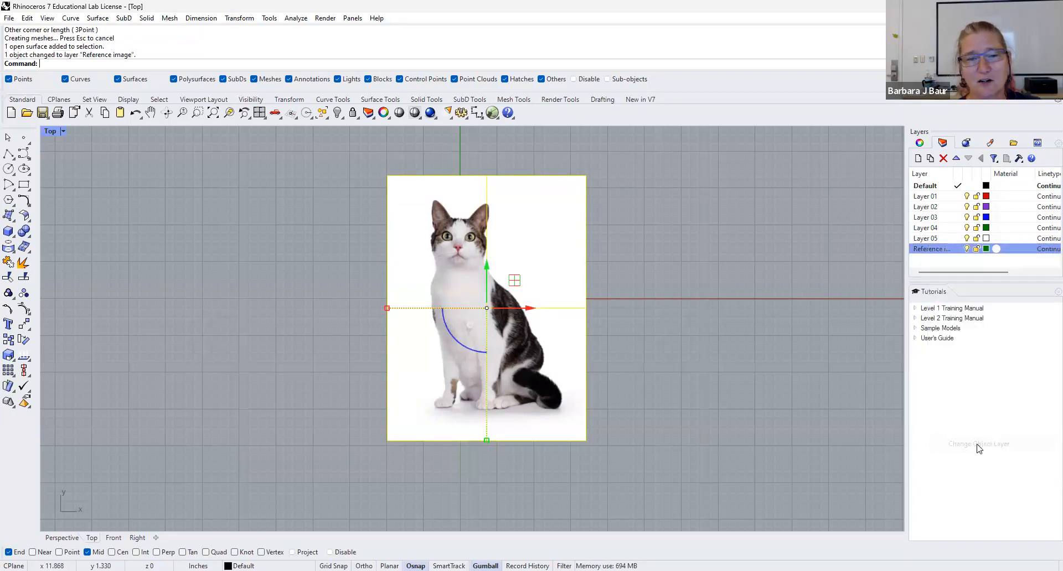
{"action": "left_click", "coordinate": [797, 334]}
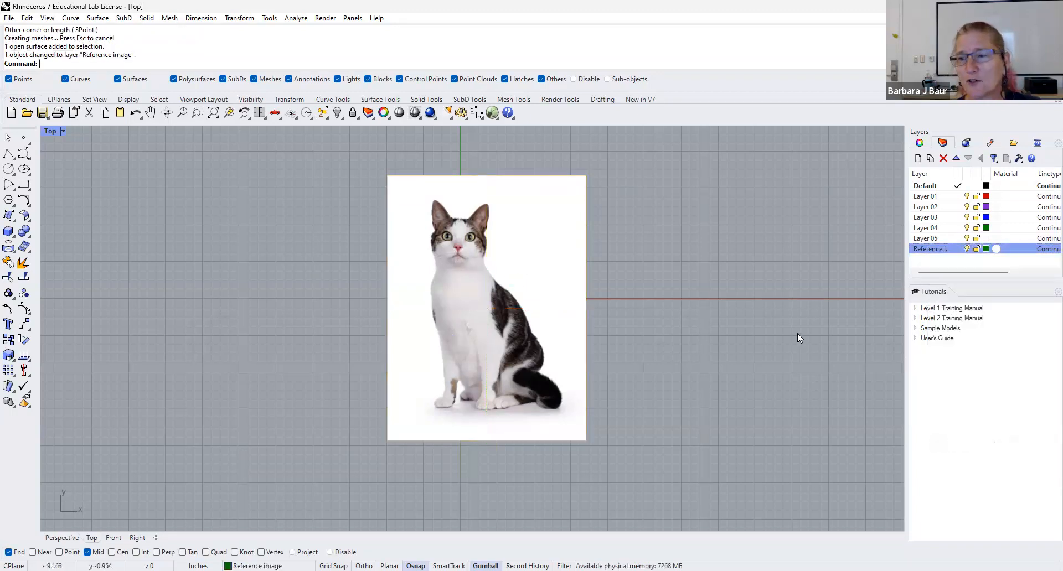
Test hiding and showing the Reference image layer, leaving it visible, and lock the layer.
{"action": "left_click", "coordinate": [966, 249]}
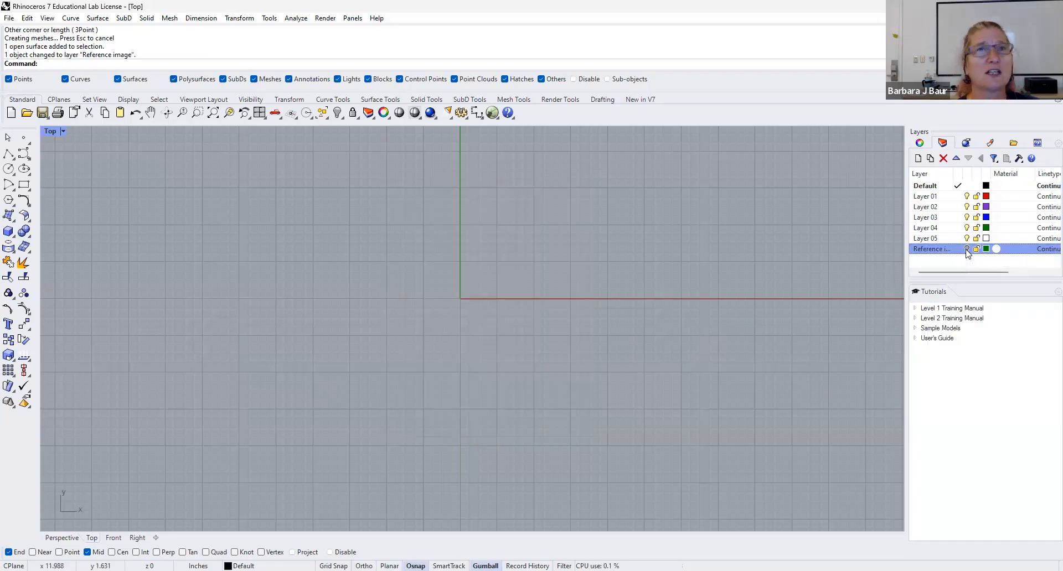
{"action": "left_click", "coordinate": [967, 249]}
{"action": "left_click", "coordinate": [966, 249]}
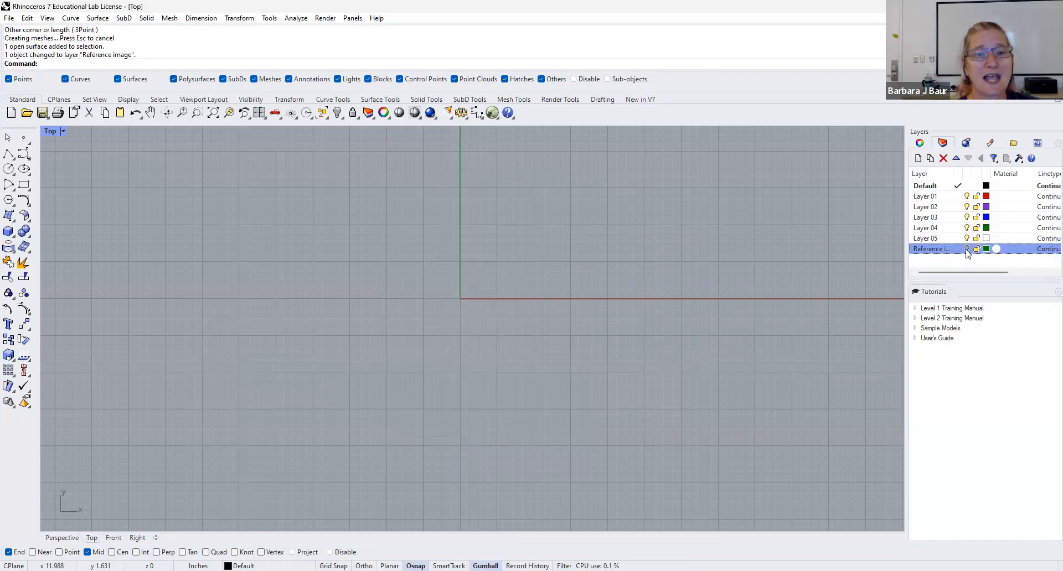
{"action": "left_click", "coordinate": [966, 249]}
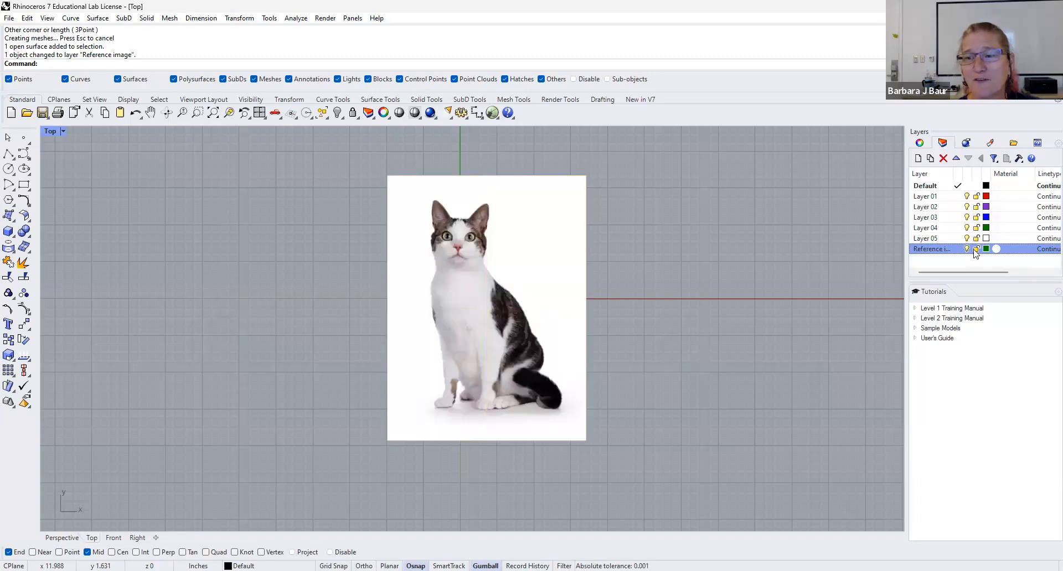
{"action": "left_click", "coordinate": [975, 249]}
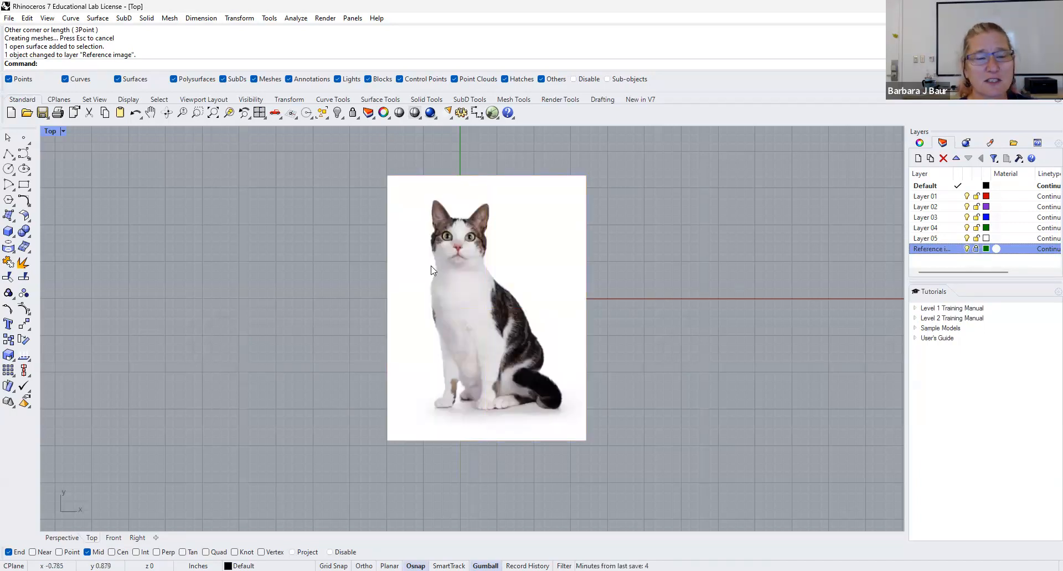
Start a degree-3 control point curve on the cat's upper back and trace it up the neck and side of the face.
{"action": "scroll", "coordinate": [437, 273], "scroll_direction": "up", "scroll_amount": 2}
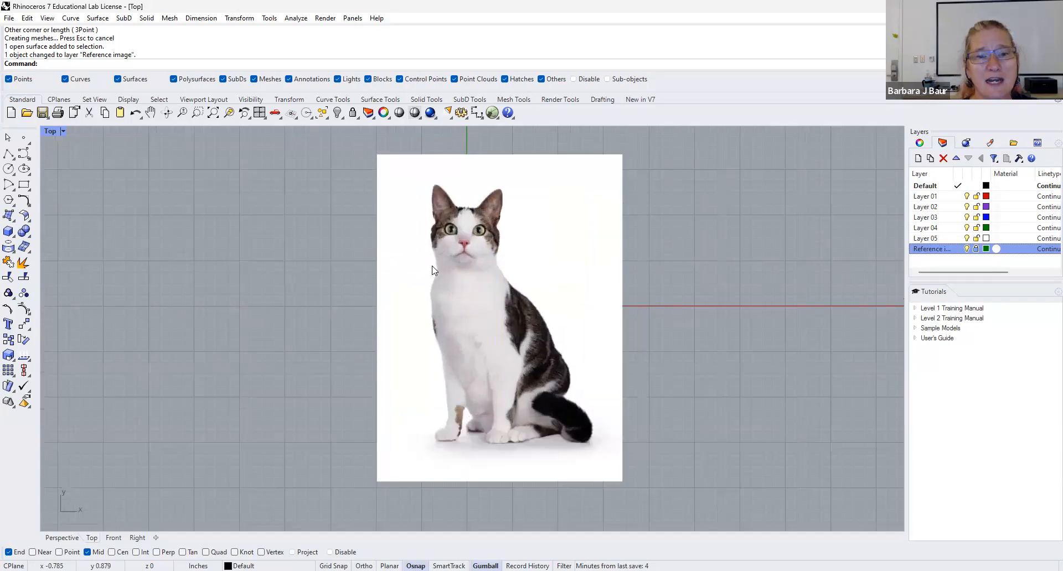
{"action": "scroll", "coordinate": [449, 276], "scroll_direction": "up", "scroll_amount": 2}
{"action": "right_click_drag", "start_coordinate": [599, 324], "coordinate": [598, 318]}
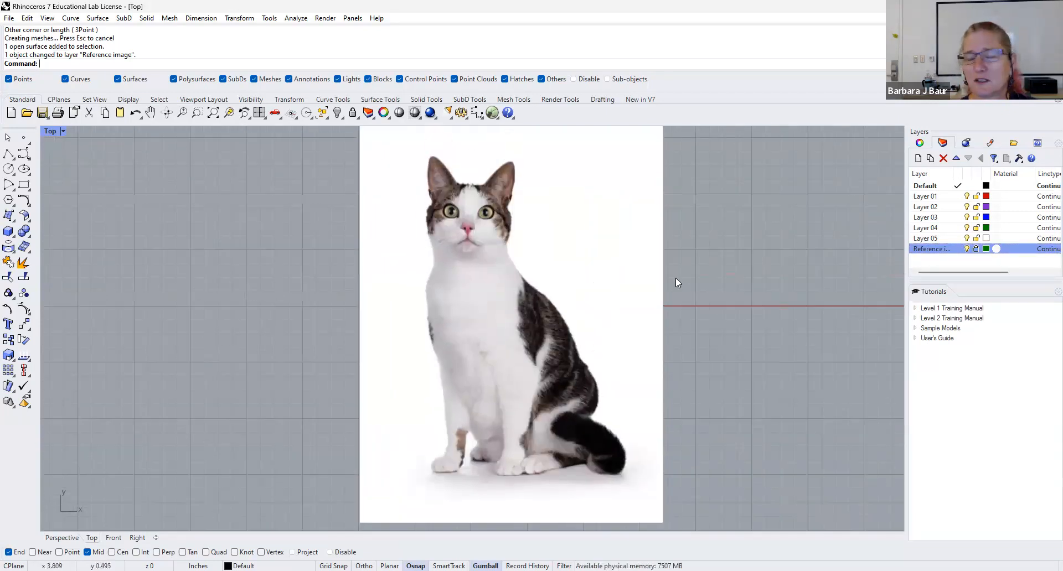
{"action": "left_click", "coordinate": [23, 155]}
{"action": "scroll", "coordinate": [550, 295], "scroll_direction": "up", "scroll_amount": 3}
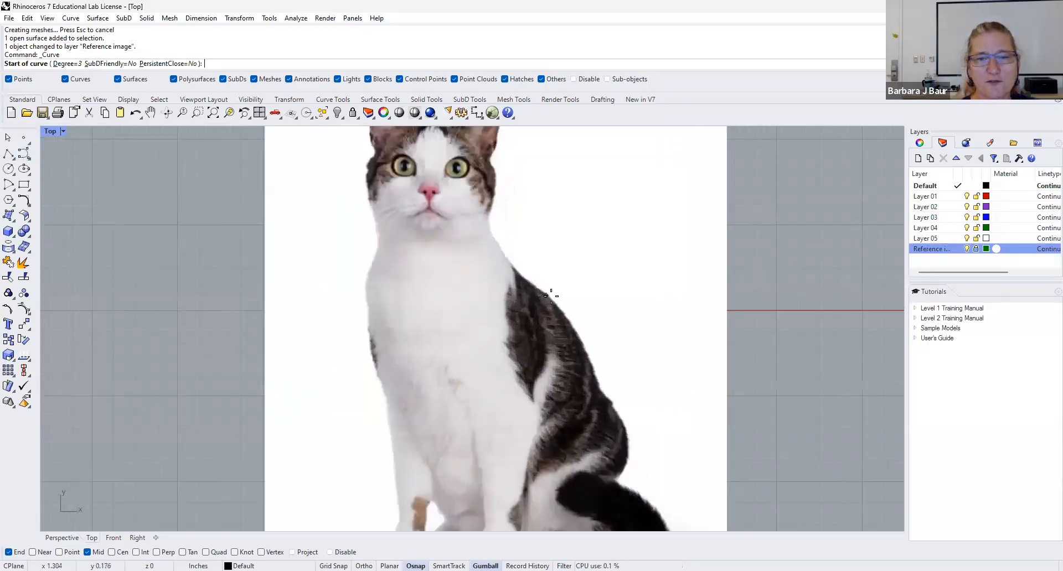
{"action": "left_click", "coordinate": [554, 301]}
{"action": "left_click", "coordinate": [542, 292]}
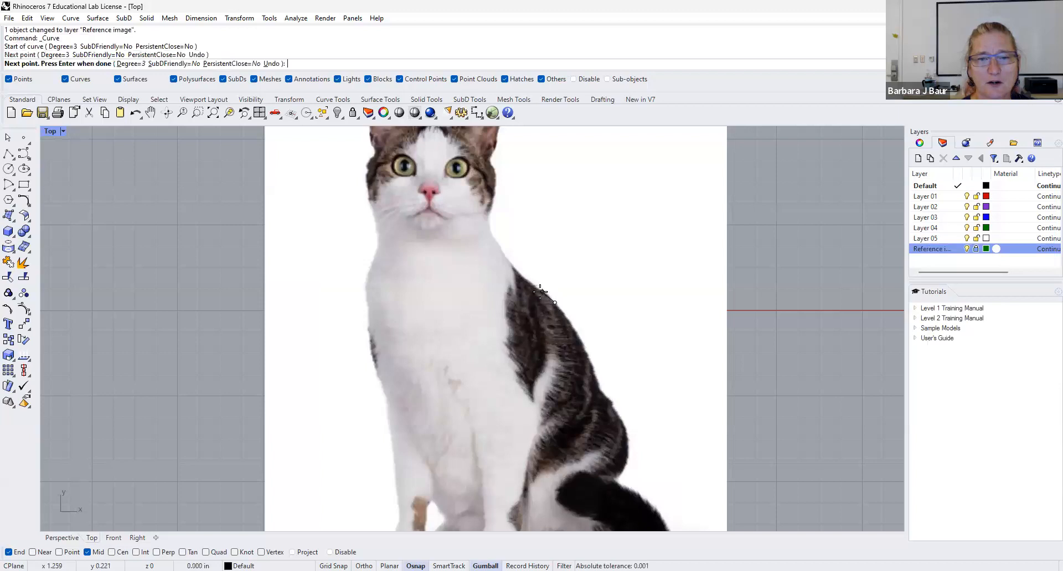
{"action": "left_click", "coordinate": [517, 272]}
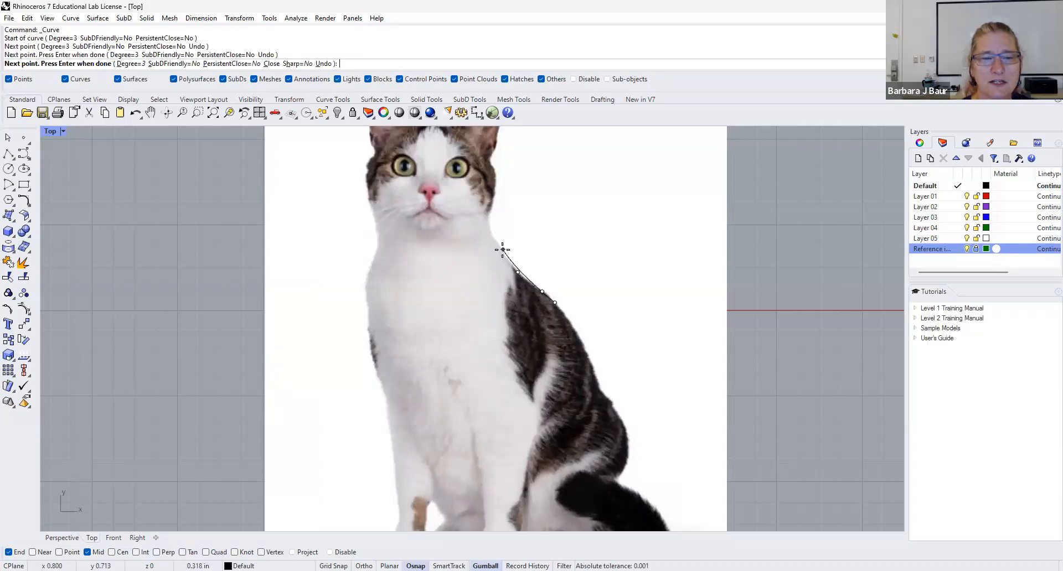
{"action": "left_click", "coordinate": [502, 249]}
{"action": "left_click", "coordinate": [490, 228]}
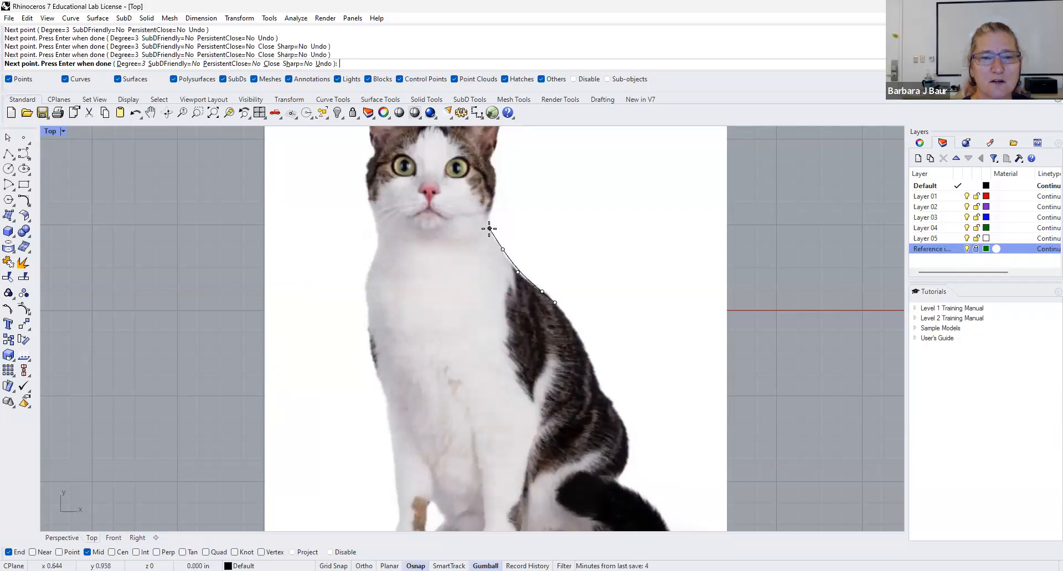
{"action": "left_click", "coordinate": [493, 201]}
{"action": "left_click", "coordinate": [492, 164]}
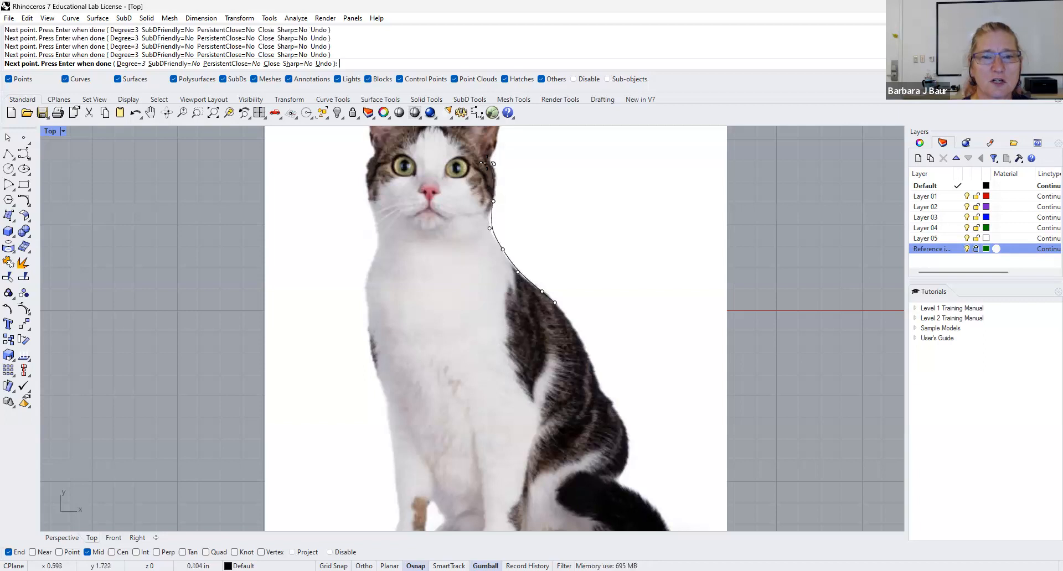
Continue the curve around the first ear, across the top of the head and around the second ear.
{"action": "right_click_drag", "start_coordinate": [495, 147], "coordinate": [476, 225]}
{"action": "left_click", "coordinate": [476, 224]}
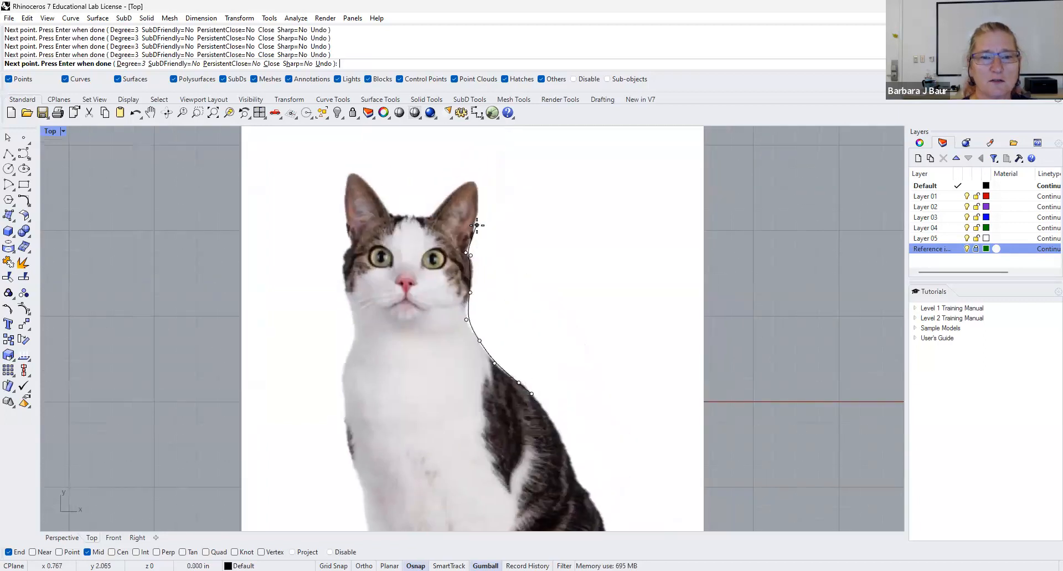
{"action": "left_click", "coordinate": [478, 189]}
{"action": "left_click", "coordinate": [475, 174]}
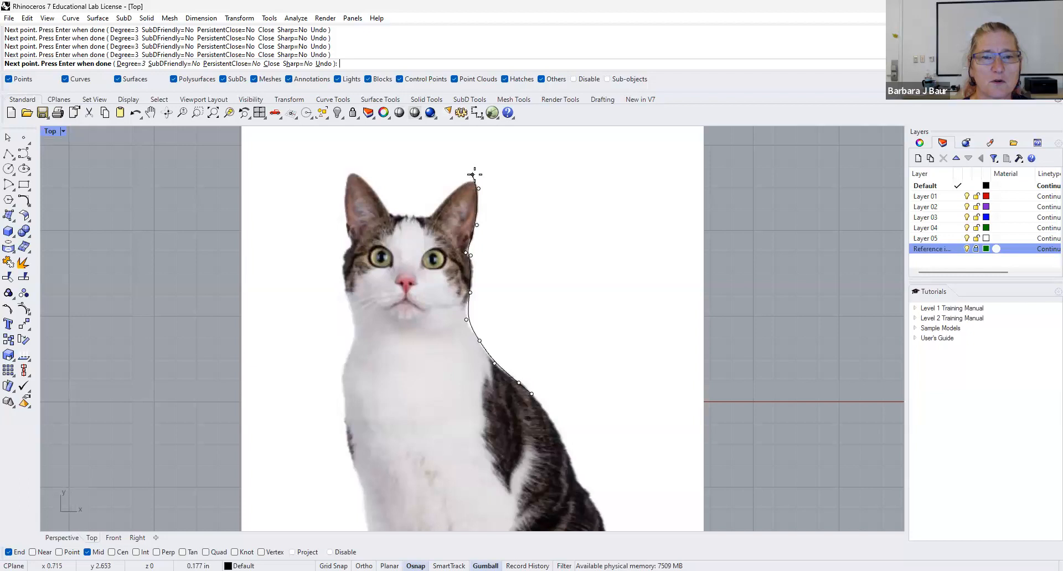
{"action": "left_click", "coordinate": [456, 190]}
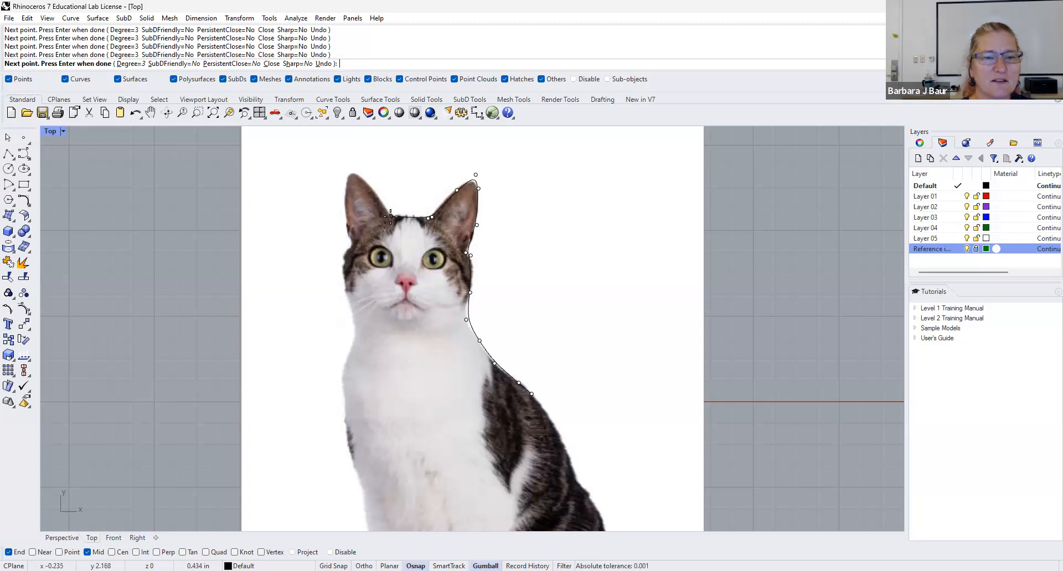
{"action": "left_click", "coordinate": [377, 187]}
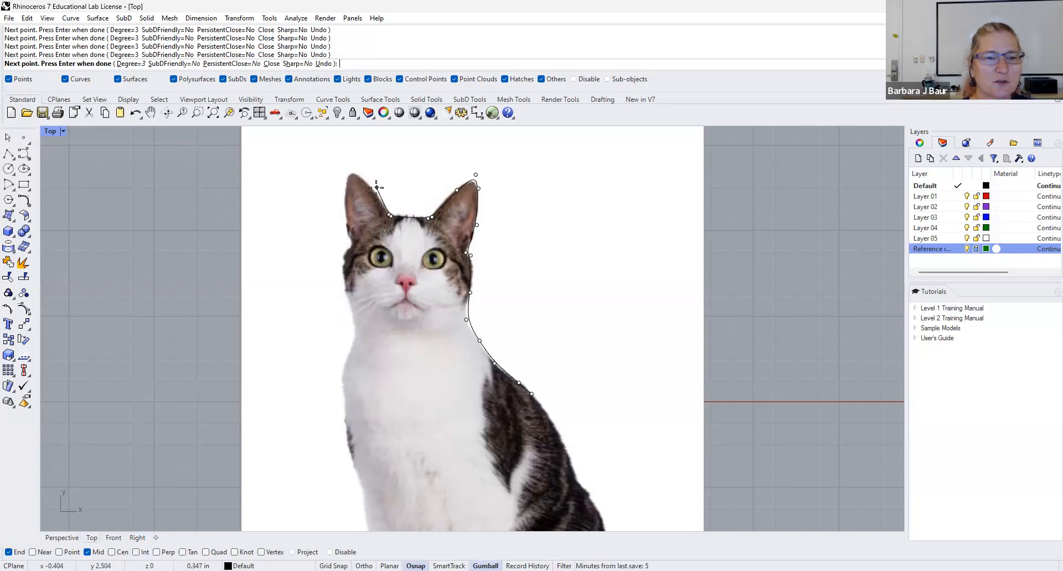
{"action": "left_click", "coordinate": [350, 170]}
{"action": "left_click", "coordinate": [344, 177]}
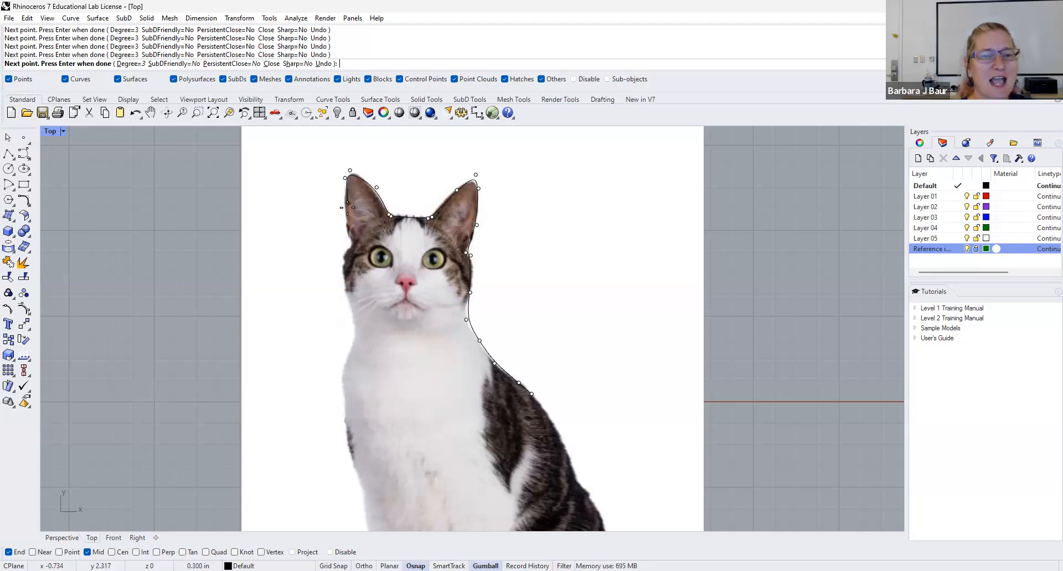
{"action": "left_click", "coordinate": [346, 218]}
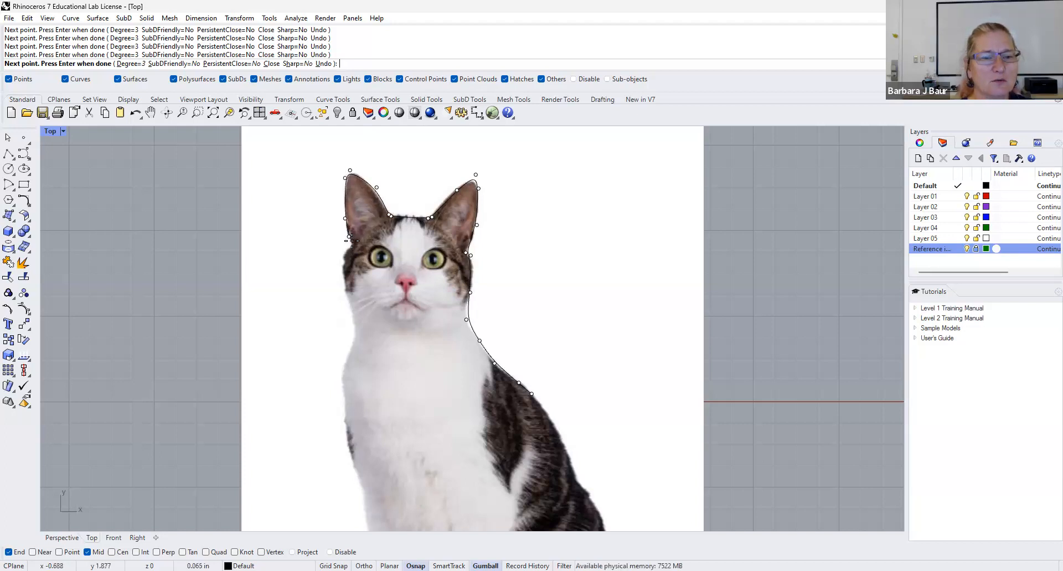
Continue the curve down the other side of the face, the chest and the outer edge of the front leg.
{"action": "left_click", "coordinate": [346, 288]}
{"action": "left_click", "coordinate": [356, 323]}
{"action": "right_click_drag", "start_coordinate": [346, 366], "coordinate": [347, 209]}
{"action": "left_click", "coordinate": [346, 212]}
{"action": "left_click", "coordinate": [350, 283]}
{"action": "left_click", "coordinate": [366, 326]}
{"action": "left_click", "coordinate": [375, 399]}
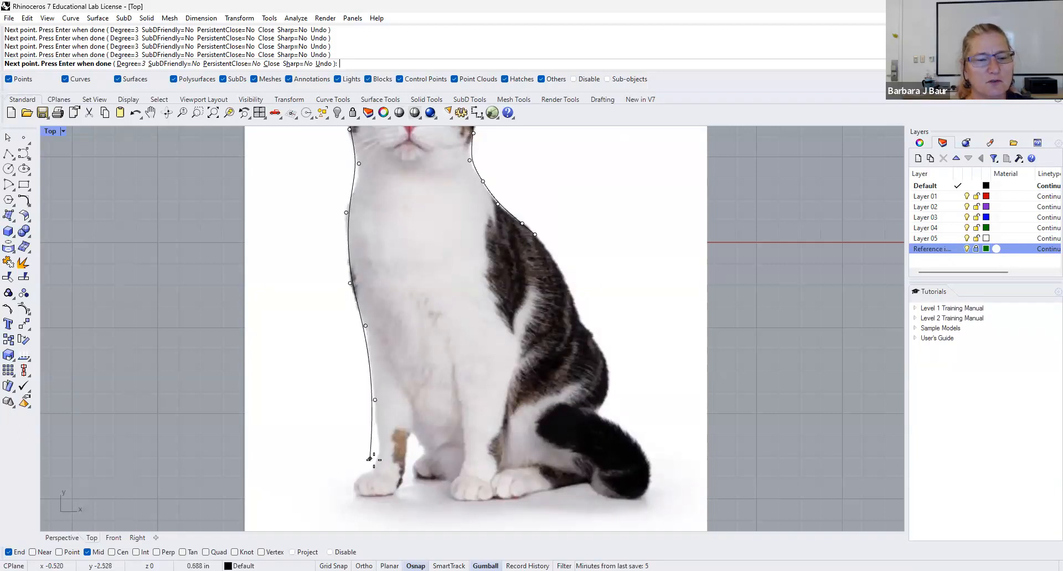
{"action": "left_click", "coordinate": [380, 449]}
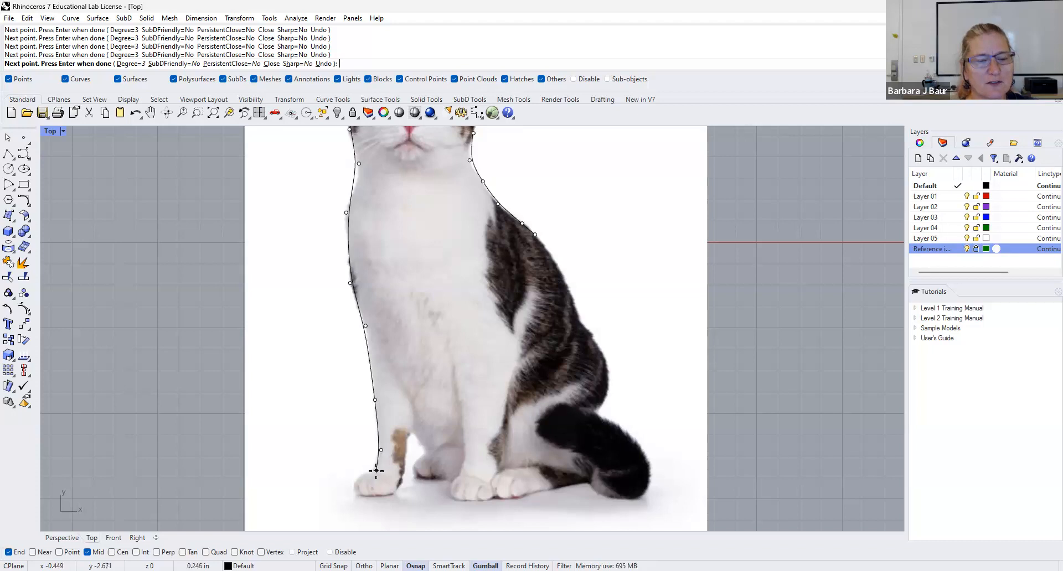
Trace the curve around the front paw and up through the gap between the legs.
{"action": "left_click", "coordinate": [356, 478]}
{"action": "left_click", "coordinate": [352, 489]}
{"action": "left_click", "coordinate": [368, 498]}
{"action": "left_click", "coordinate": [393, 493]}
{"action": "left_click", "coordinate": [407, 460]}
{"action": "left_click", "coordinate": [409, 433]}
{"action": "left_click", "coordinate": [417, 434]}
{"action": "left_click", "coordinate": [424, 450]}
{"action": "left_click", "coordinate": [421, 460]}
{"action": "left_click", "coordinate": [418, 469]}
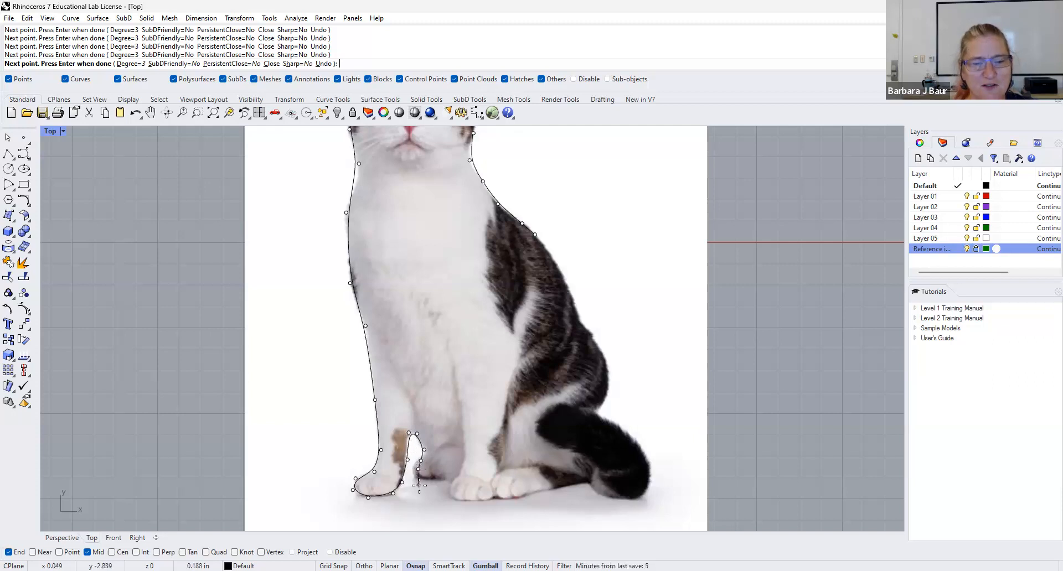
Continue the curve along the underside of the remaining paws and around the tip of the tail.
{"action": "left_click", "coordinate": [455, 477]}
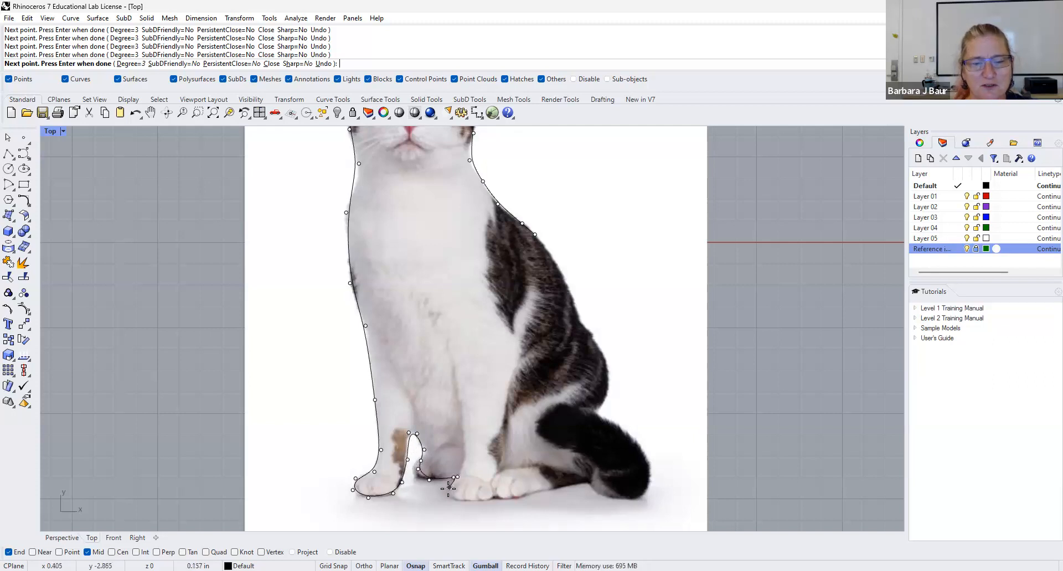
{"action": "left_click", "coordinate": [480, 499]}
{"action": "left_click", "coordinate": [516, 500]}
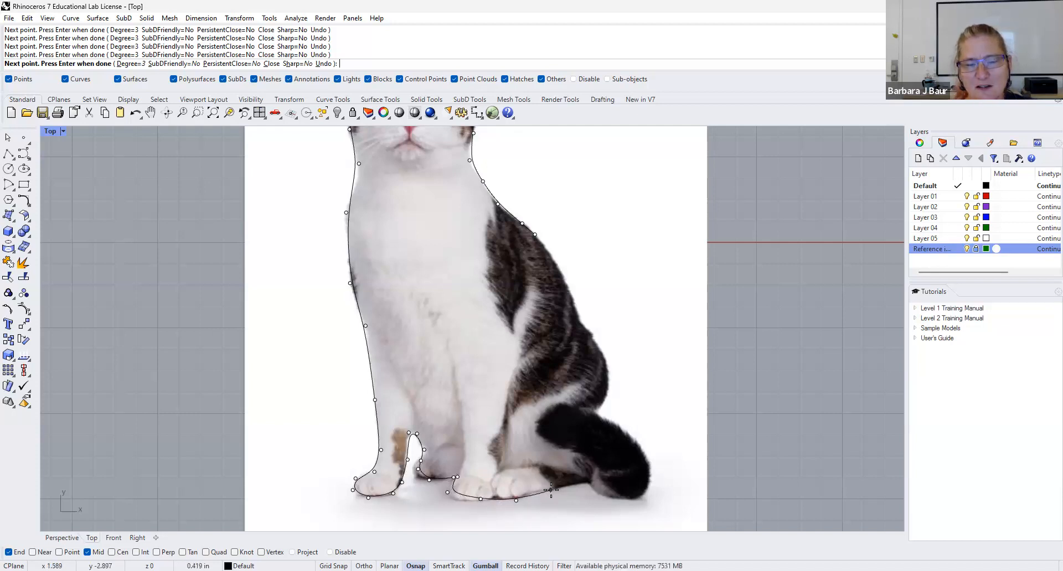
{"action": "left_click", "coordinate": [589, 483]}
{"action": "left_click", "coordinate": [625, 501]}
{"action": "left_click", "coordinate": [650, 481]}
{"action": "left_click", "coordinate": [646, 450]}
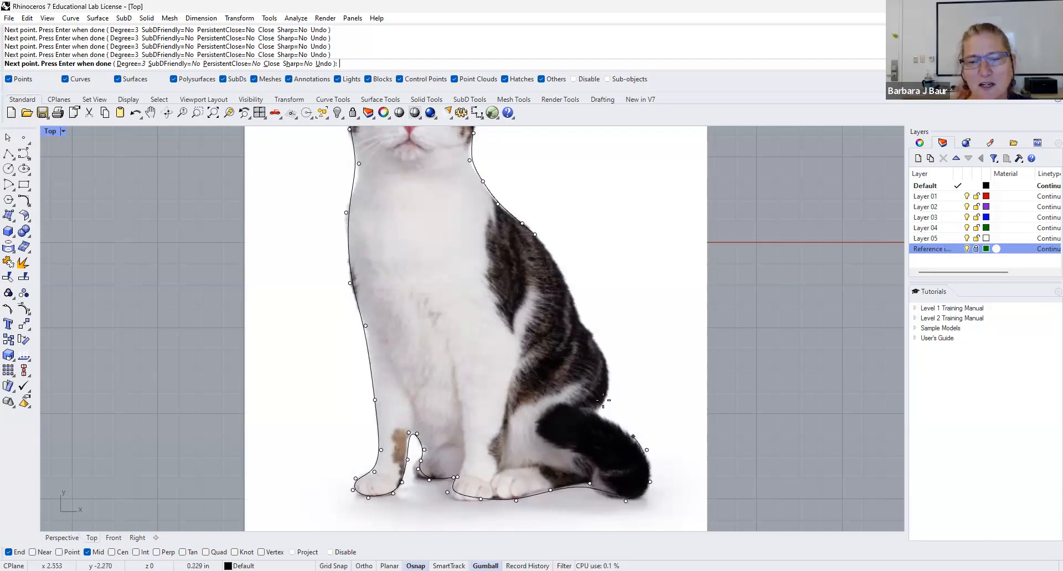
Trace the top of the tail and the back up to the start point, closing the cat outline.
{"action": "left_click", "coordinate": [600, 416]}
{"action": "left_click", "coordinate": [595, 410]}
{"action": "left_click", "coordinate": [609, 386]}
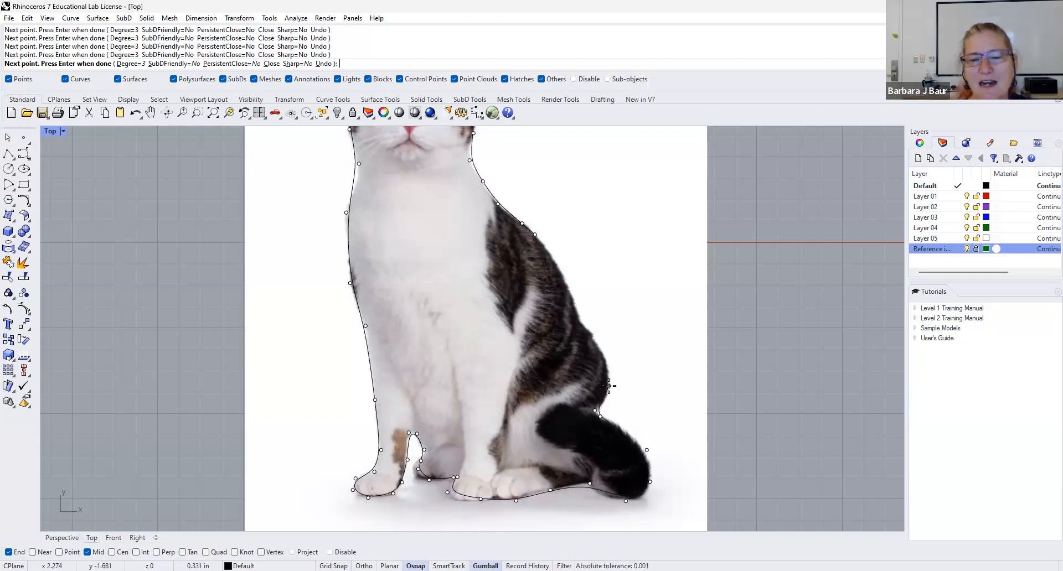
{"action": "left_click", "coordinate": [591, 330]}
{"action": "left_click", "coordinate": [571, 308]}
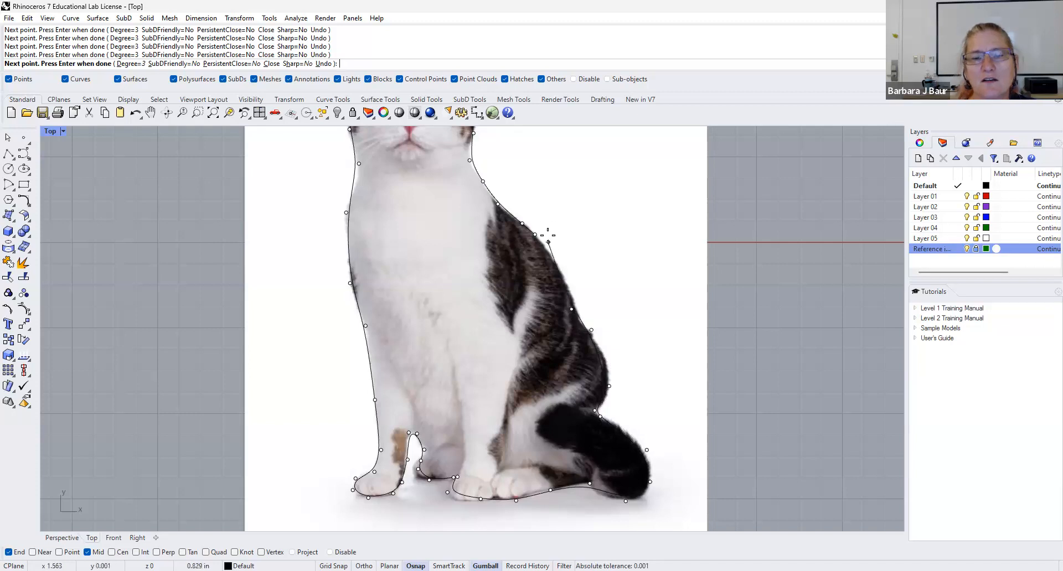
{"action": "left_click", "coordinate": [555, 239]}
{"action": "key", "text": "Return"}
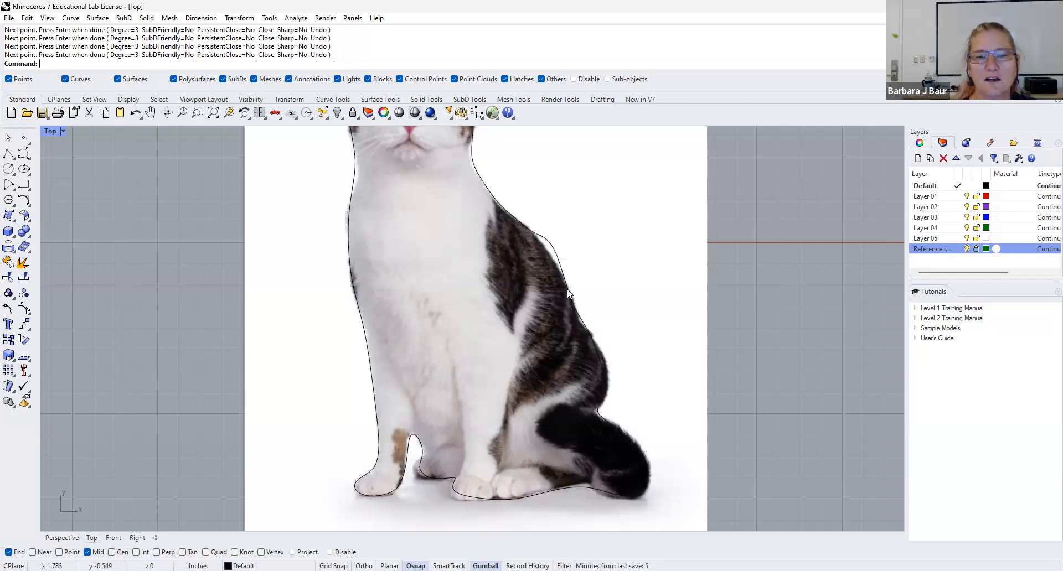
Hide the Reference image layer and bring the whole traced outline into view.
{"action": "left_click", "coordinate": [966, 252]}
{"action": "scroll", "coordinate": [678, 322], "scroll_direction": "down", "scroll_amount": 5}
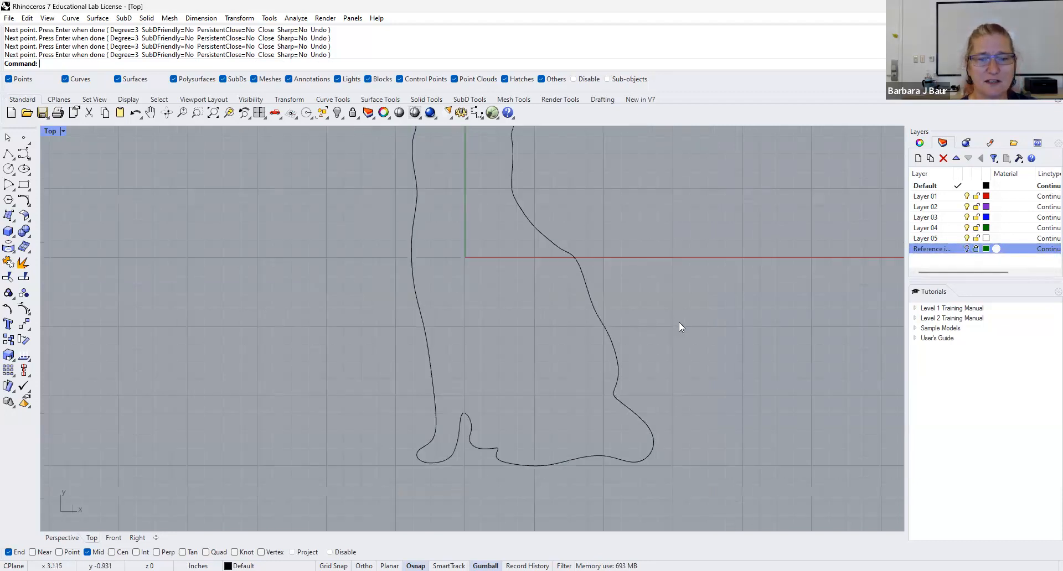
{"action": "right_click_drag", "start_coordinate": [677, 322], "coordinate": [533, 410]}
Smooth the bump on the cat's upper back by moving a control point of the outline downward.
{"action": "left_click", "coordinate": [533, 410]}
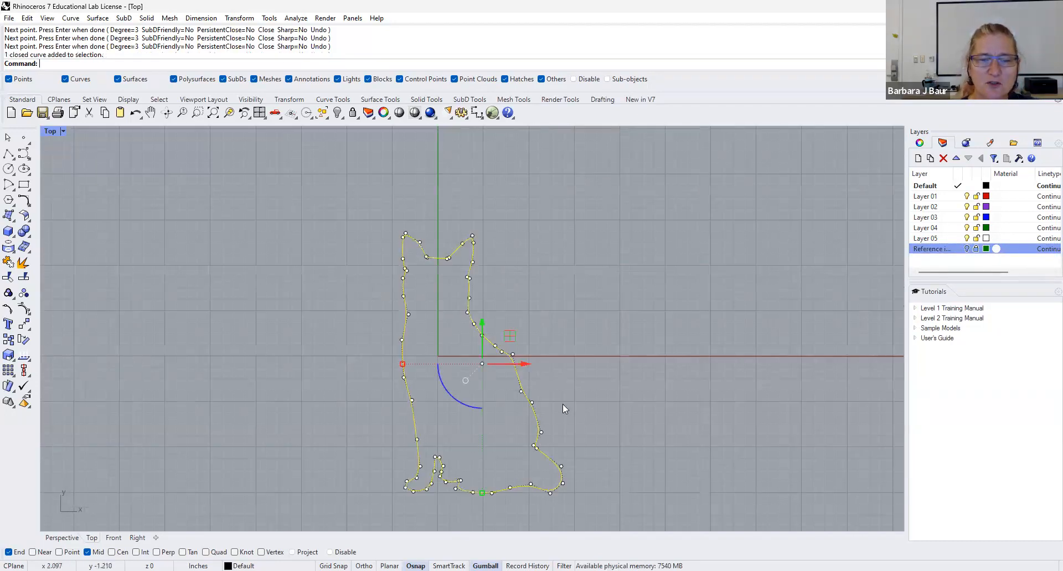
{"action": "scroll", "coordinate": [480, 380], "scroll_direction": "up", "scroll_amount": 4}
{"action": "left_click", "coordinate": [554, 321]}
{"action": "left_click_drag", "start_coordinate": [556, 288], "coordinate": [556, 315]}
{"action": "scroll", "coordinate": [633, 366], "scroll_direction": "down", "scroll_amount": 5}
{"action": "right_click_drag", "start_coordinate": [567, 335], "coordinate": [528, 197]}
Reshape the outline between the front paws by moving its control points, and clear the selection.
{"action": "scroll", "coordinate": [457, 363], "scroll_direction": "up", "scroll_amount": 10}
{"action": "left_click_drag", "start_coordinate": [454, 343], "coordinate": [474, 305]}
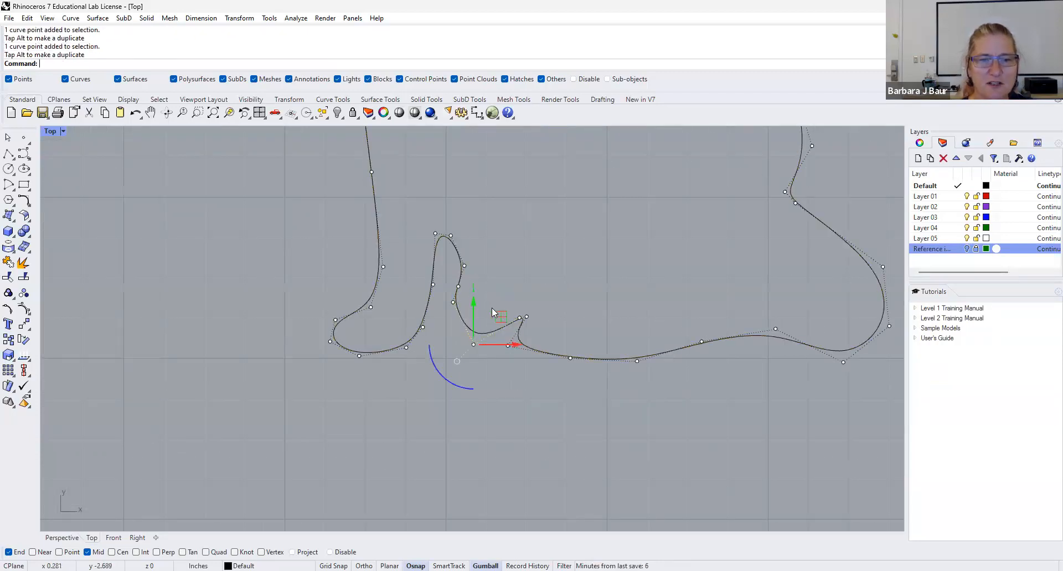
{"action": "left_click_drag", "start_coordinate": [515, 346], "coordinate": [496, 346]}
{"action": "key", "text": "Escape"}
{"action": "key", "text": "Escape"}
{"action": "scroll", "coordinate": [695, 352], "scroll_direction": "down", "scroll_amount": 6}
{"action": "scroll", "coordinate": [695, 352], "scroll_direction": "down", "scroll_amount": 5}
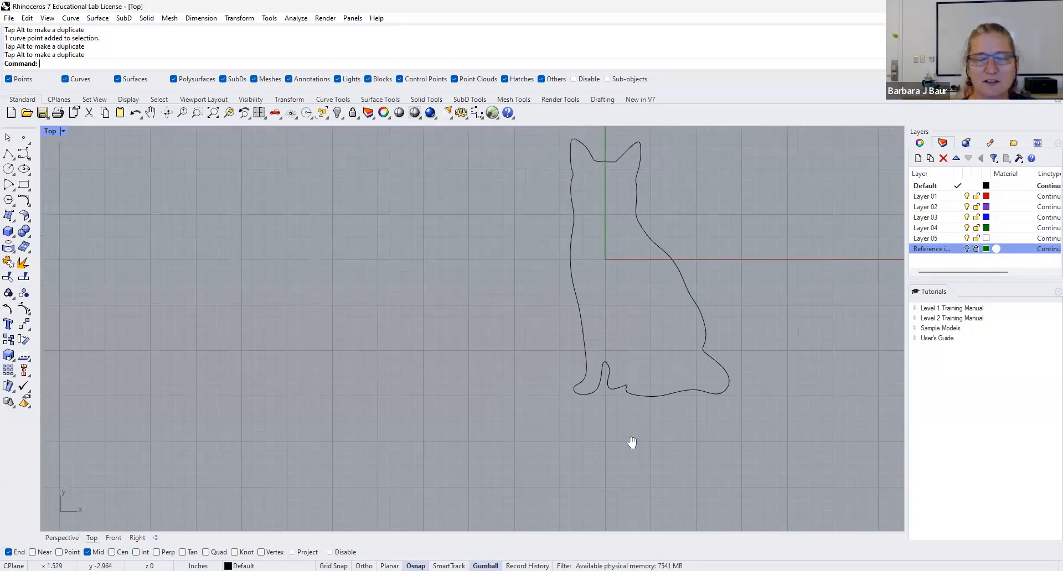
Make Layer 05 the current layer and rename it "outline cat".
{"action": "double_click", "coordinate": [934, 238]}
{"action": "left_click", "coordinate": [933, 239]}
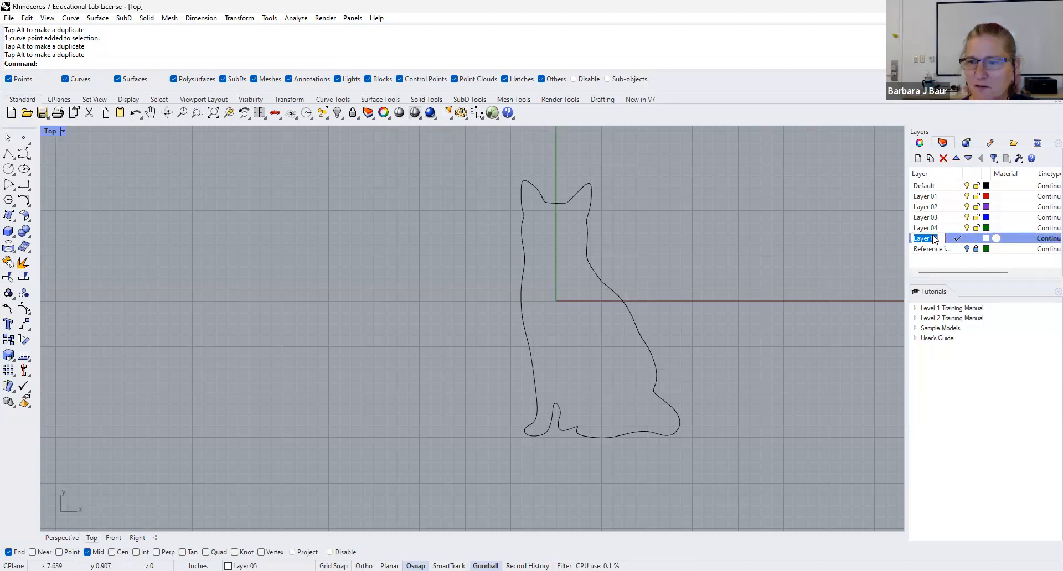
{"action": "type", "text": "outline"}
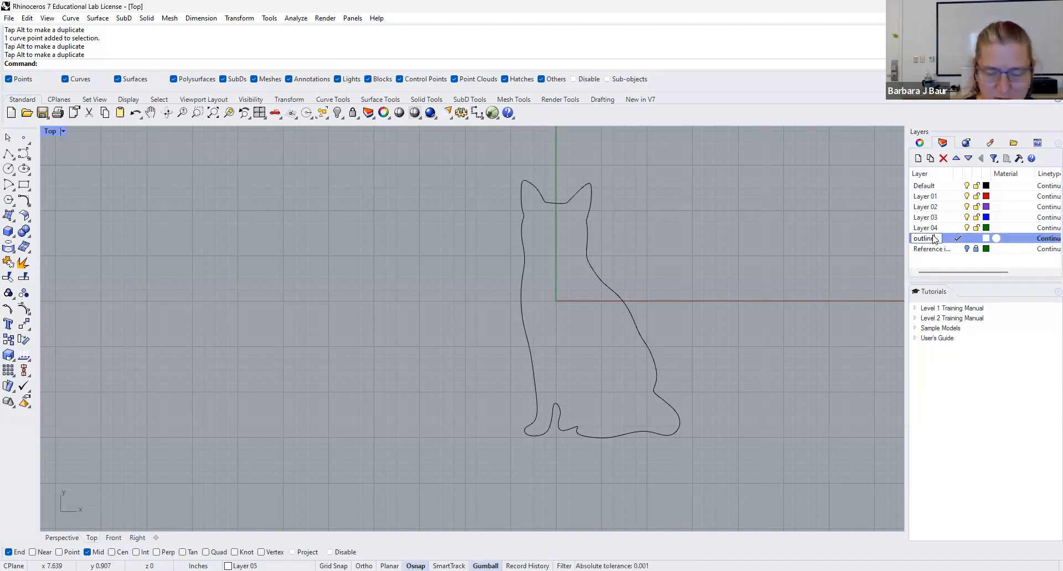
{"action": "type", "text": " cart"}
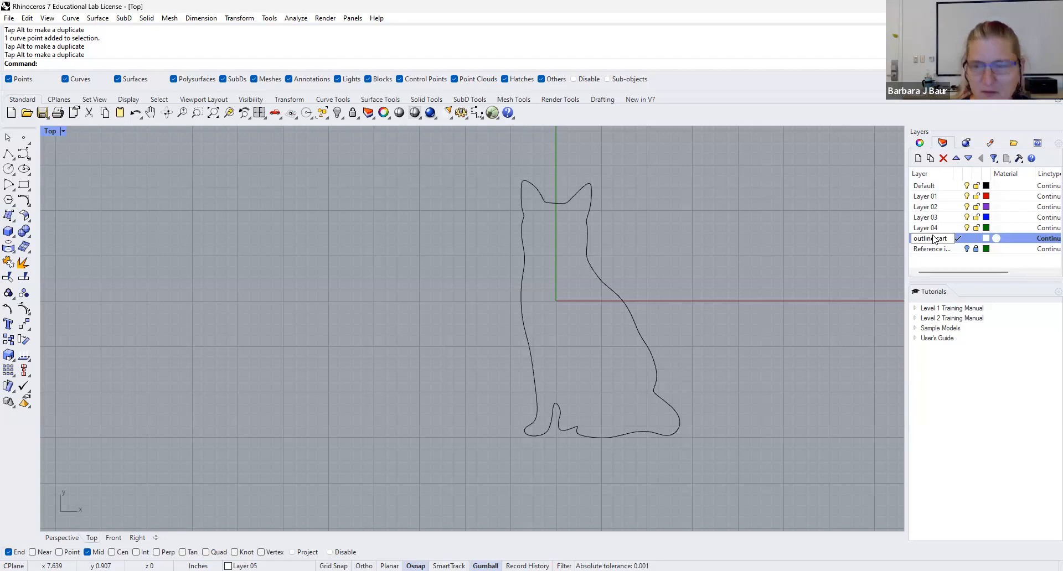
{"action": "key", "text": "Return"}
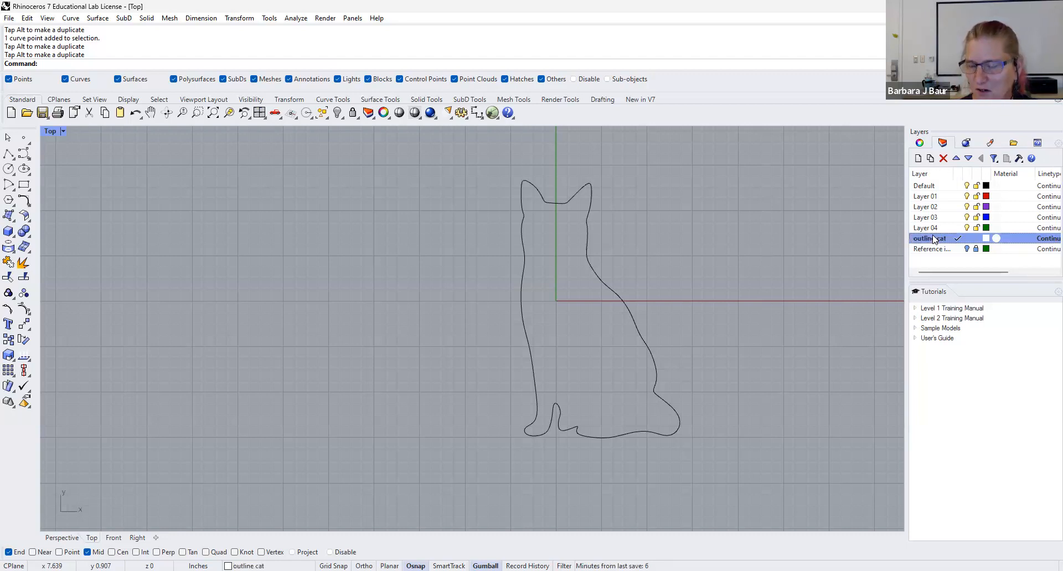
Move the closed cat curve onto the "outline cat" layer and deselect it.
{"action": "left_click", "coordinate": [640, 335]}
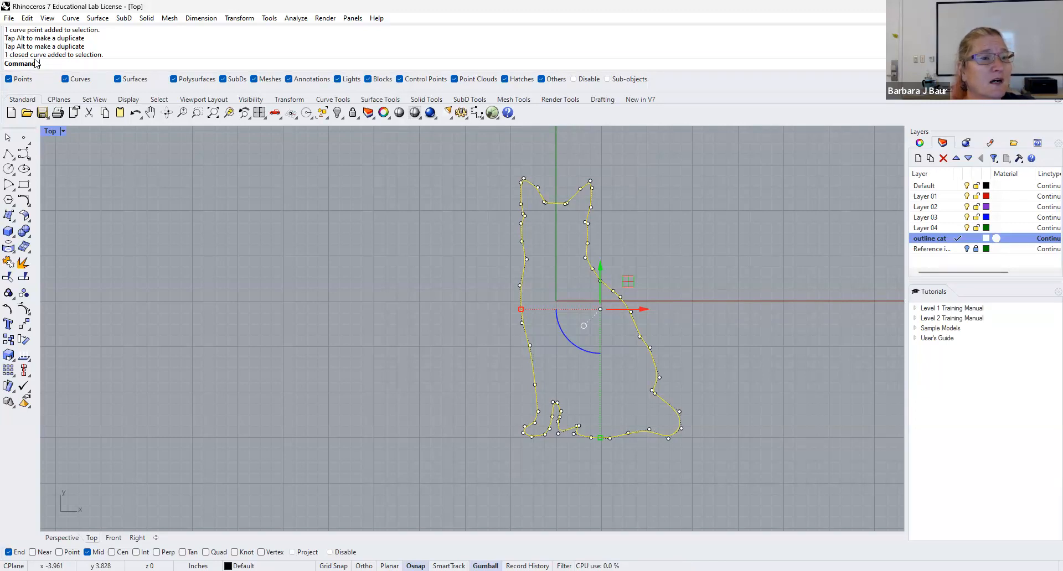
{"action": "right_click", "coordinate": [933, 242]}
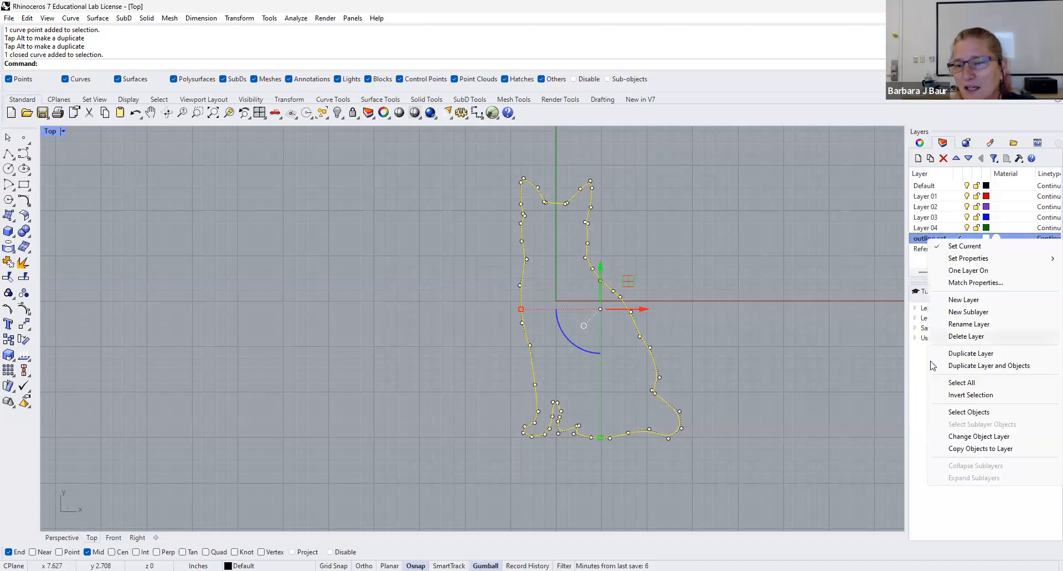
{"action": "left_click", "coordinate": [959, 437]}
{"action": "key", "text": "Escape"}
{"action": "key", "text": "Escape"}
{"action": "scroll", "coordinate": [839, 215], "scroll_direction": "down", "scroll_amount": 1}
{"action": "right_click_drag", "start_coordinate": [839, 217], "coordinate": [703, 232]}
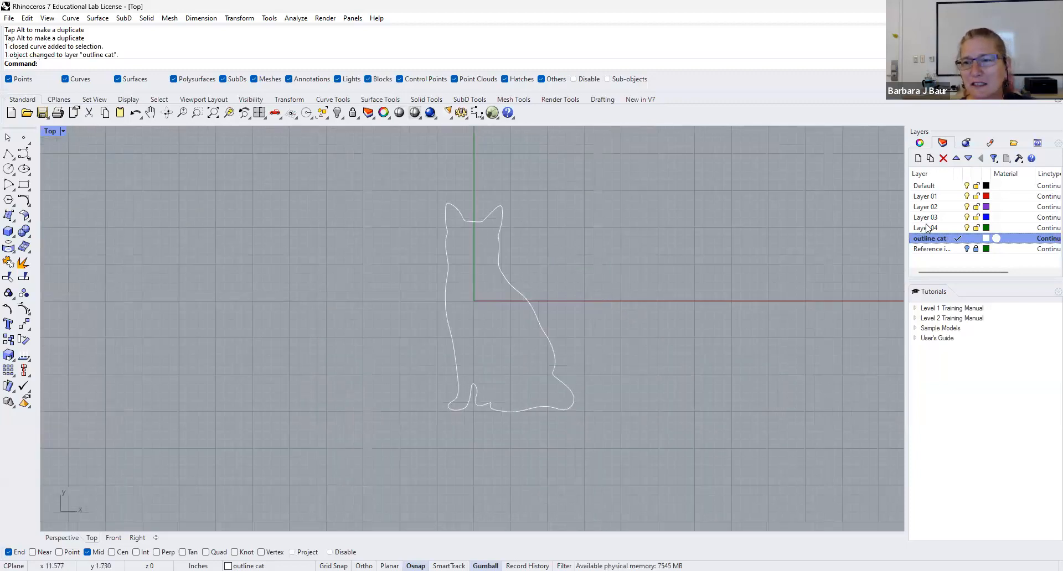
Make Layer 02 the current layer.
{"action": "left_click", "coordinate": [935, 208]}
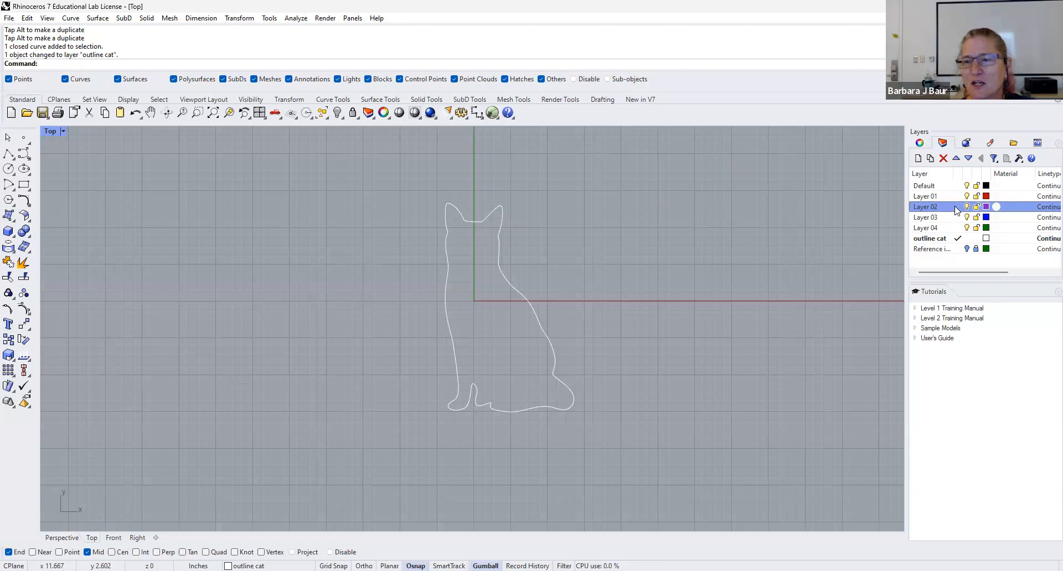
{"action": "left_click", "coordinate": [957, 209]}
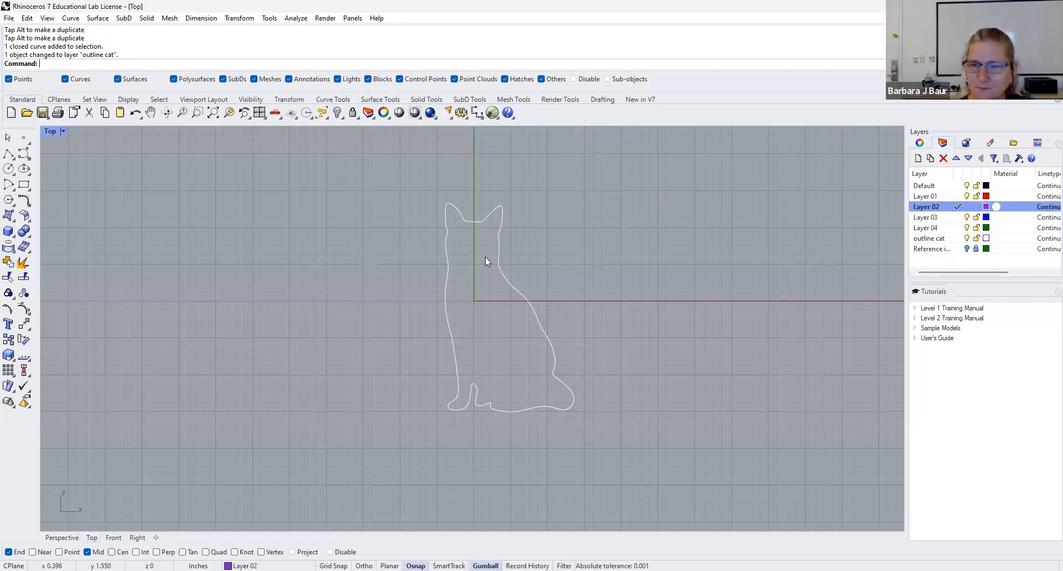
Turn on the reference image layer and rename Layer 02 as "cat face".
{"action": "left_click", "coordinate": [967, 249]}
{"action": "scroll", "coordinate": [465, 259], "scroll_direction": "up", "scroll_amount": 1}
{"action": "scroll", "coordinate": [465, 259], "scroll_direction": "up", "scroll_amount": 3}
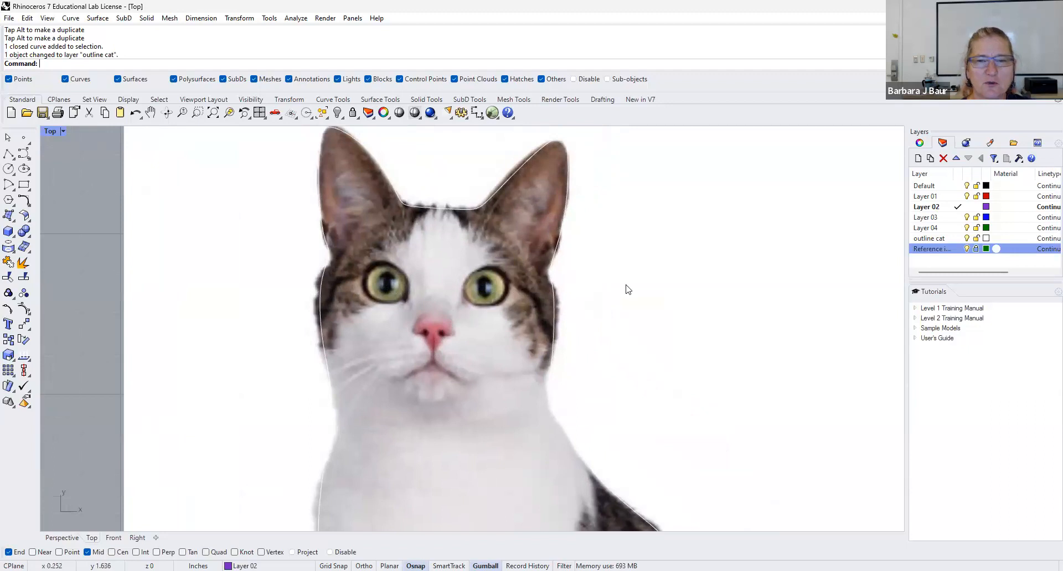
{"action": "left_click", "coordinate": [928, 208]}
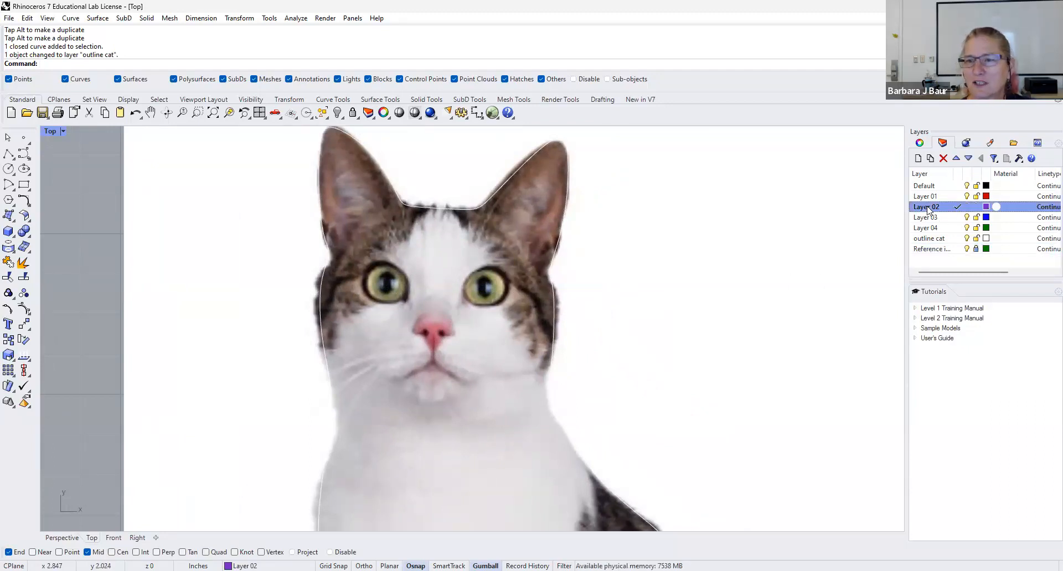
{"action": "left_click", "coordinate": [928, 208]}
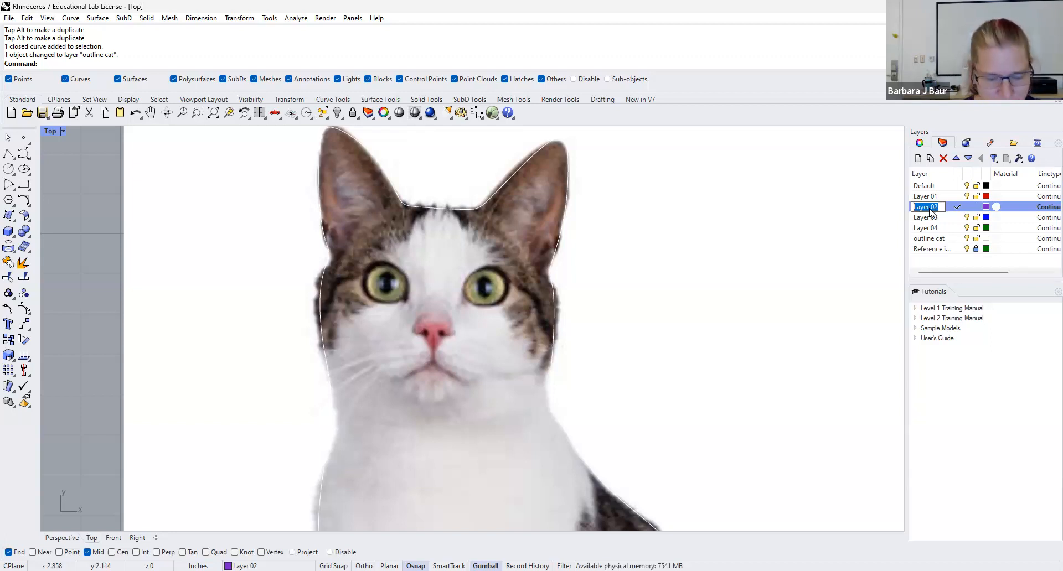
{"action": "type", "text": "cat face"}
{"action": "key", "text": "Return"}
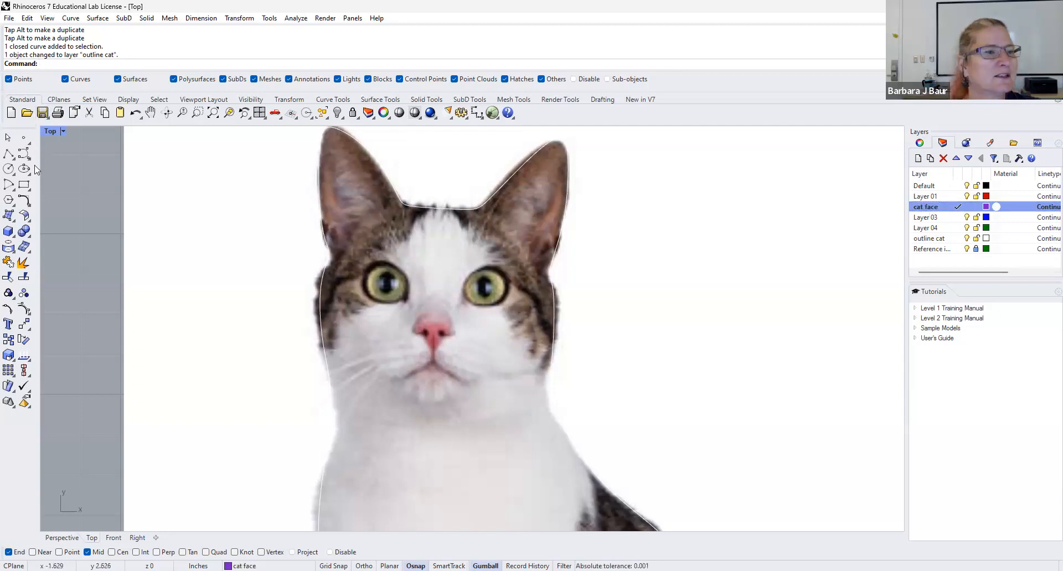
Draw an ellipse by diameter around the cat's eye on the right side of the photo.
{"action": "left_click", "coordinate": [468, 265]}
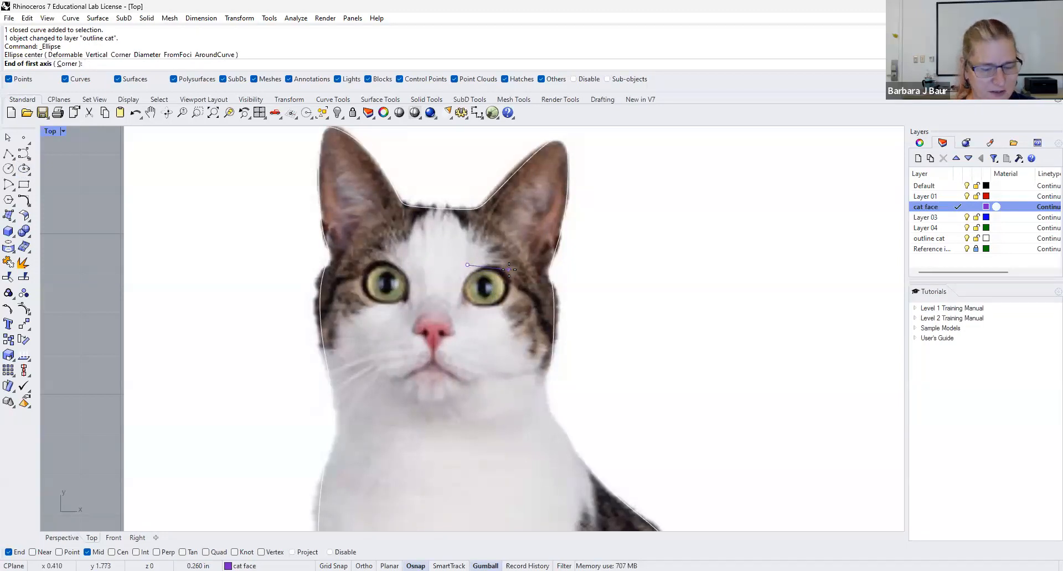
{"action": "key", "text": "Escape"}
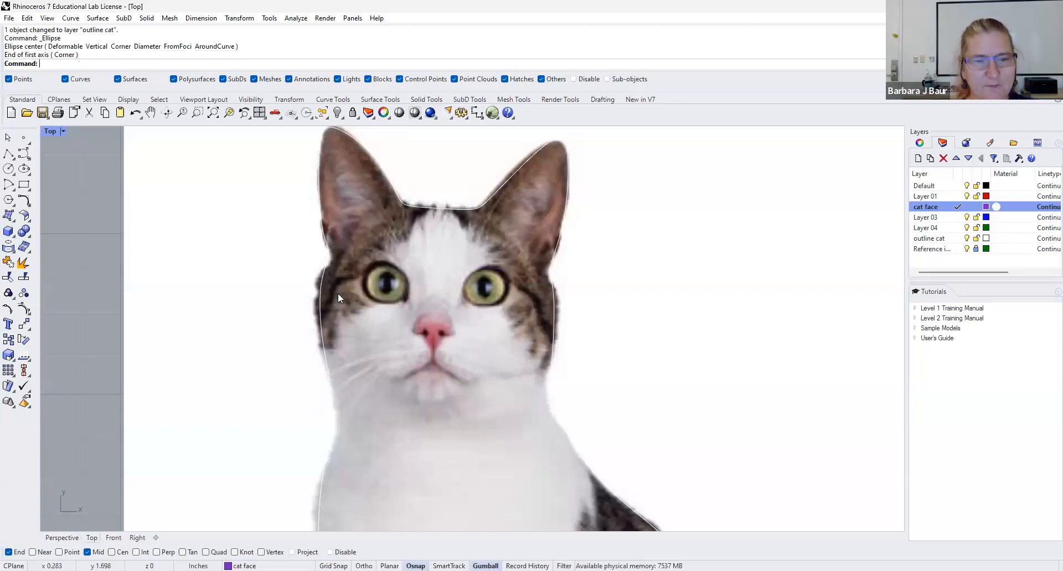
{"action": "left_click", "coordinate": [26, 171]}
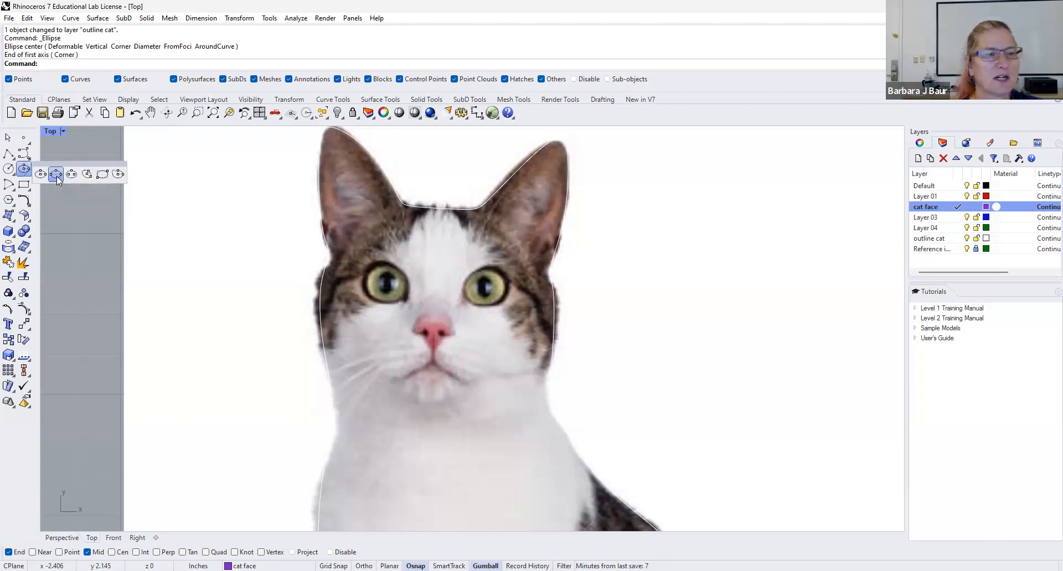
{"action": "left_click", "coordinate": [56, 176]}
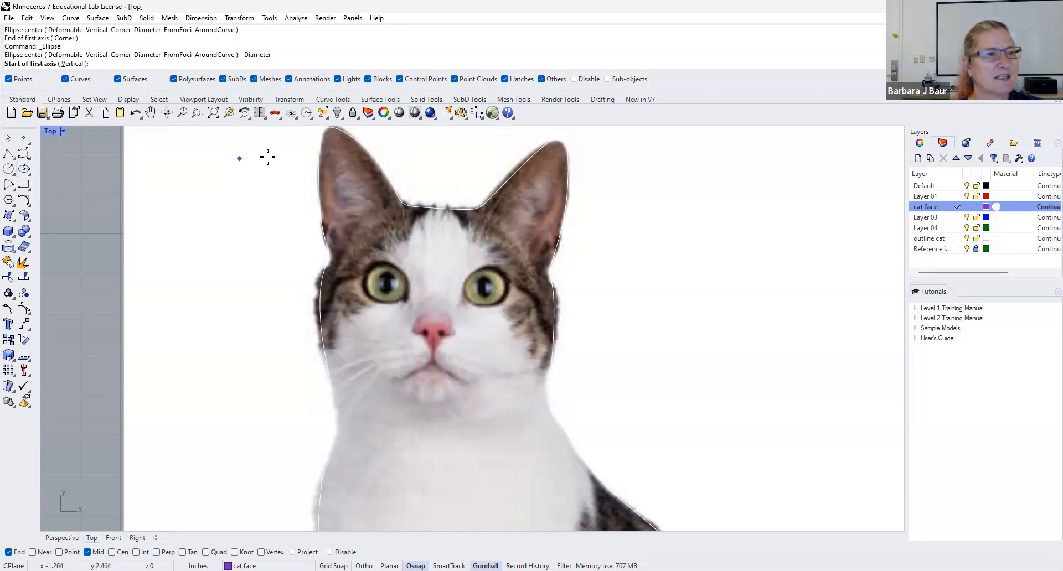
{"action": "left_click", "coordinate": [476, 292]}
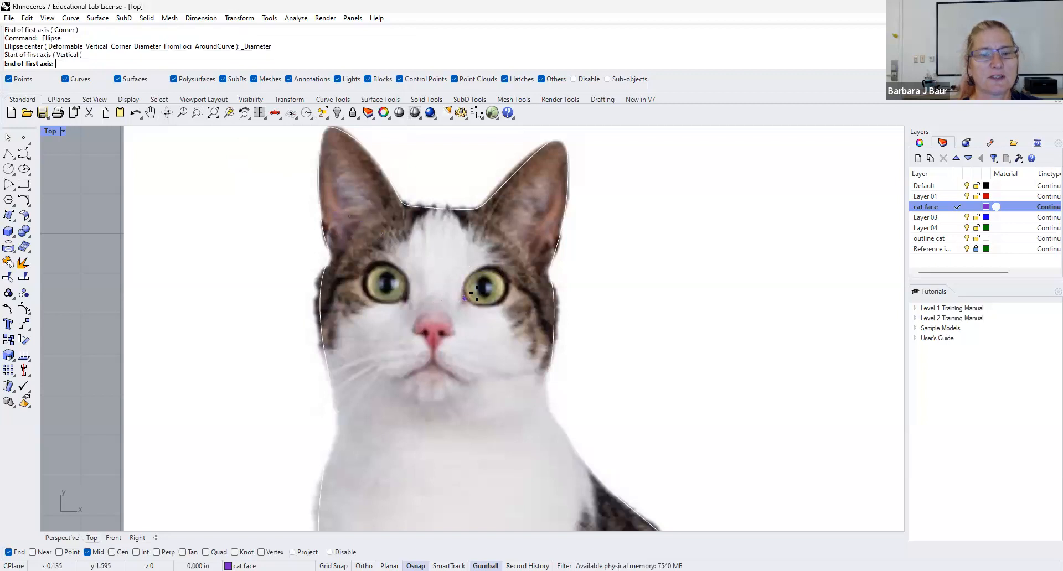
{"action": "left_click", "coordinate": [509, 273]}
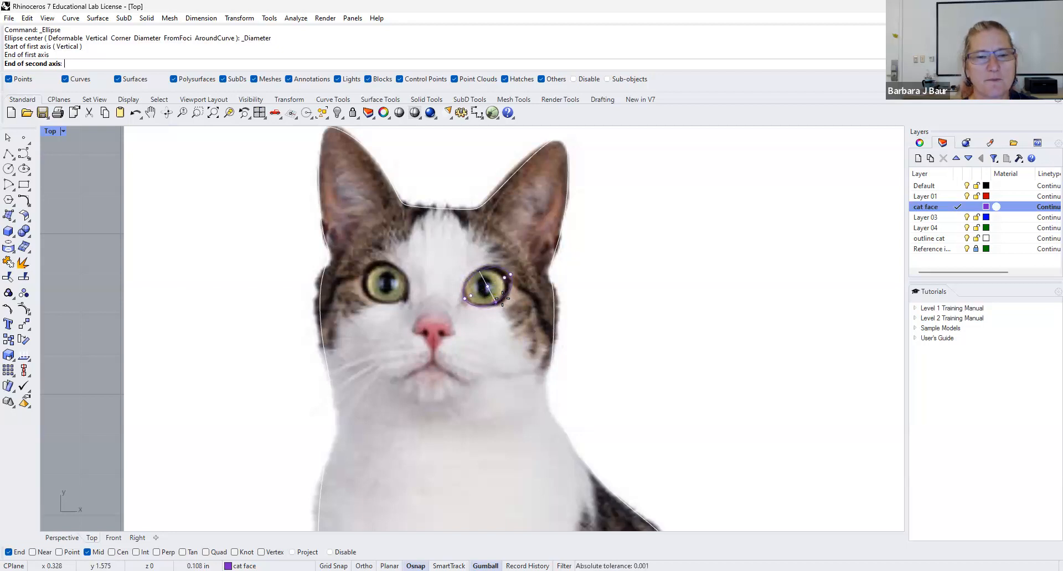
{"action": "left_click", "coordinate": [502, 298]}
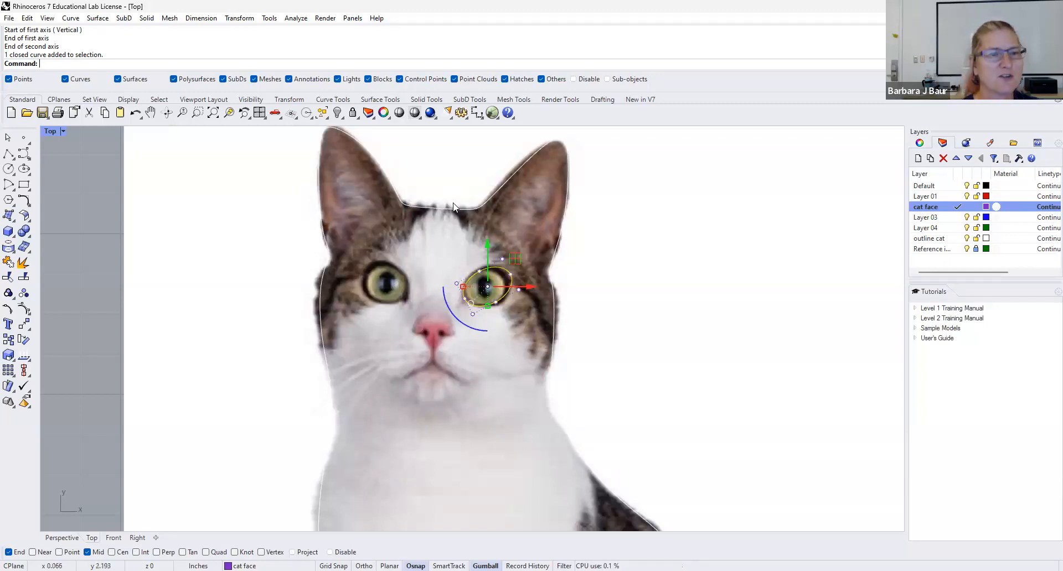
Mirror a copy of the eye ellipse across a line from the middle of the head's top edge to the chin.
{"action": "type", "text": "Mirror"}
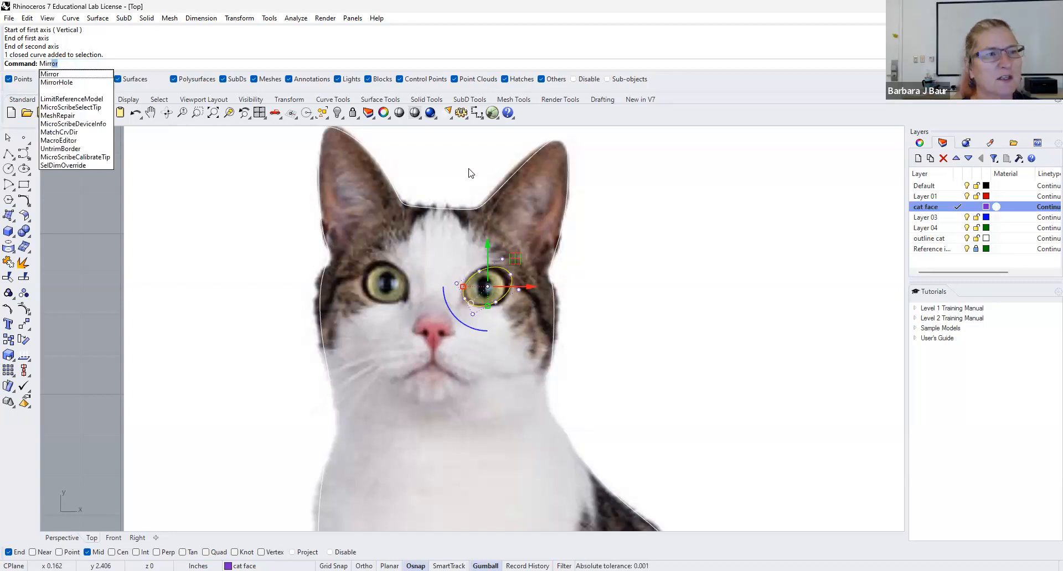
{"action": "key", "text": "Return"}
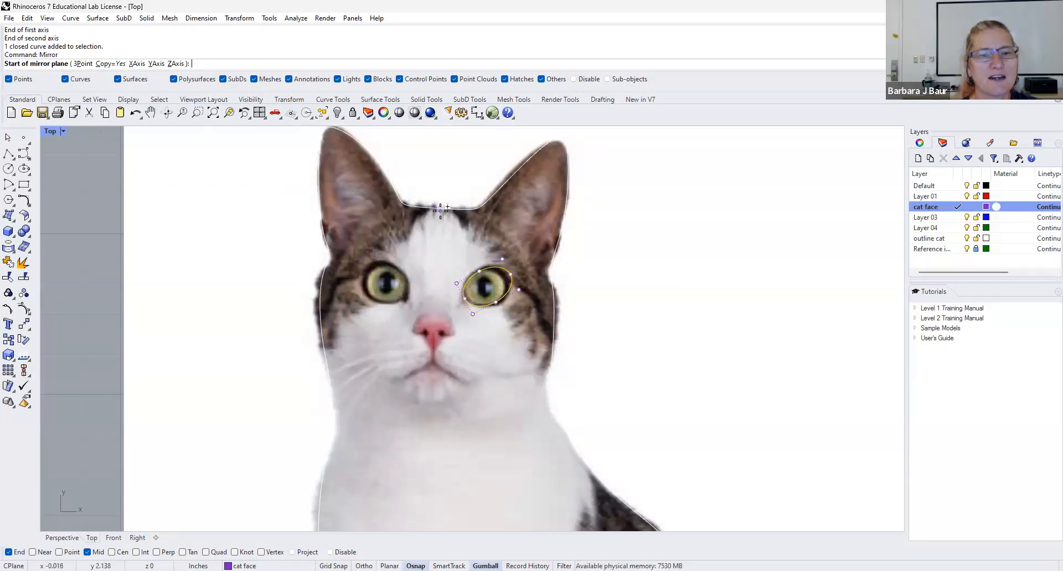
{"action": "left_click", "coordinate": [440, 208]}
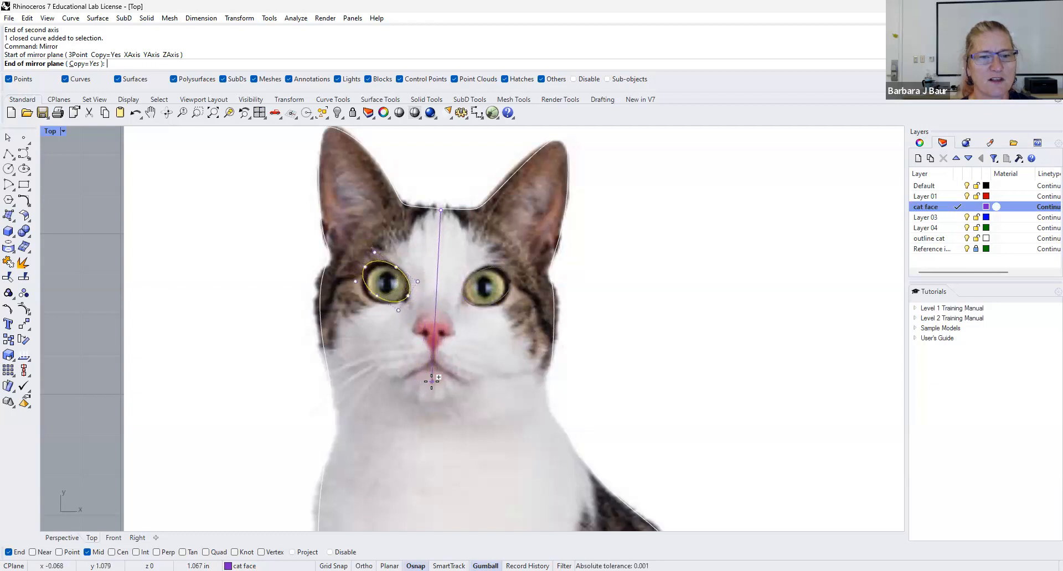
{"action": "left_click", "coordinate": [432, 381]}
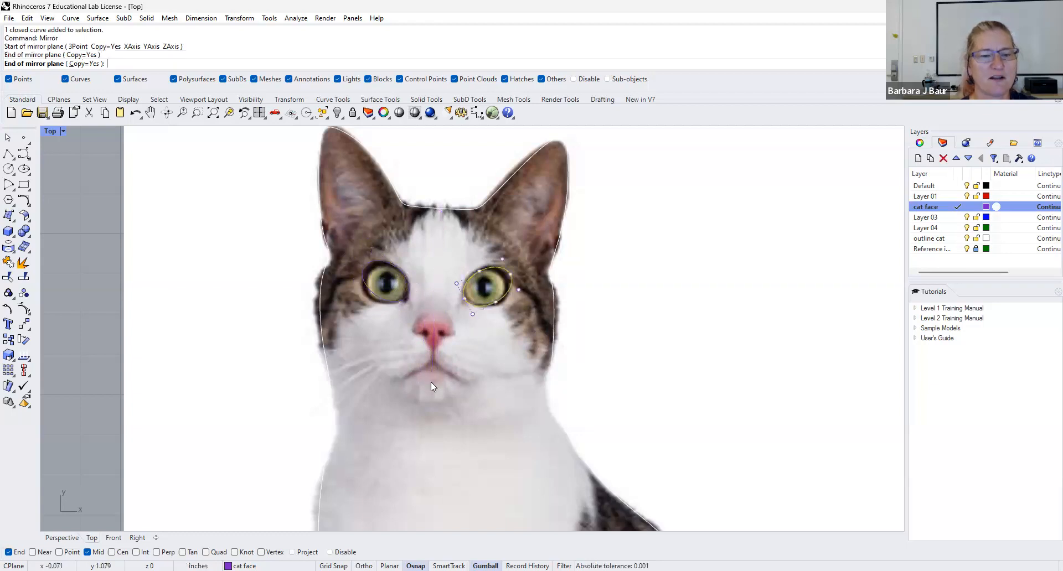
Hide the reference image layer and reshape the left eye ellipse by moving its control points, then clear the selection.
{"action": "left_click", "coordinate": [967, 249]}
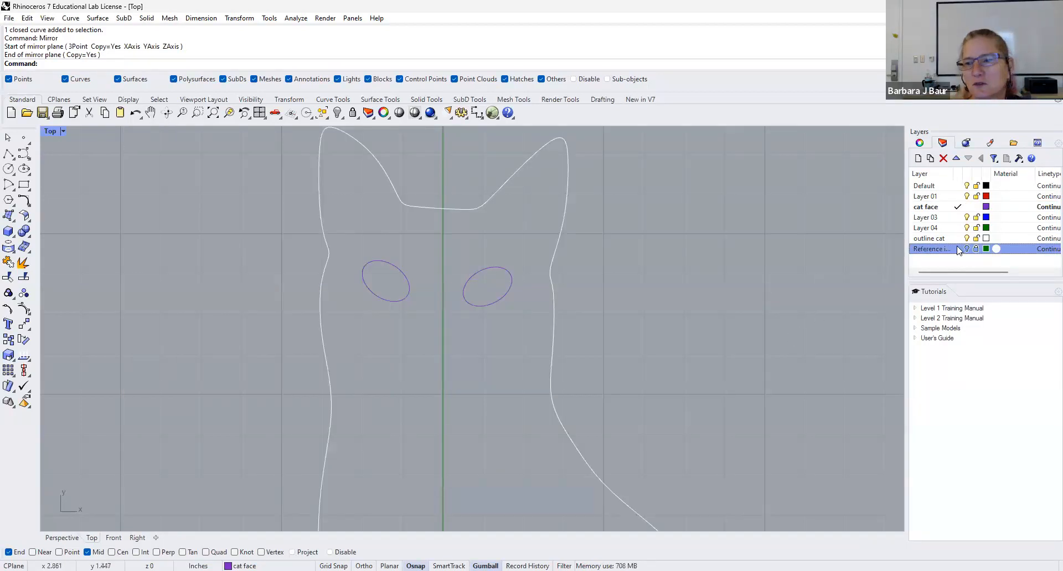
{"action": "scroll", "coordinate": [422, 302], "scroll_direction": "up", "scroll_amount": 1}
{"action": "left_click", "coordinate": [402, 299]}
{"action": "left_click_drag", "start_coordinate": [342, 328], "coordinate": [369, 282]}
{"action": "left_click", "coordinate": [360, 280]}
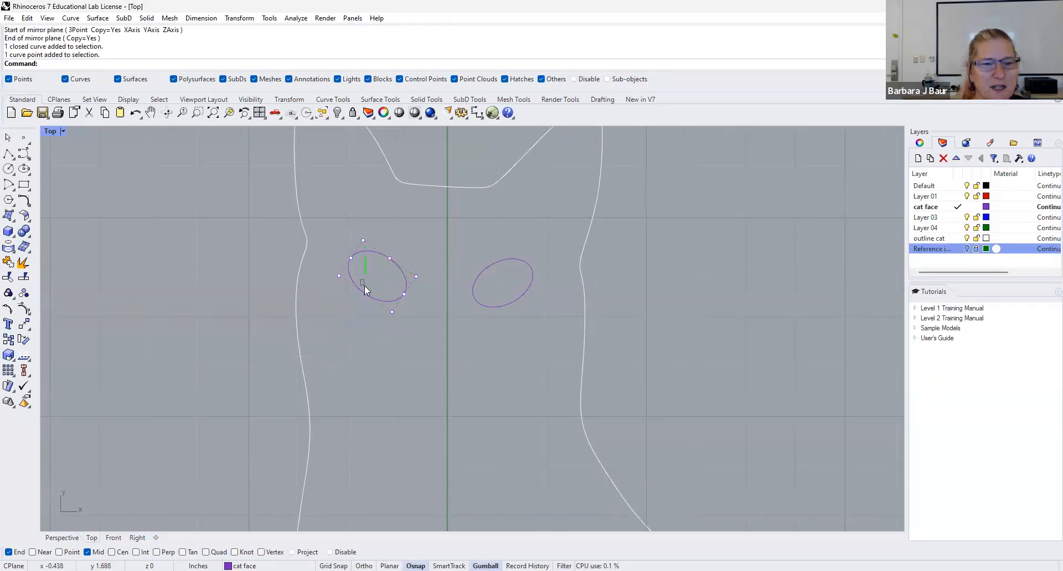
{"action": "left_click", "coordinate": [367, 295]}
{"action": "left_click", "coordinate": [391, 313]}
{"action": "left_click_drag", "start_coordinate": [413, 315], "coordinate": [403, 315]}
{"action": "left_click_drag", "start_coordinate": [381, 277], "coordinate": [380, 267]}
{"action": "key", "text": "Escape"}
{"action": "key", "text": "Escape"}
{"action": "scroll", "coordinate": [445, 352], "scroll_direction": "down", "scroll_amount": 2}
{"action": "scroll", "coordinate": [445, 352], "scroll_direction": "up", "scroll_amount": 2}
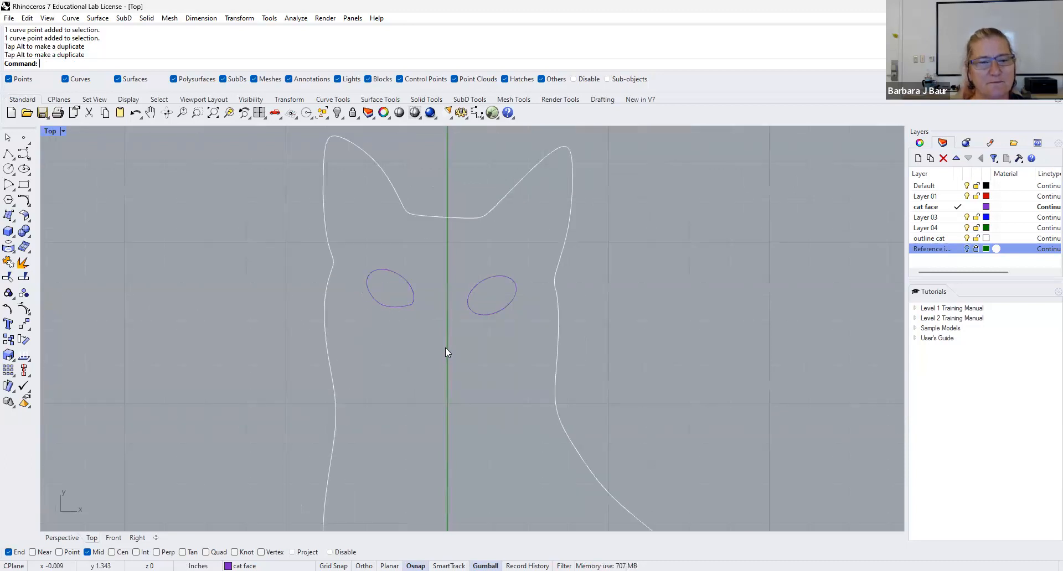
Show the reference photo to compare it with the traced eyes, hide it again, and examine the whole cat drawing.
{"action": "left_click", "coordinate": [966, 249]}
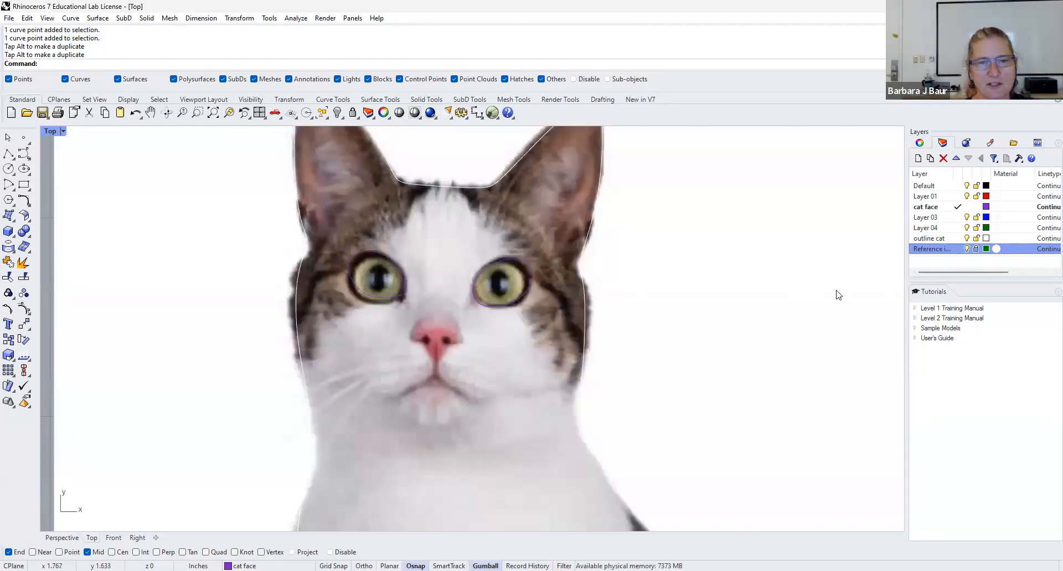
{"action": "scroll", "coordinate": [898, 269], "scroll_direction": "down", "scroll_amount": 1}
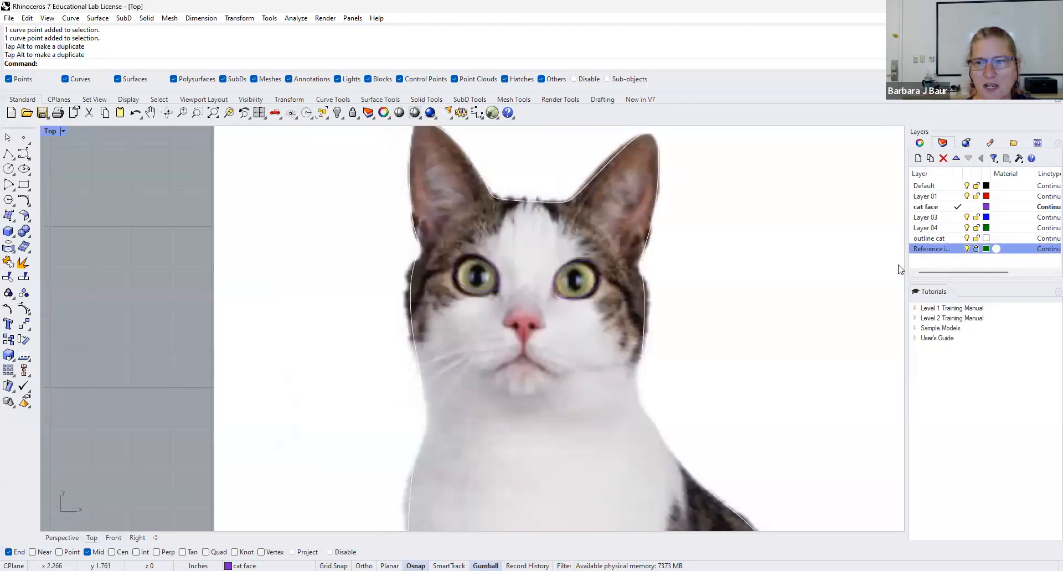
{"action": "scroll", "coordinate": [900, 288], "scroll_direction": "down", "scroll_amount": 1}
{"action": "right_click_drag", "start_coordinate": [900, 288], "coordinate": [756, 285]}
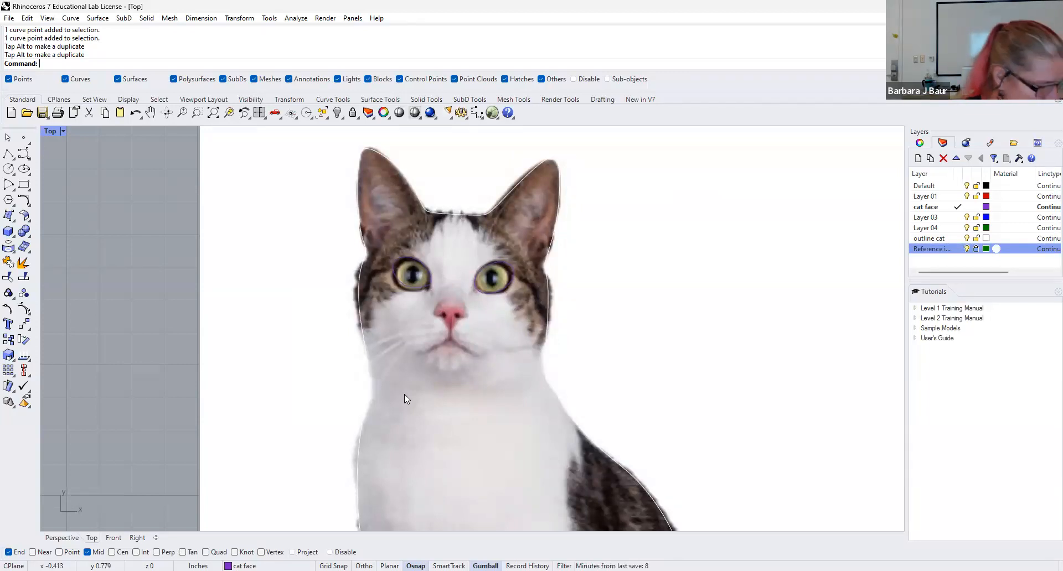
{"action": "scroll", "coordinate": [412, 392], "scroll_direction": "down", "scroll_amount": 6}
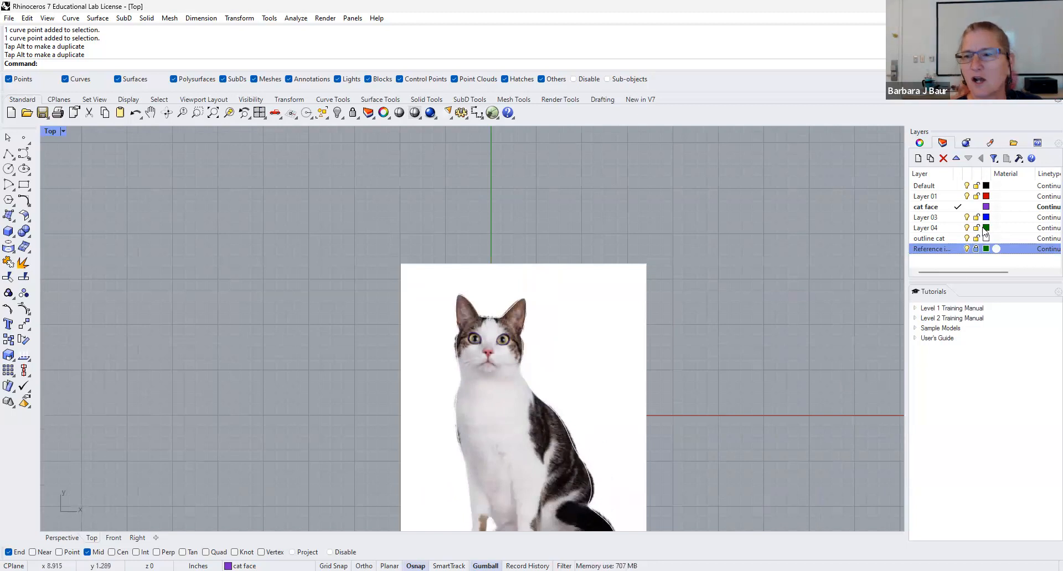
{"action": "left_click", "coordinate": [966, 248]}
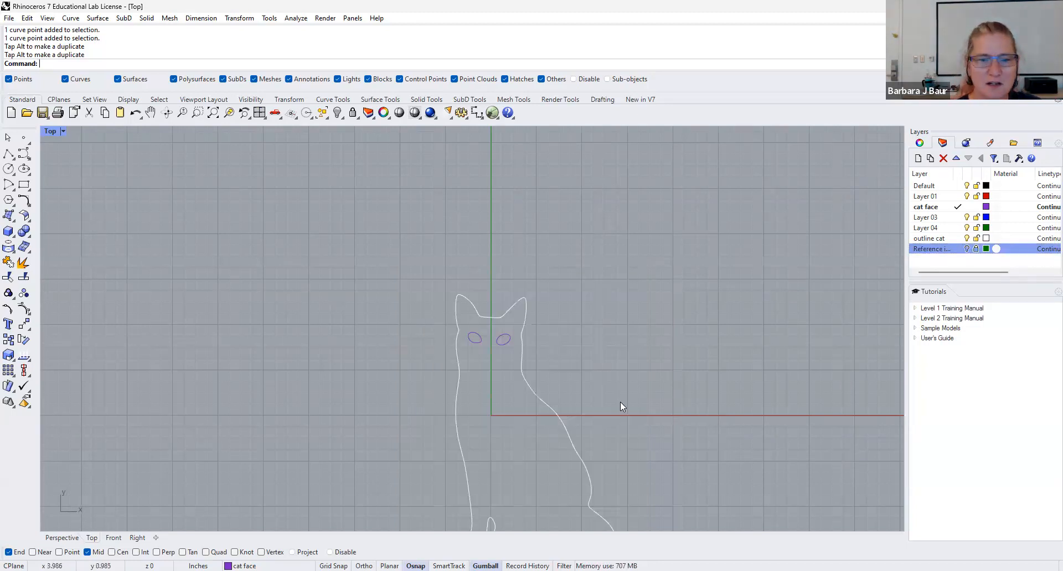
{"action": "scroll", "coordinate": [617, 402], "scroll_direction": "down", "scroll_amount": 2}
{"action": "right_click_drag", "start_coordinate": [619, 402], "coordinate": [575, 342]}
{"action": "mouse_move", "coordinate": [560, 222]}
{"action": "left_mouse_down"}
{"action": "mouse_move", "coordinate": [510, 274]}
{"action": "mouse_move", "coordinate": [487, 275]}
{"action": "left_mouse_up"}
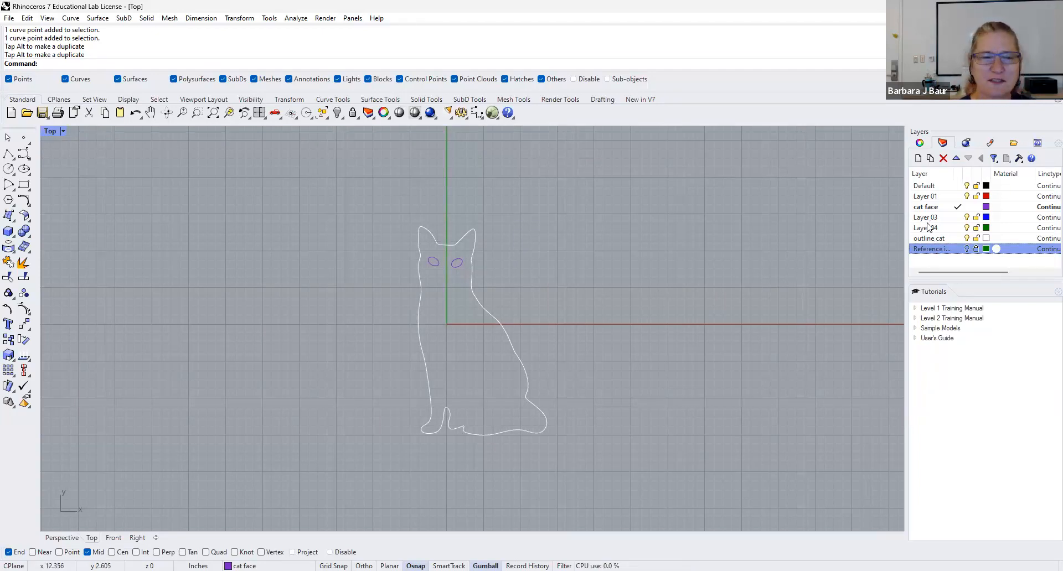
{"action": "scroll", "coordinate": [609, 311], "scroll_direction": "down", "scroll_amount": 5}
{"action": "scroll", "coordinate": [534, 290], "scroll_direction": "up", "scroll_amount": 2}
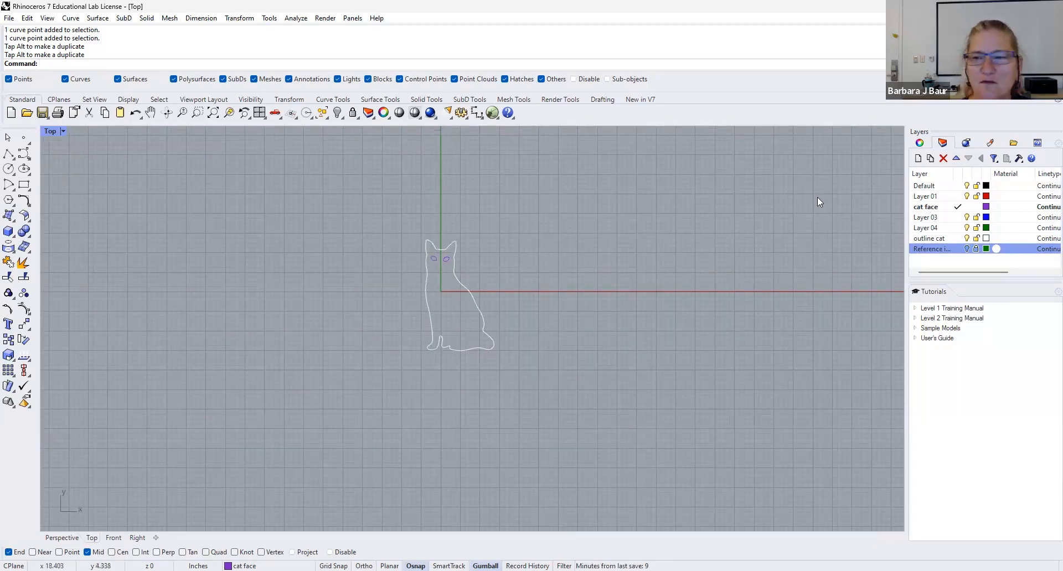
Draw a large circle centred on the vertical axis just above the cat's head, big enough to enclose the whole outline.
{"action": "left_click", "coordinate": [925, 196]}
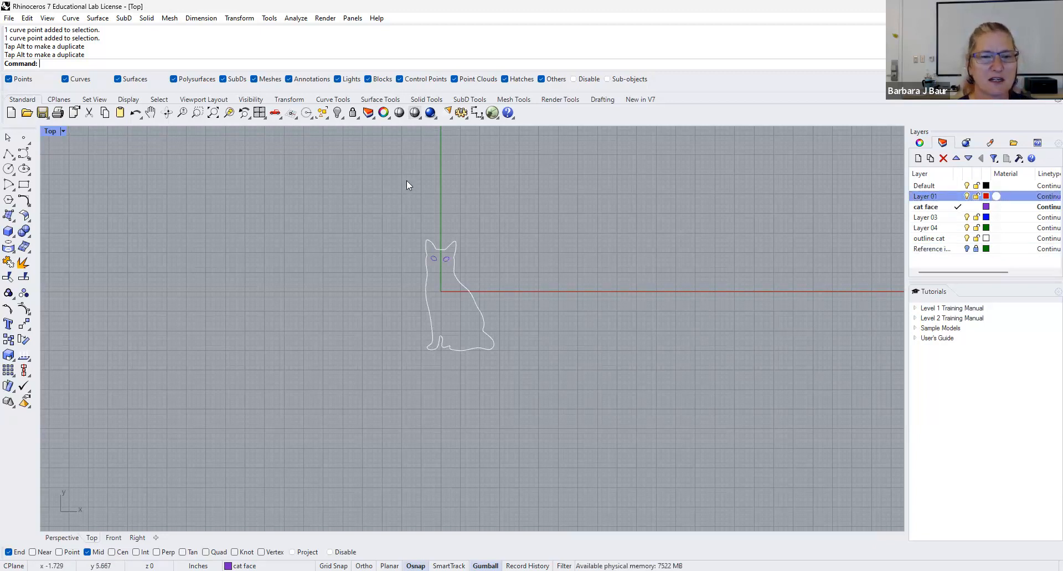
{"action": "left_click", "coordinate": [9, 169]}
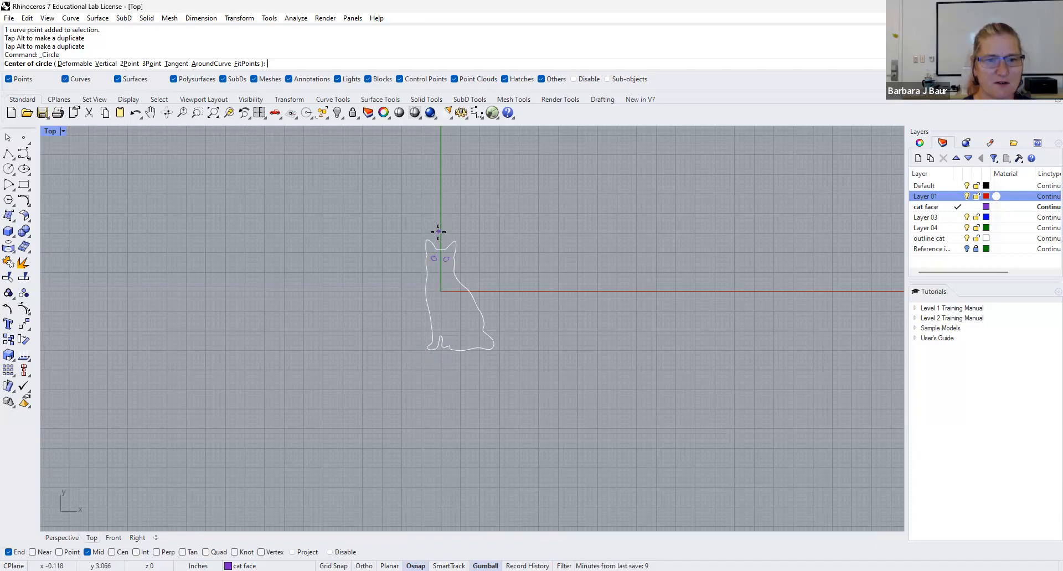
{"action": "left_click", "coordinate": [439, 232]}
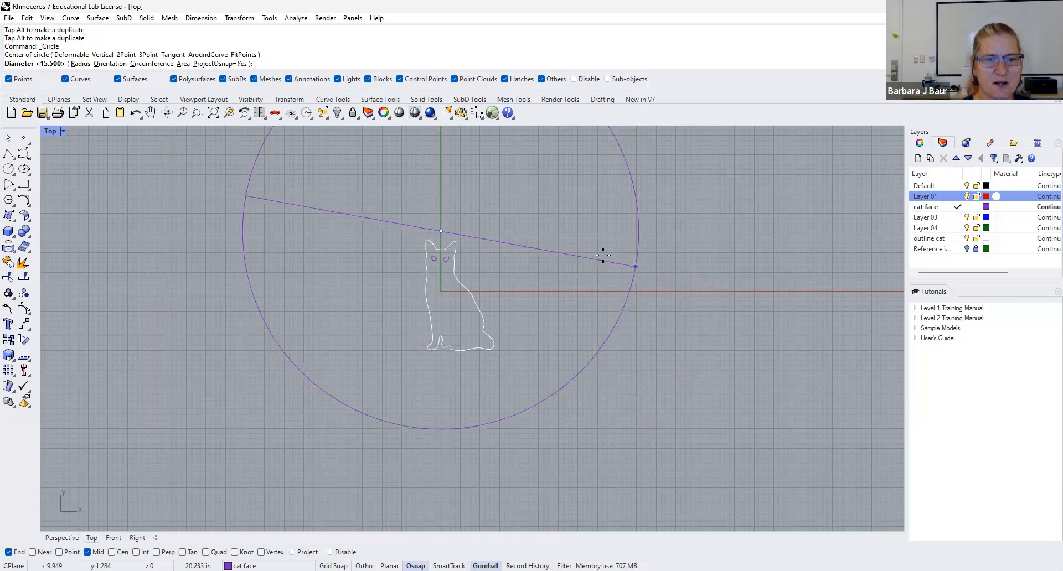
{"action": "key", "text": "F8"}
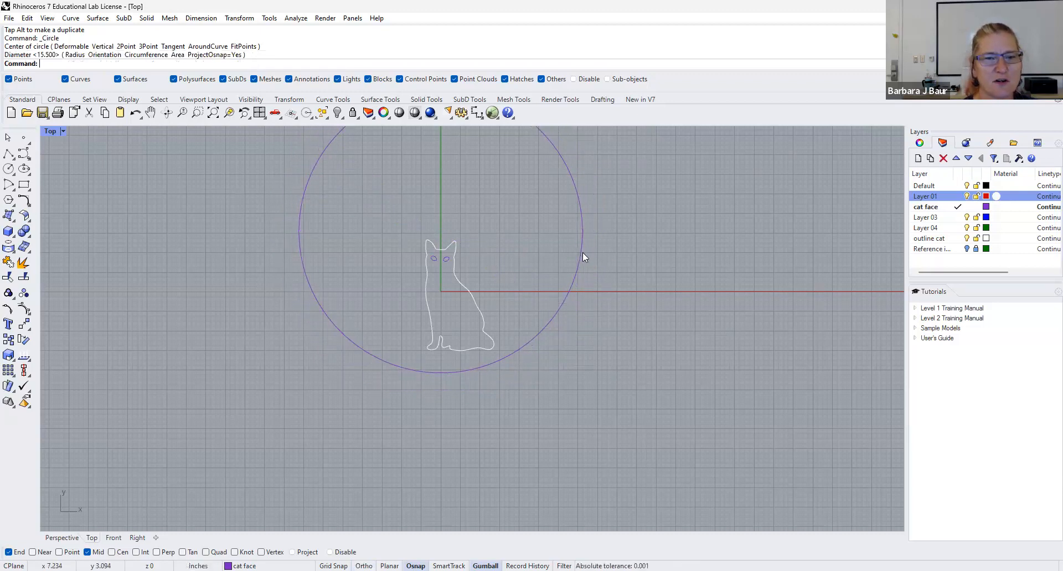
{"action": "left_click", "coordinate": [582, 252]}
Select the cat outline together with both eyes and start a polar array of them.
{"action": "scroll", "coordinate": [582, 264], "scroll_direction": "down", "scroll_amount": 2}
{"action": "right_click_drag", "start_coordinate": [394, 325], "coordinate": [352, 367]}
{"action": "scroll", "coordinate": [452, 298], "scroll_direction": "up", "scroll_amount": 6}
{"action": "left_click_drag", "start_coordinate": [467, 252], "coordinate": [374, 362]}
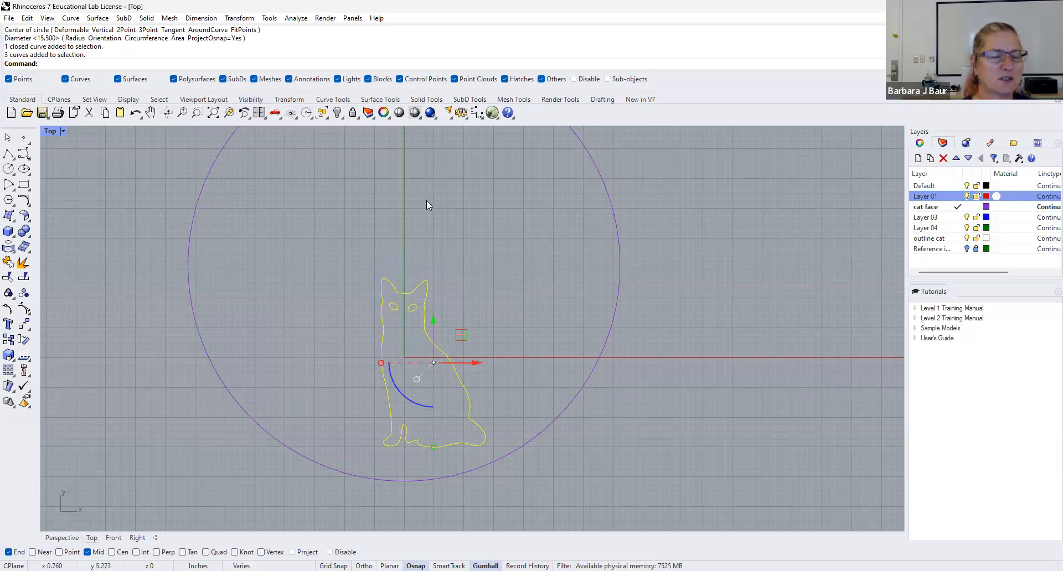
{"action": "type", "text": "PoA"}
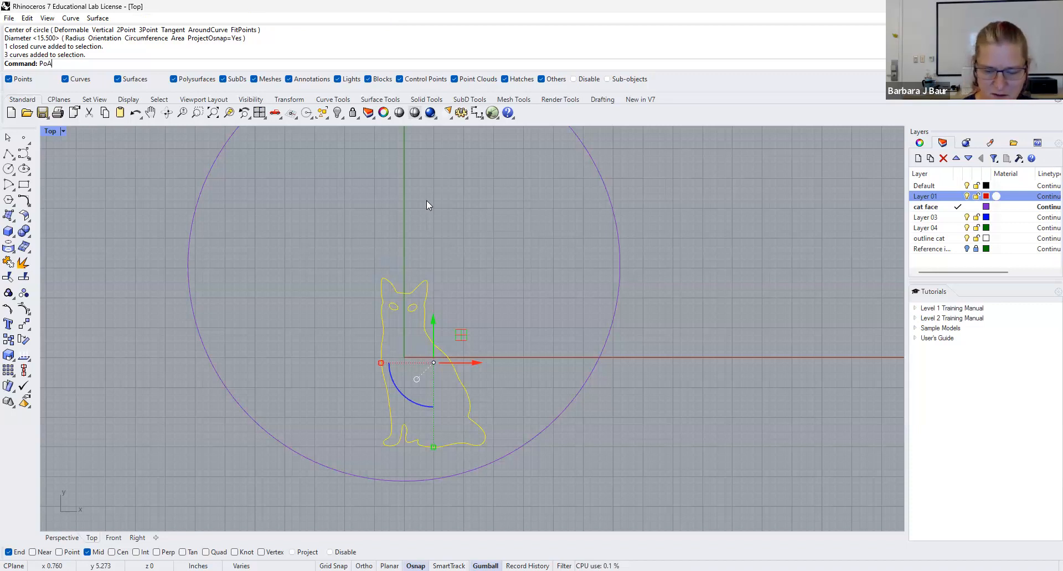
{"action": "key", "text": "Left"}
{"action": "type", "text": "l"}
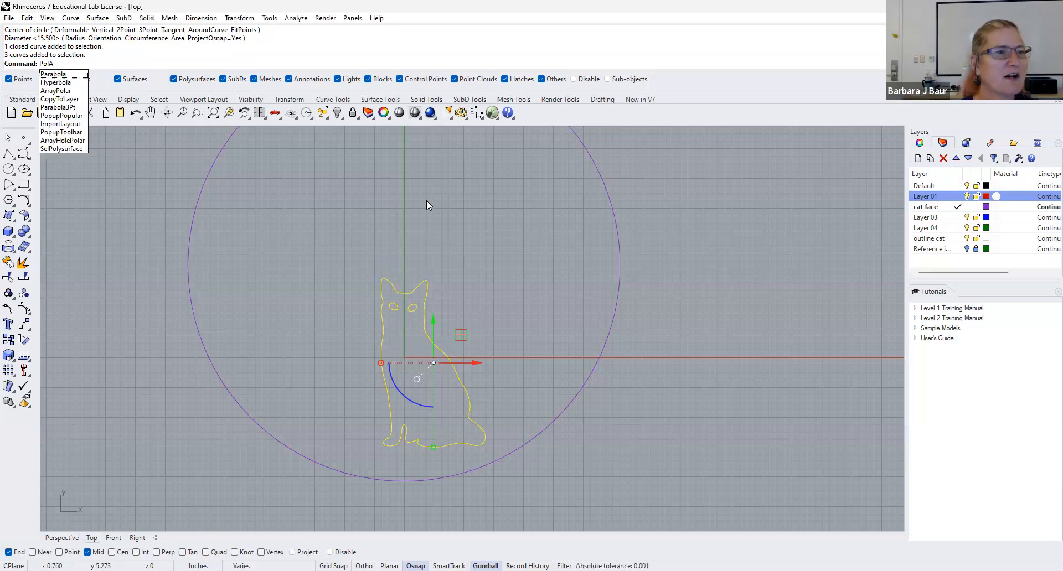
{"action": "key", "text": "BackSpace"}
{"action": "key", "text": "Delete"}
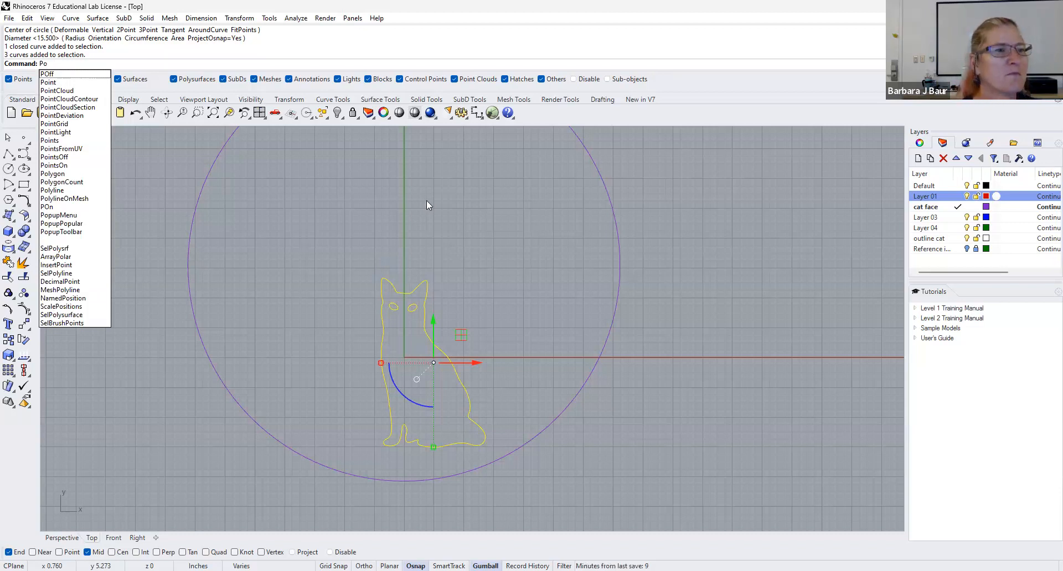
{"action": "type", "text": "l"}
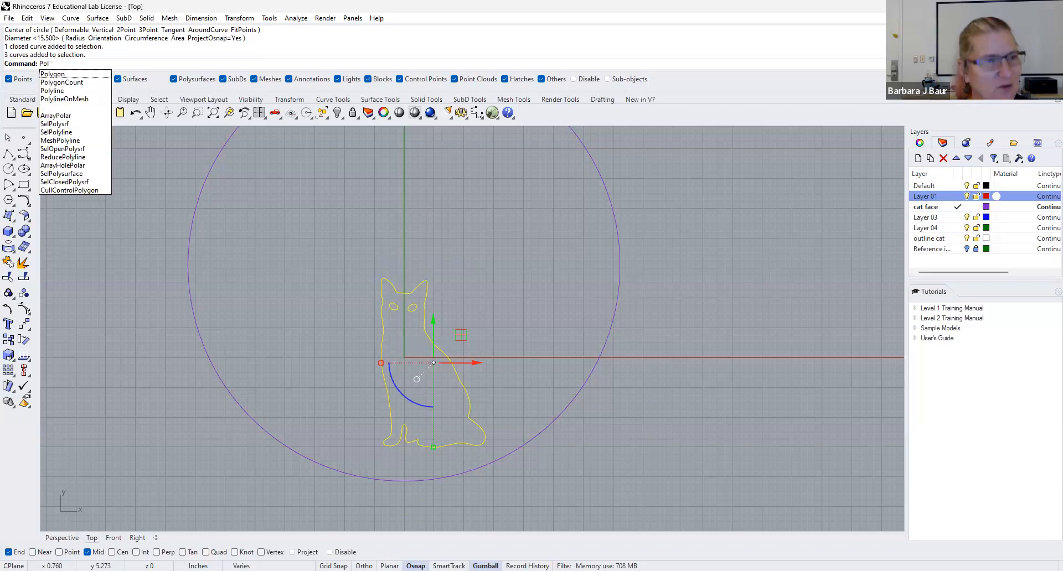
{"action": "type", "text": "ar"}
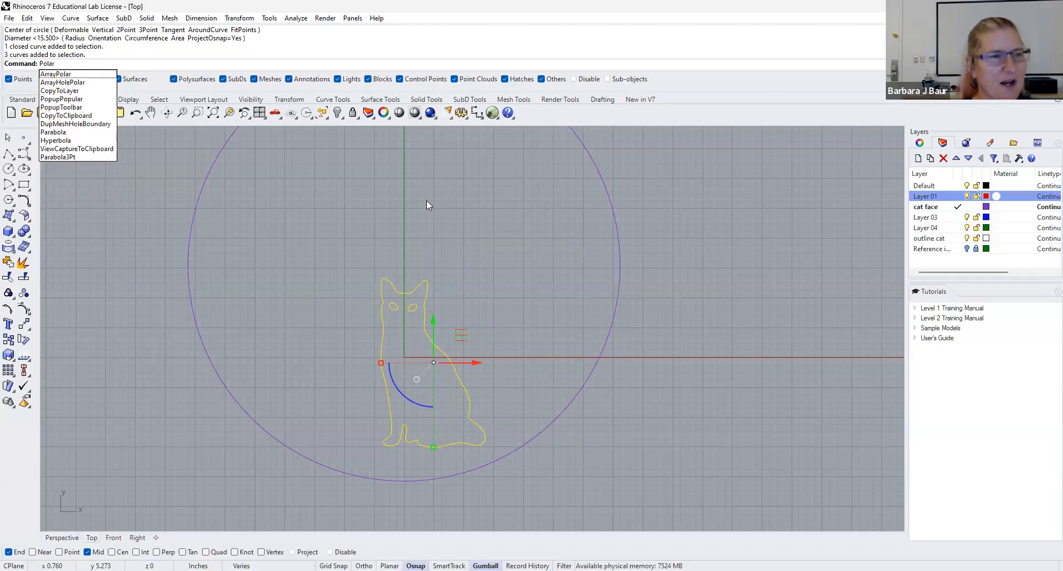
{"action": "type", "text": "array"}
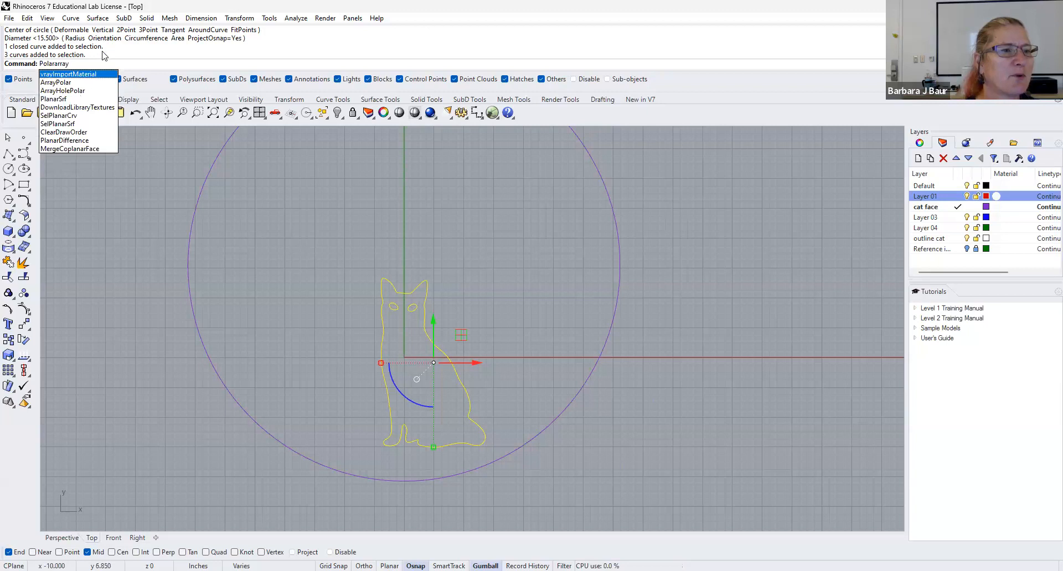
{"action": "key", "text": "Return"}
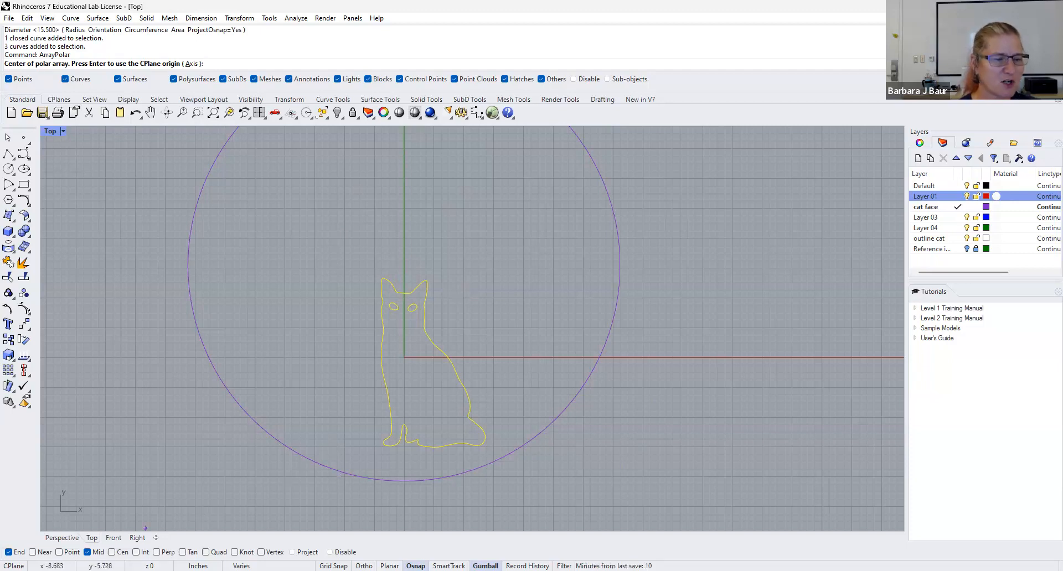
Enable centre snapping, place the array centre at the large circle's centre, and accept 3 items over 360 degrees.
{"action": "left_click", "coordinate": [111, 552]}
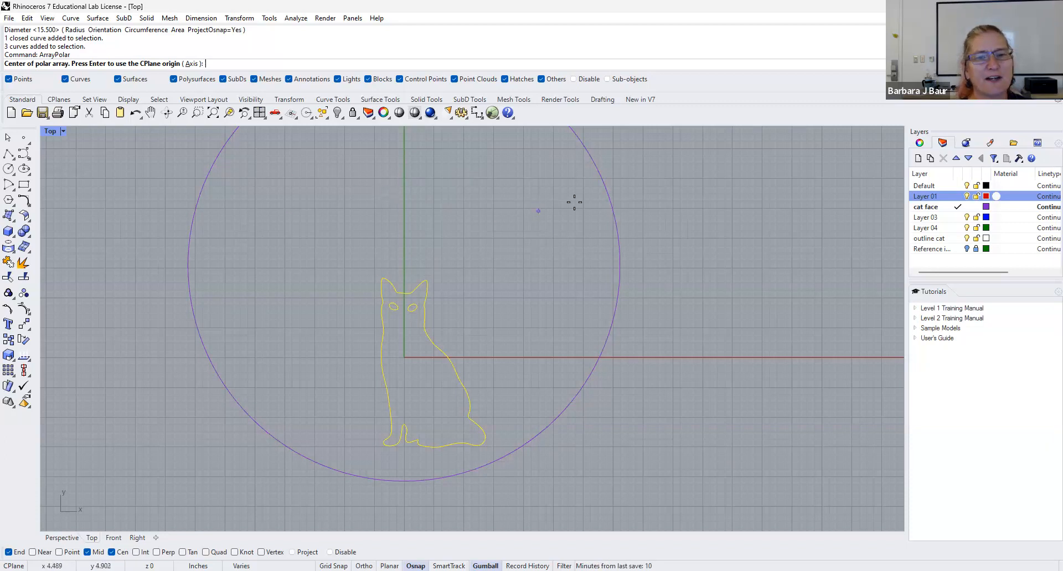
{"action": "left_click", "coordinate": [609, 215]}
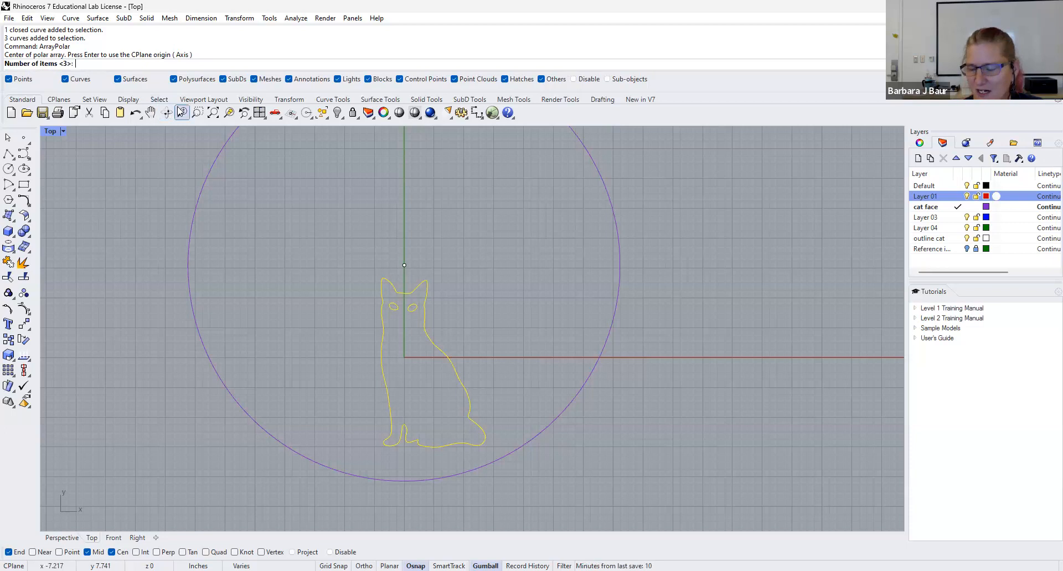
{"action": "key", "text": "Return"}
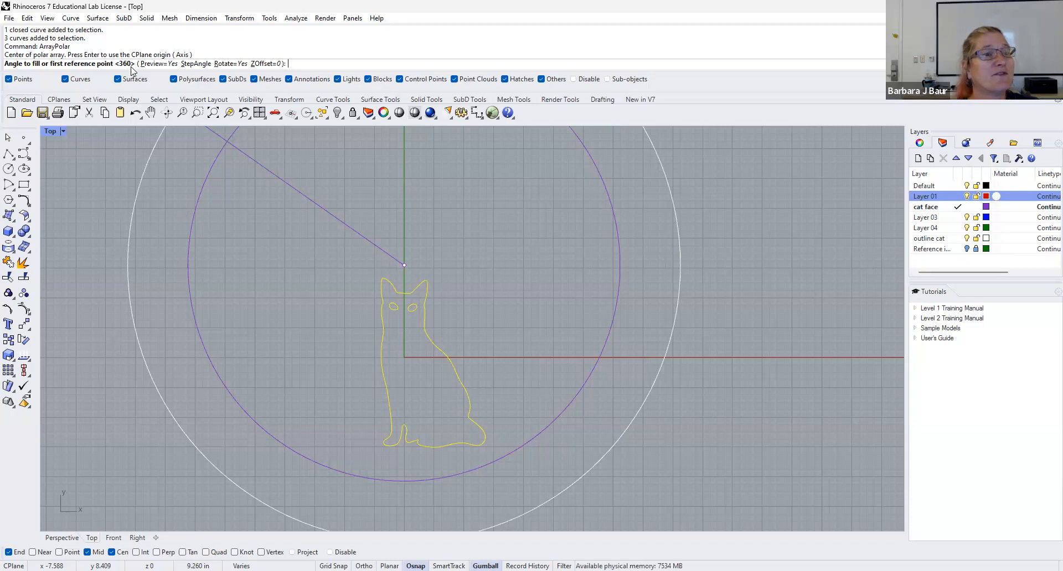
{"action": "key", "text": "Return"}
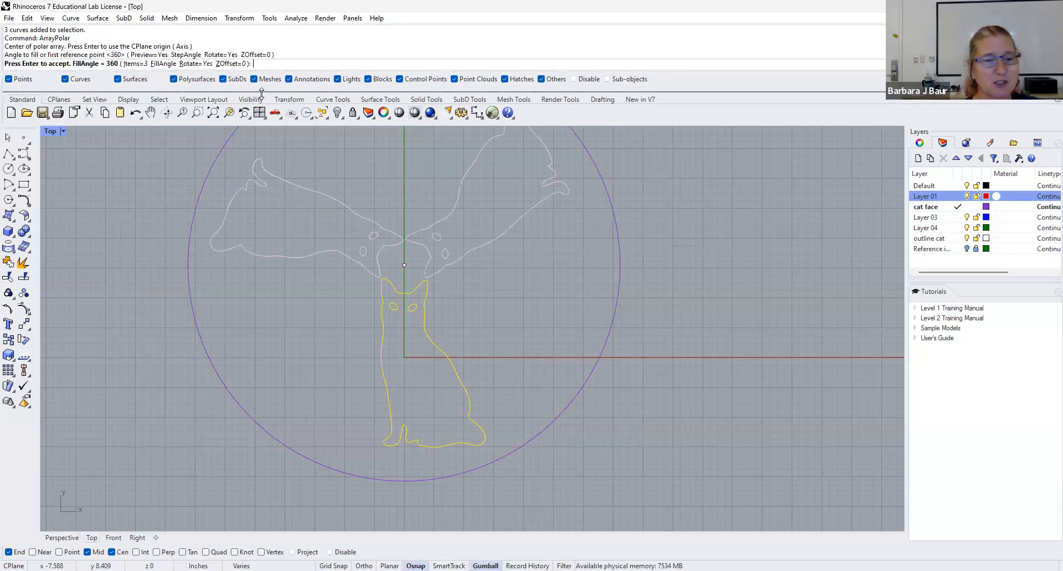
Set the polar array's item count to 6 and finish the array.
{"action": "scroll", "coordinate": [601, 296], "scroll_direction": "down", "scroll_amount": 4}
{"action": "scroll", "coordinate": [648, 382], "scroll_direction": "down", "scroll_amount": 2}
{"action": "scroll", "coordinate": [572, 358], "scroll_direction": "up", "scroll_amount": 2}
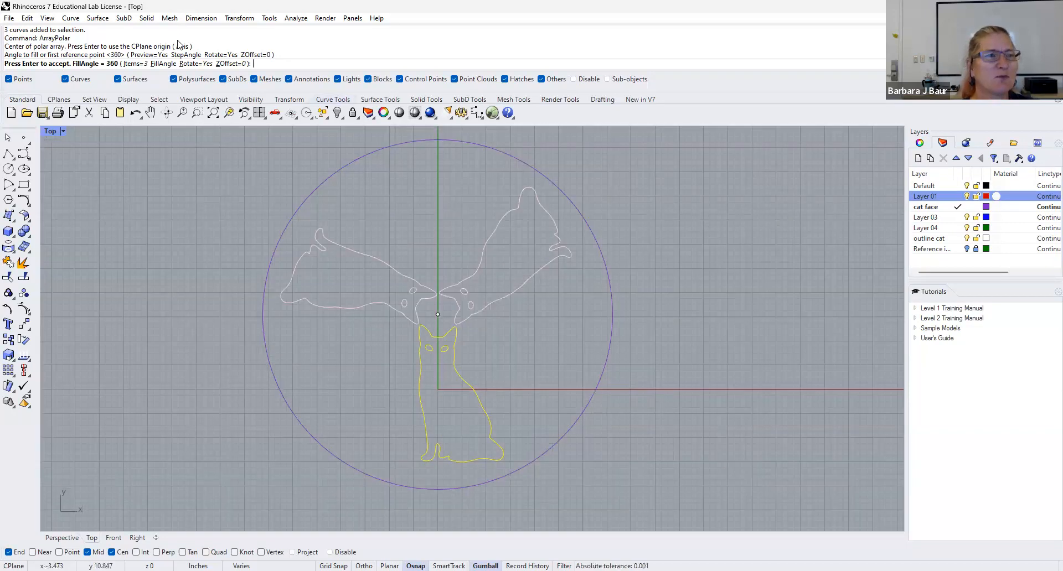
{"action": "left_click", "coordinate": [135, 64]}
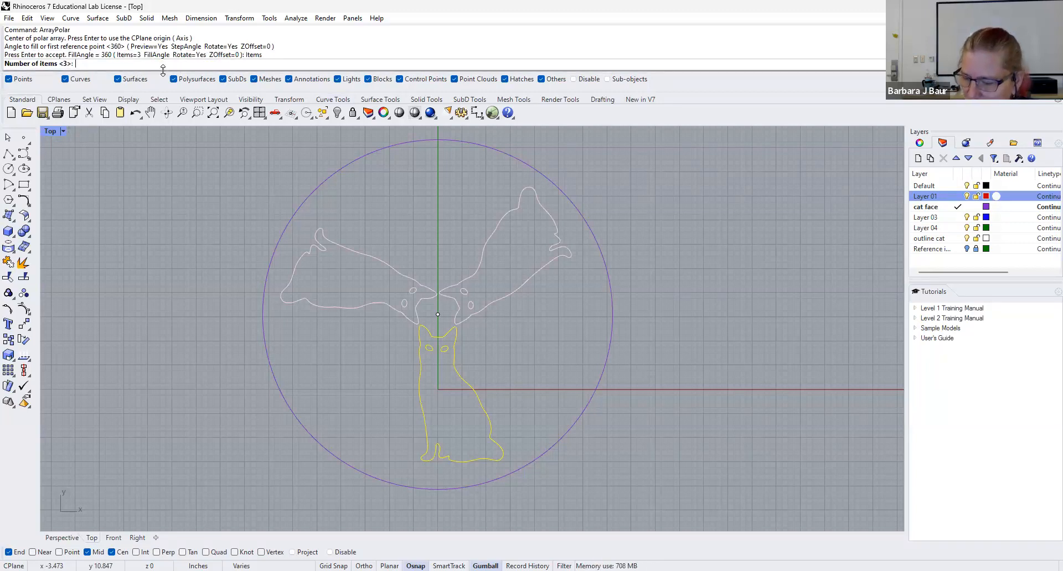
{"action": "type", "text": "6"}
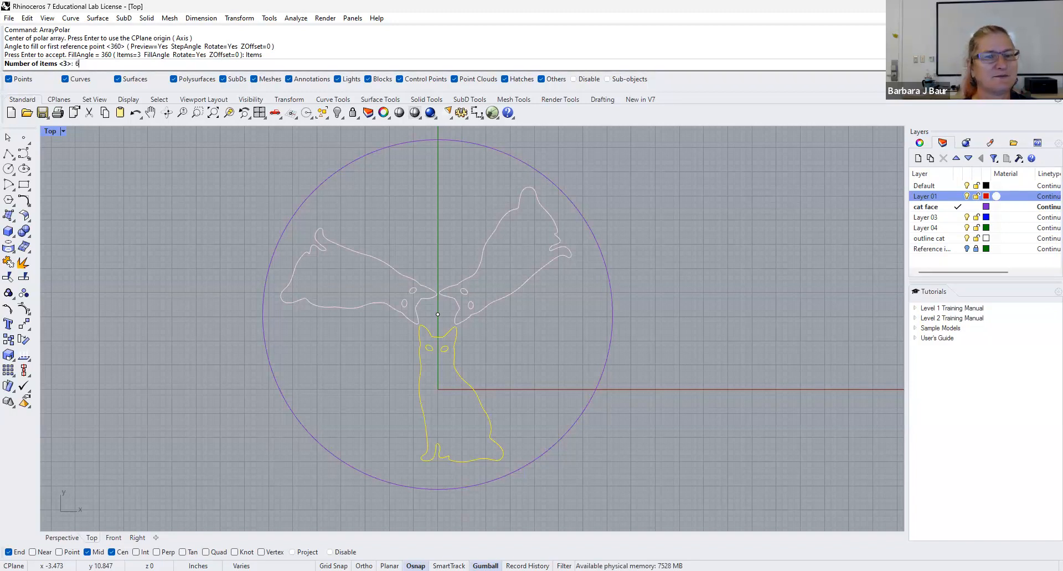
{"action": "key", "text": "Return"}
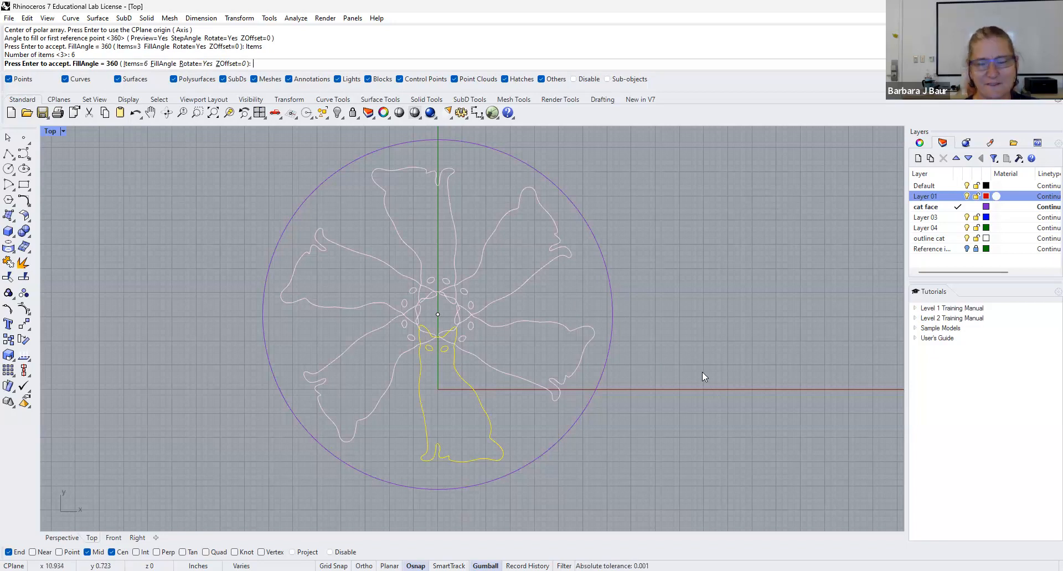
{"action": "key", "text": "Return"}
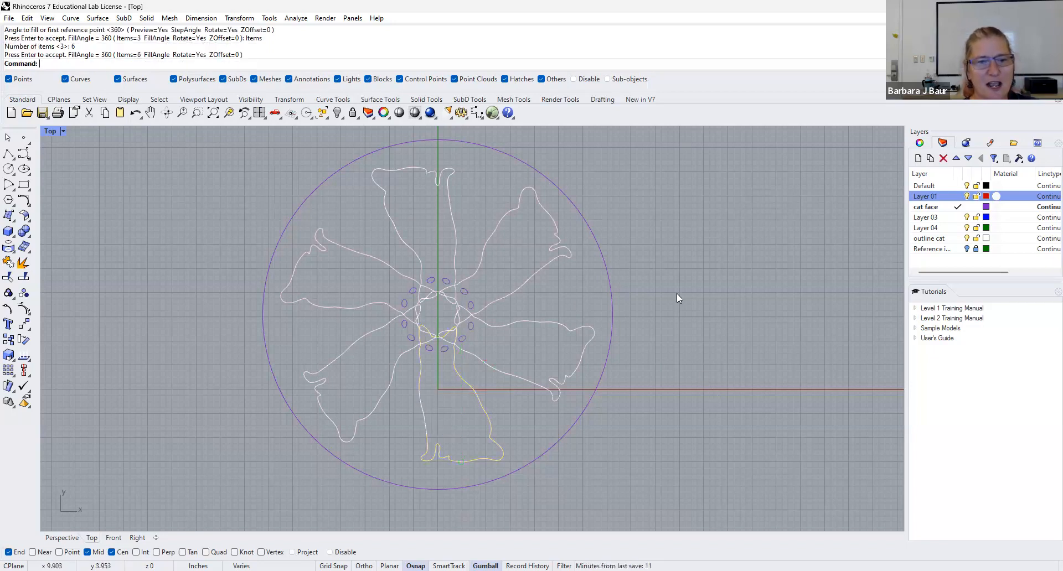
Examine how the arrayed cats' heads overlap at the centre and how the whole pattern fits inside the circle.
{"action": "scroll", "coordinate": [497, 372], "scroll_direction": "up", "scroll_amount": 4}
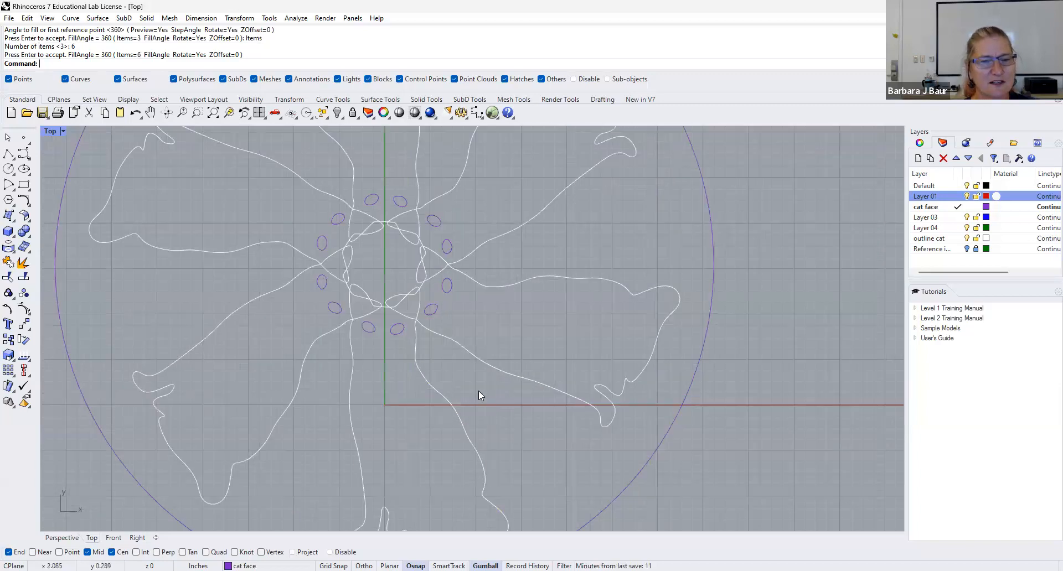
{"action": "scroll", "coordinate": [477, 389], "scroll_direction": "down", "scroll_amount": 5}
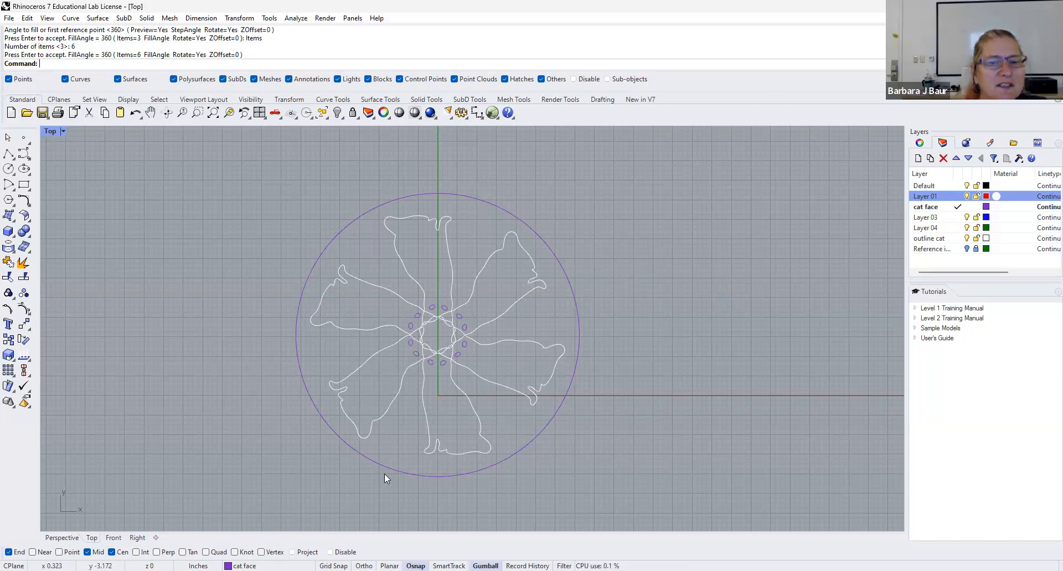
{"action": "scroll", "coordinate": [434, 348], "scroll_direction": "down", "scroll_amount": 2}
{"action": "scroll", "coordinate": [403, 397], "scroll_direction": "up", "scroll_amount": 8}
{"action": "scroll", "coordinate": [559, 229], "scroll_direction": "down", "scroll_amount": 1}
{"action": "scroll", "coordinate": [520, 384], "scroll_direction": "down", "scroll_amount": 5}
{"action": "scroll", "coordinate": [520, 384], "scroll_direction": "down", "scroll_amount": 4}
{"action": "scroll", "coordinate": [487, 360], "scroll_direction": "up", "scroll_amount": 2}
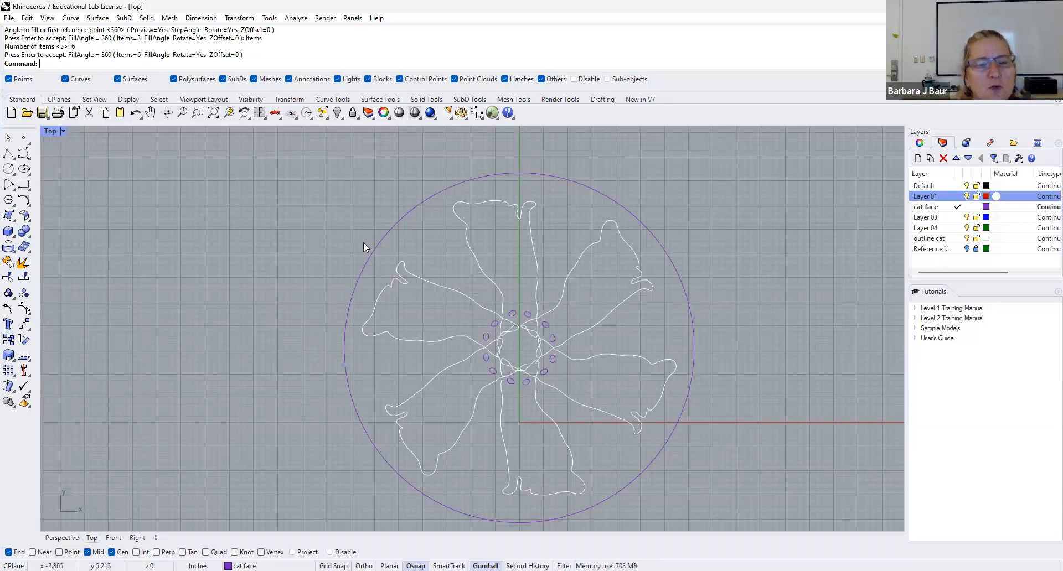
Select the large circle and all arrayed cat curves and start a CurveBoolean on them.
{"action": "left_click_drag", "start_coordinate": [310, 144], "coordinate": [768, 509]}
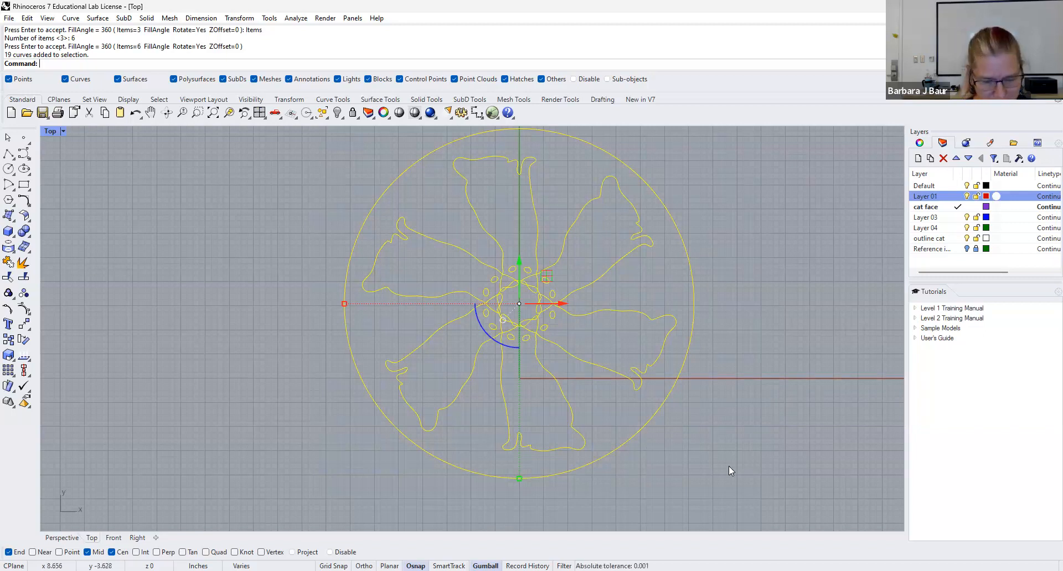
{"action": "type", "text": "Cur"}
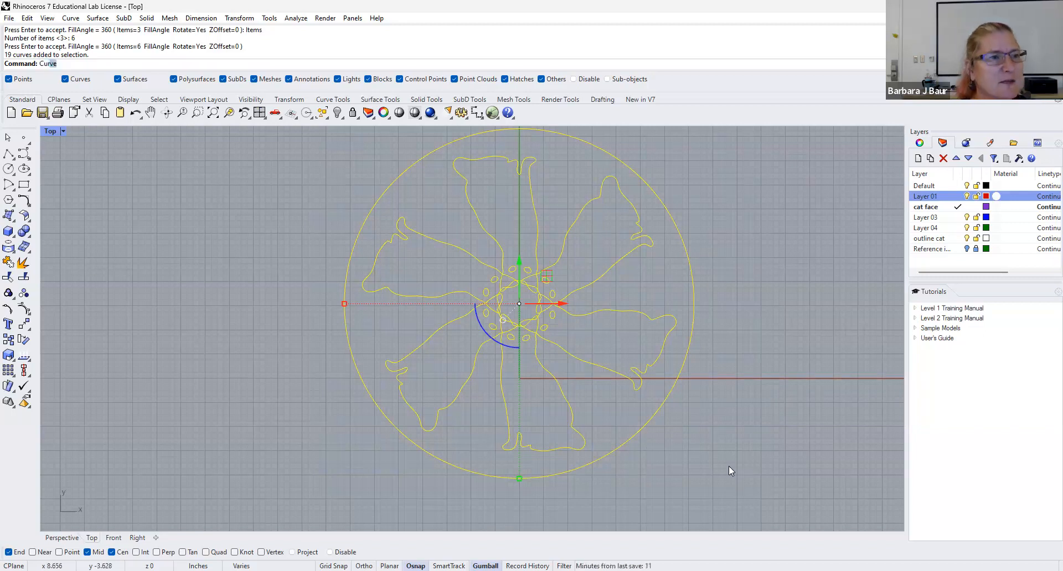
{"action": "type", "text": "ve"}
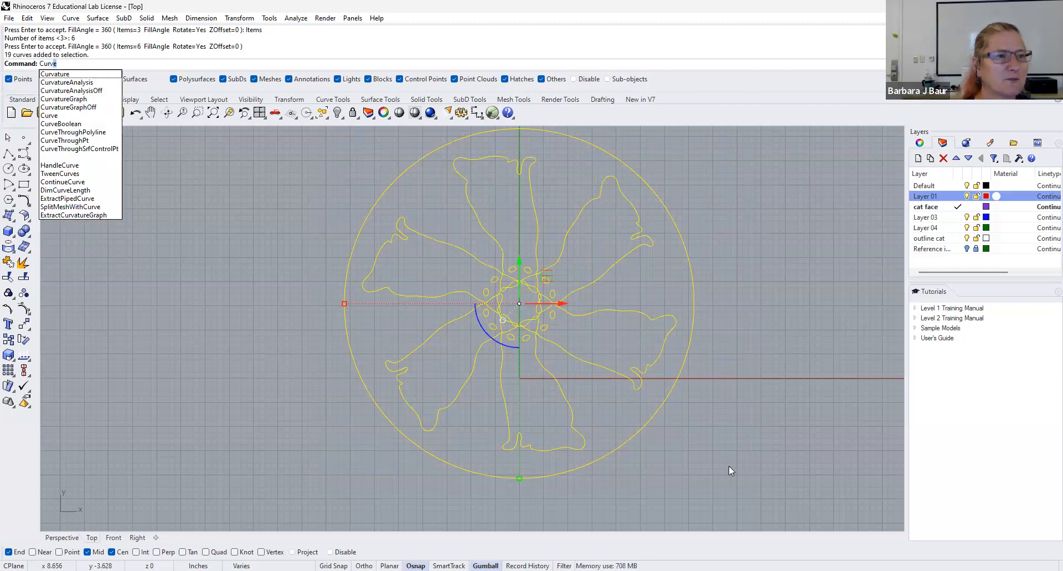
{"action": "type", "text": "Boolean"}
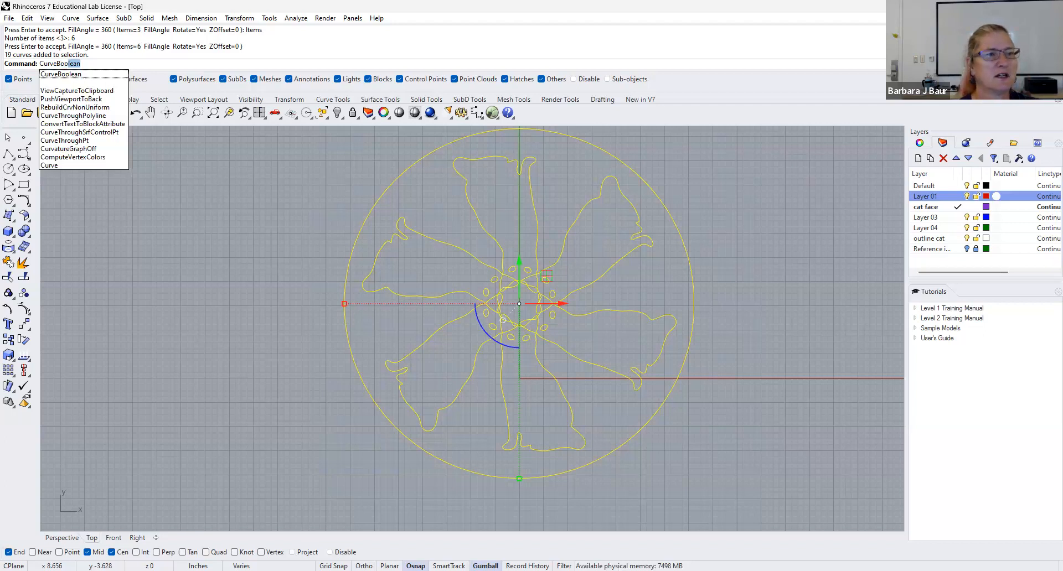
{"action": "key", "text": "Return"}
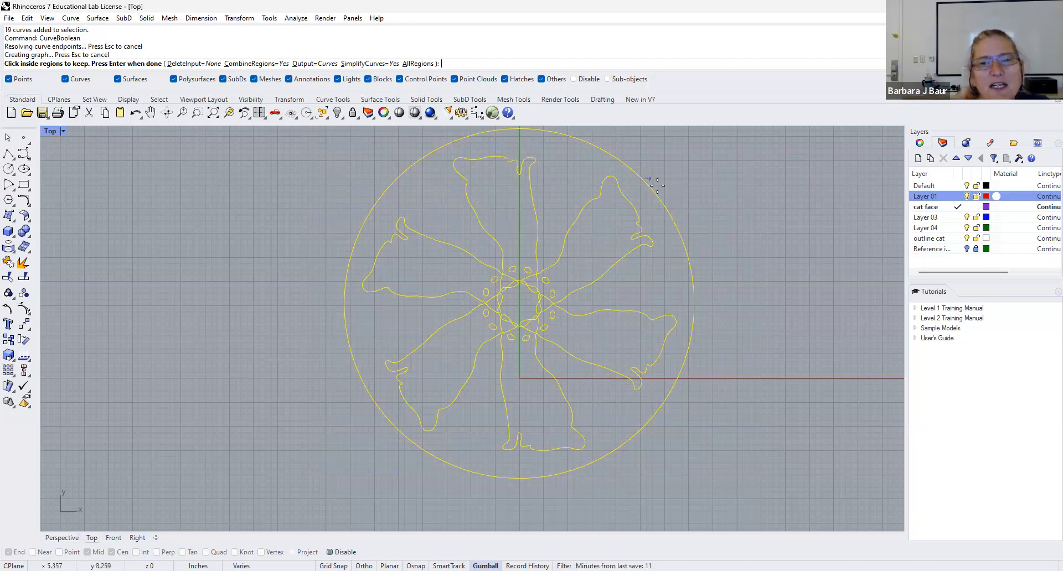
Pick the area outside the circle and all six cat bodies as regions to keep.
{"action": "left_click", "coordinate": [782, 246]}
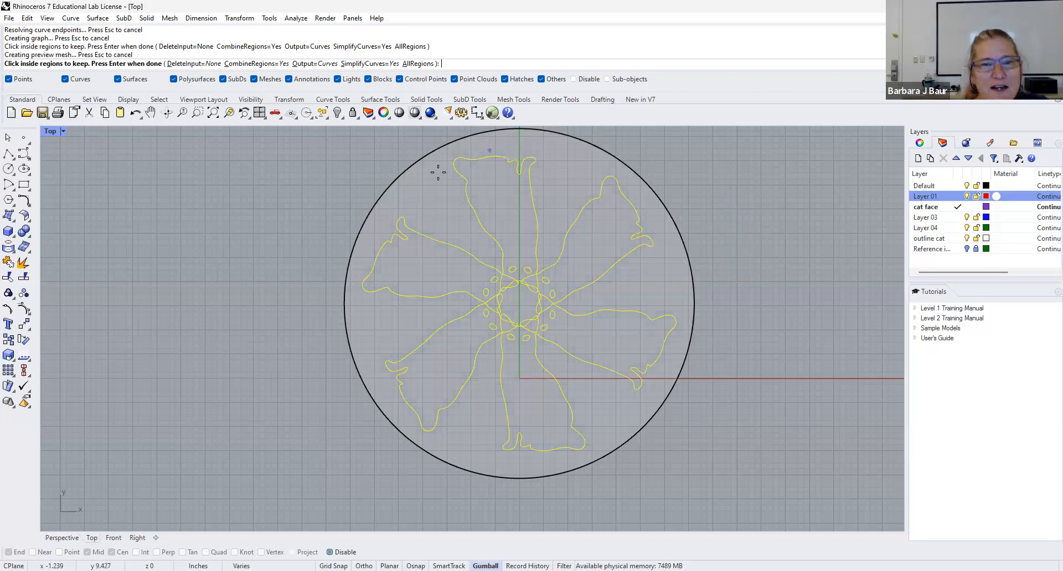
{"action": "left_click", "coordinate": [512, 229]}
{"action": "left_click", "coordinate": [599, 252]}
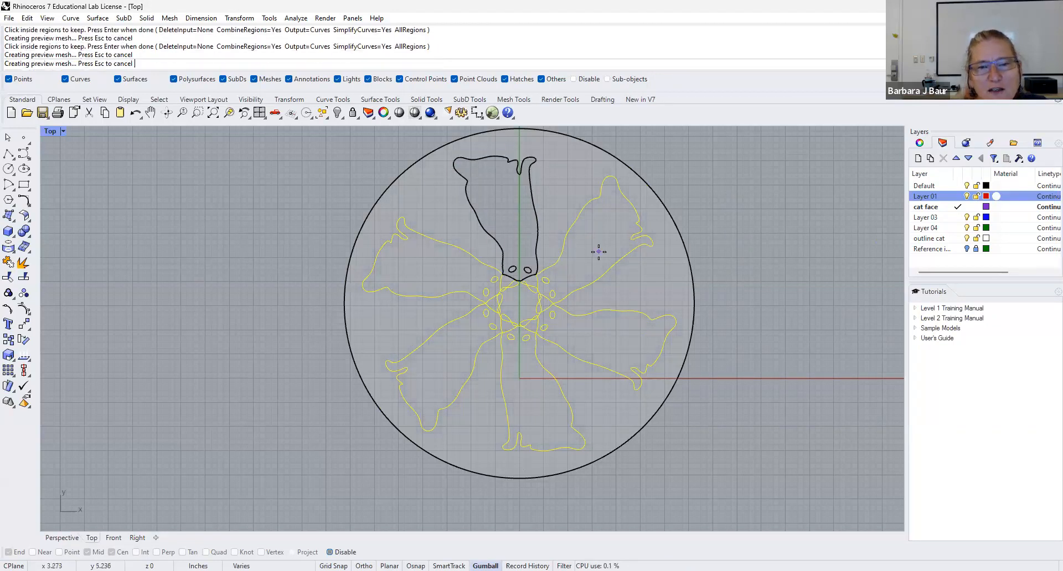
{"action": "left_click", "coordinate": [610, 358]}
{"action": "left_click", "coordinate": [533, 390]}
{"action": "left_click", "coordinate": [452, 370]}
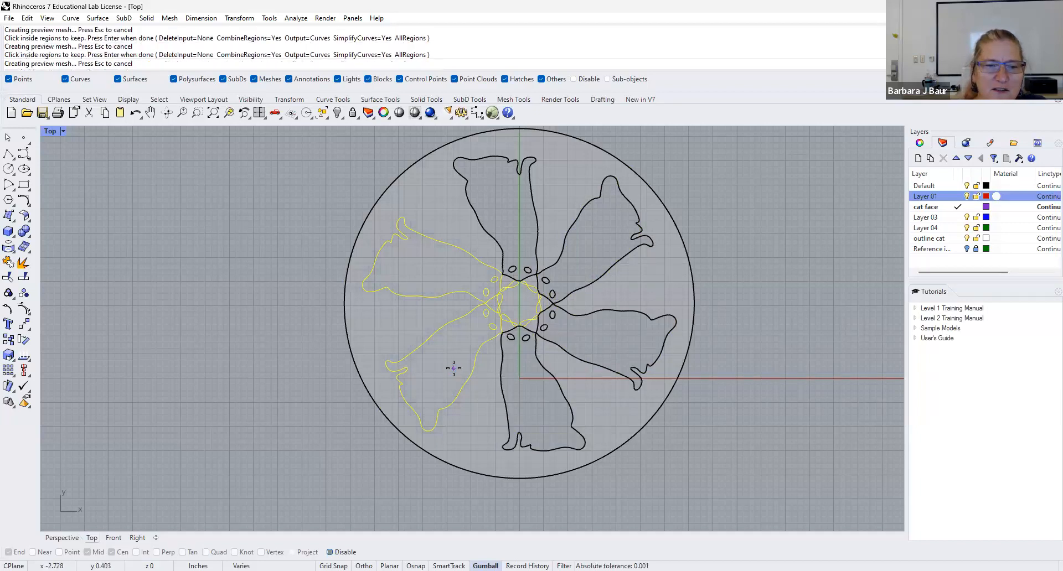
{"action": "left_click", "coordinate": [439, 278]}
Pick the overlapping head tips and remaining small ear regions around the central opening as further CurveBoolean regions to keep.
{"action": "scroll", "coordinate": [515, 288], "scroll_direction": "up", "scroll_amount": 8}
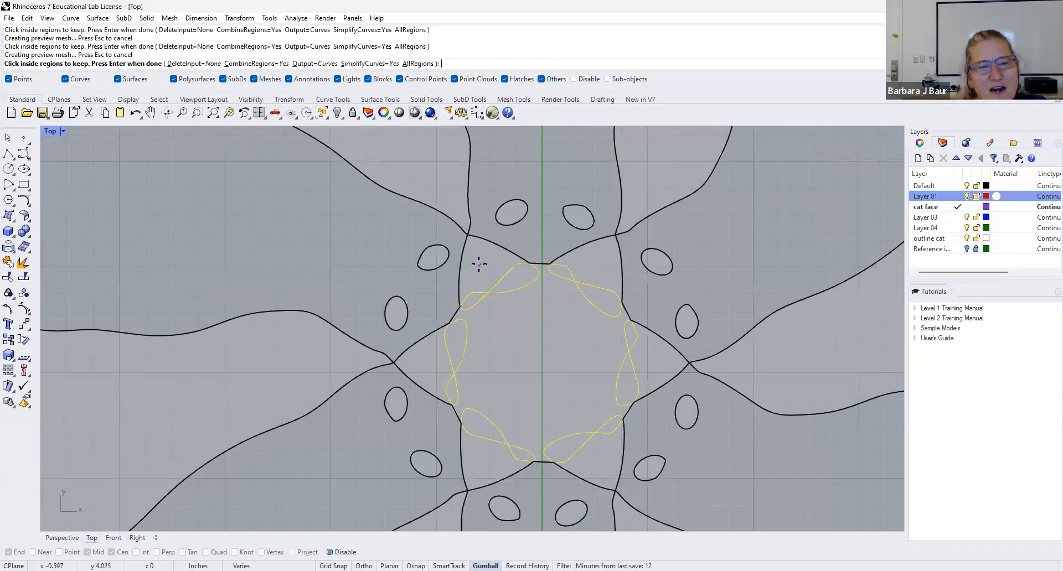
{"action": "left_click", "coordinate": [525, 274]}
{"action": "left_click", "coordinate": [594, 262]}
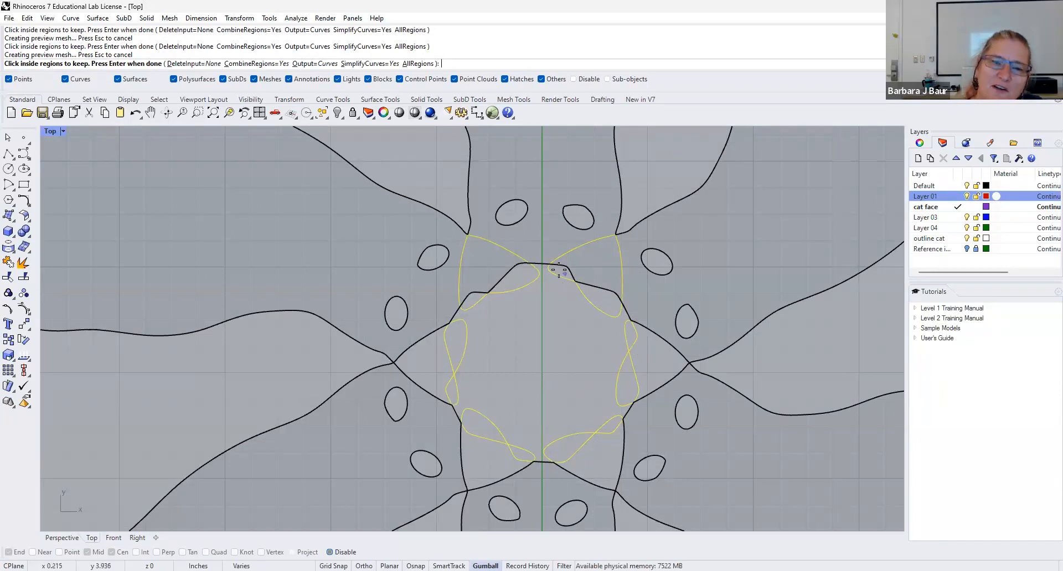
{"action": "left_click", "coordinate": [559, 270]}
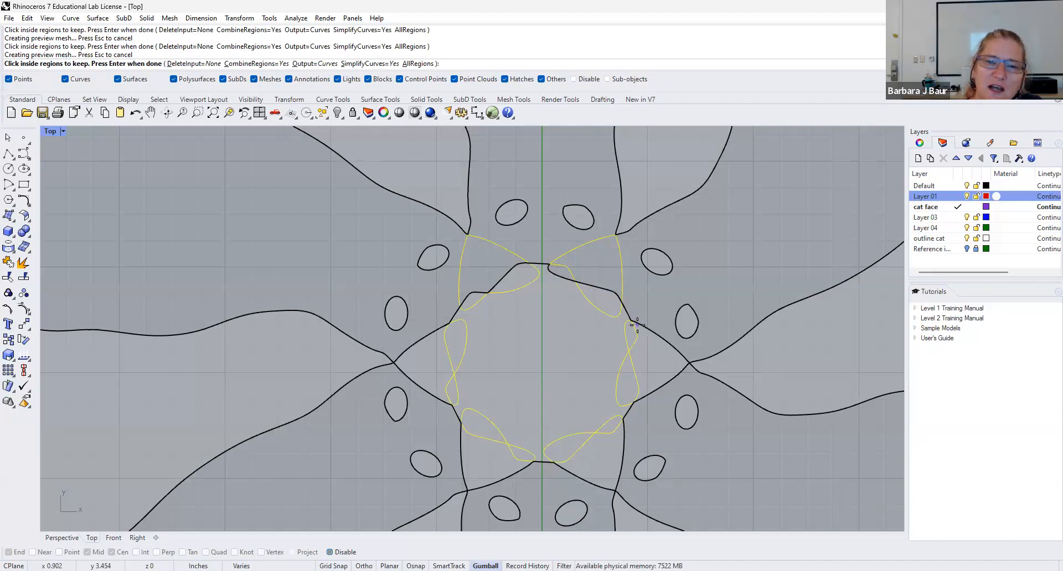
{"action": "left_click", "coordinate": [670, 364]}
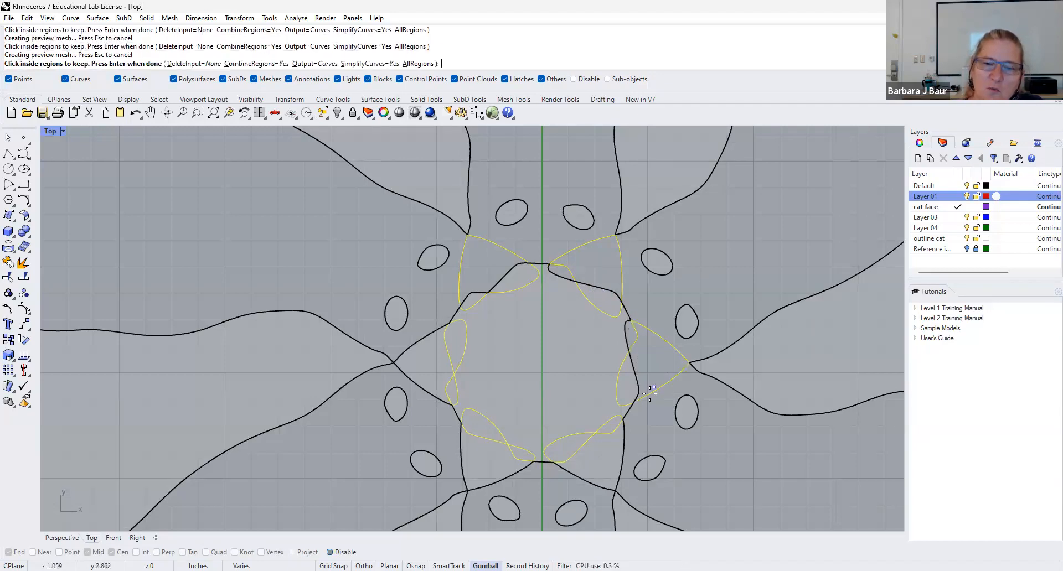
{"action": "left_click", "coordinate": [608, 452]}
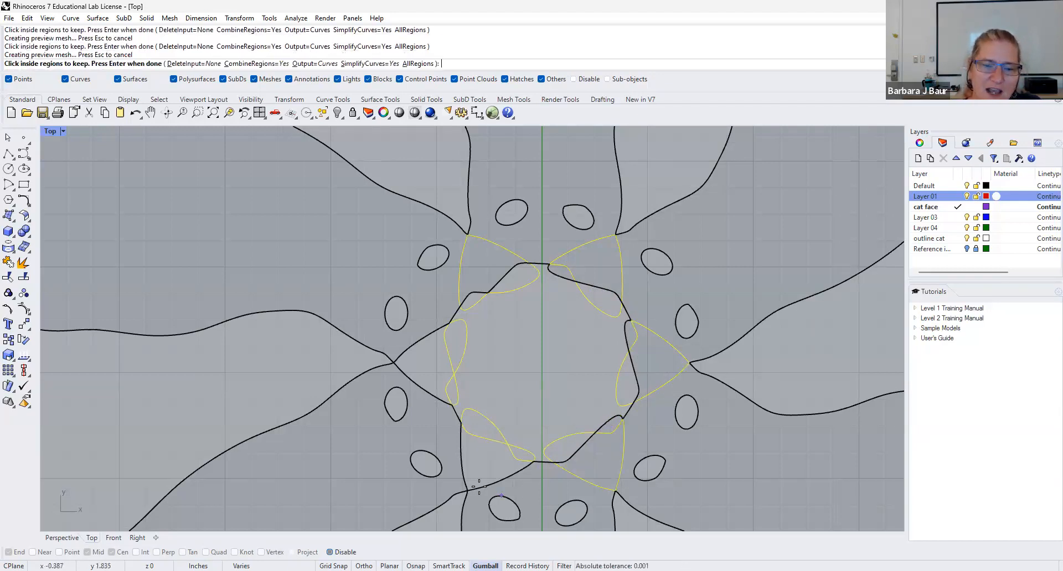
{"action": "left_click", "coordinate": [482, 470]}
{"action": "left_click", "coordinate": [422, 364]}
{"action": "left_click", "coordinate": [454, 389]}
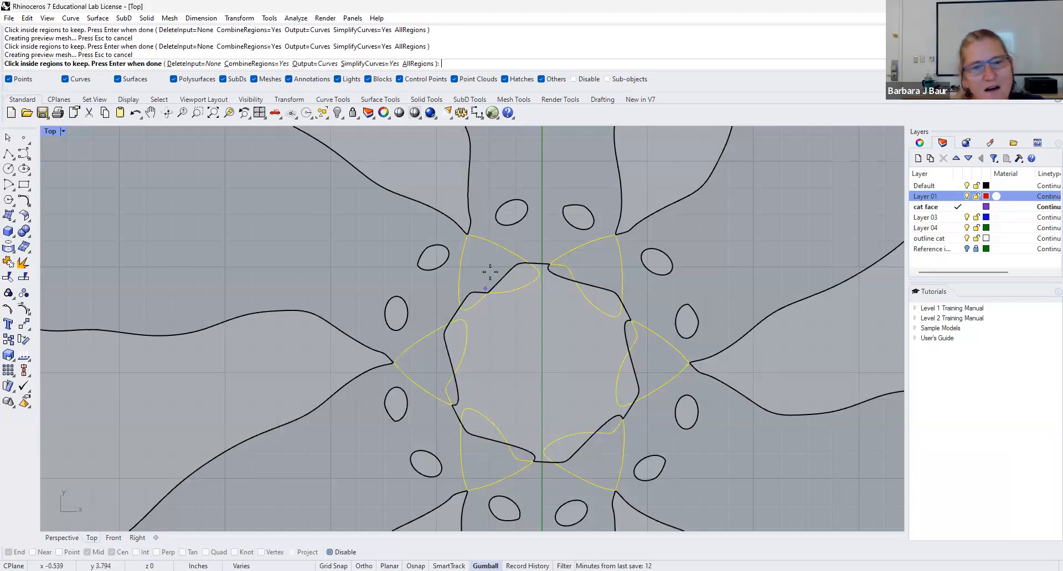
{"action": "left_click", "coordinate": [519, 275]}
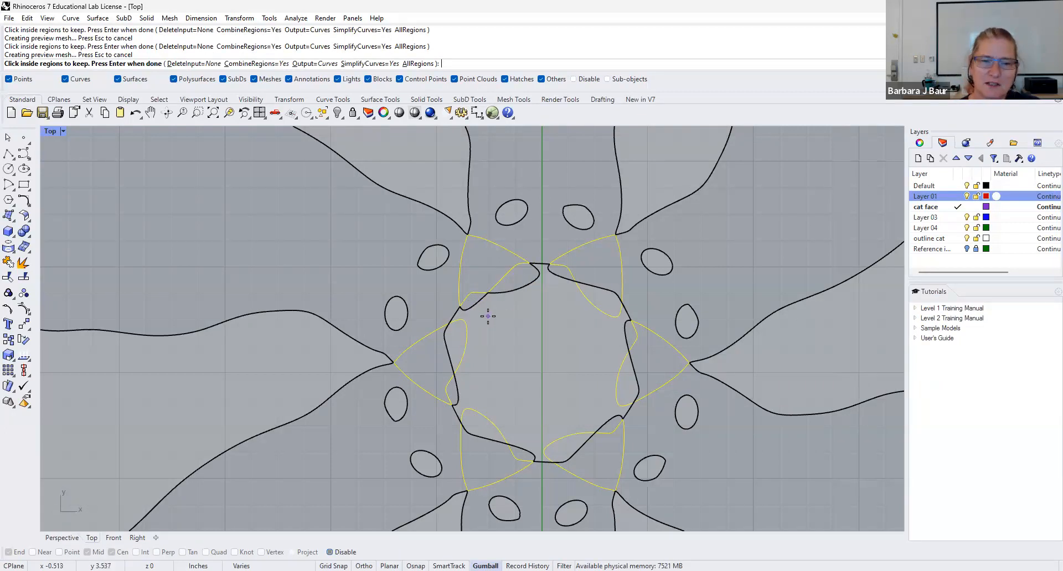
Finish the CurveBoolean and move the resulting curves to the left, clear of the original cat pattern.
{"action": "scroll", "coordinate": [488, 316], "scroll_direction": "down", "scroll_amount": 6}
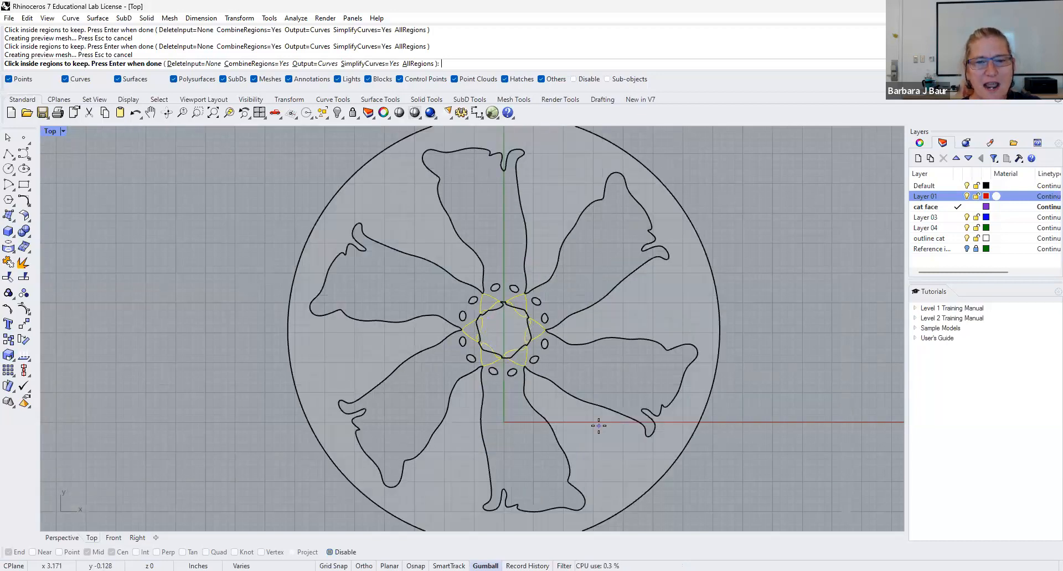
{"action": "scroll", "coordinate": [598, 426], "scroll_direction": "down", "scroll_amount": 6}
{"action": "key", "text": "Return"}
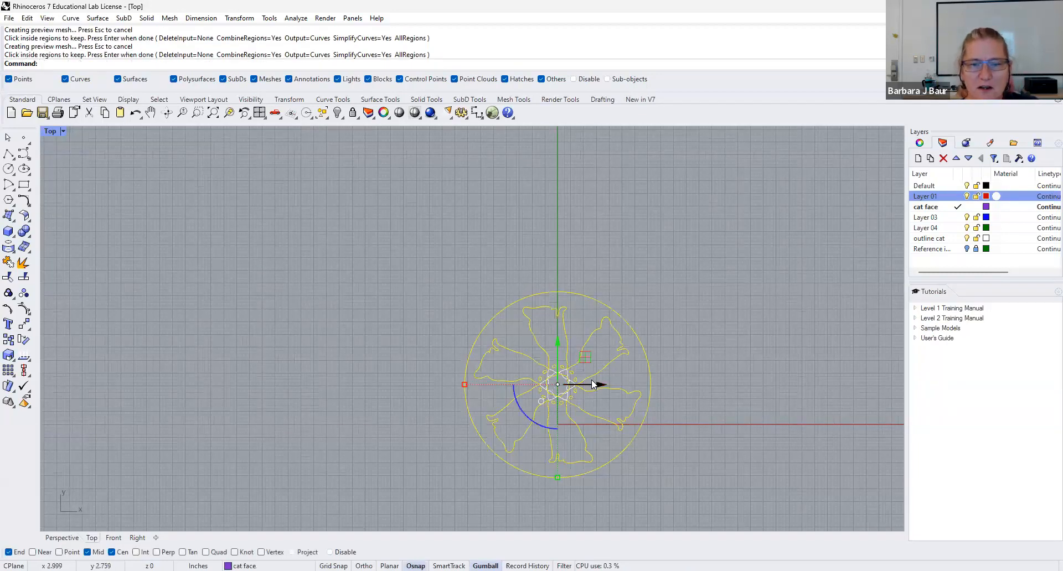
{"action": "left_click_drag", "start_coordinate": [598, 384], "coordinate": [348, 419]}
{"action": "key", "text": "Escape"}
Change the outer circle of the moved boolean result to Layer 03.
{"action": "scroll", "coordinate": [338, 414], "scroll_direction": "up", "scroll_amount": 6}
{"action": "scroll", "coordinate": [338, 413], "scroll_direction": "down", "scroll_amount": 5}
{"action": "scroll", "coordinate": [363, 352], "scroll_direction": "up", "scroll_amount": 4}
{"action": "right_click_drag", "start_coordinate": [374, 335], "coordinate": [359, 351]}
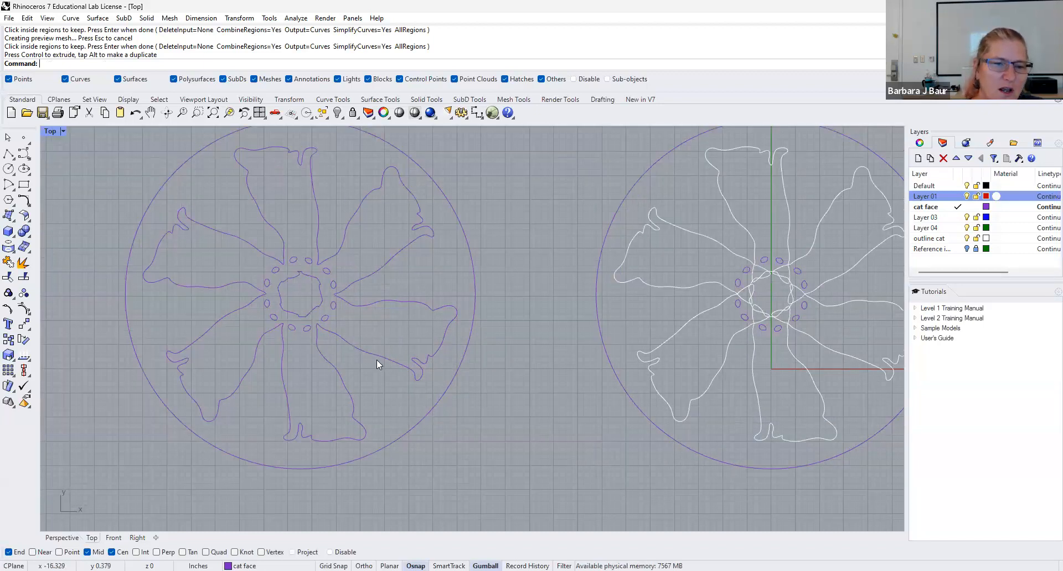
{"action": "left_click", "coordinate": [439, 398]}
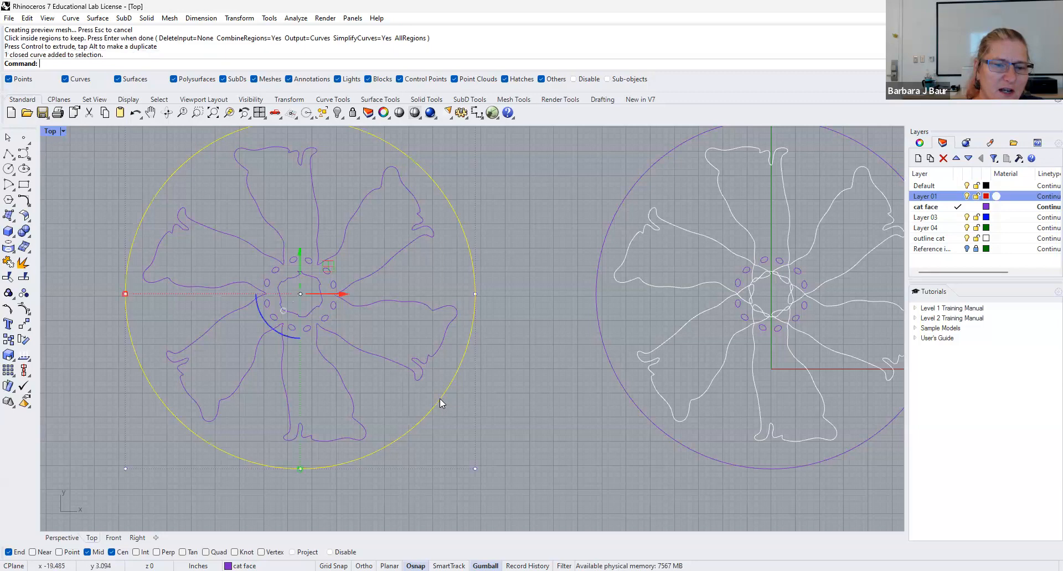
{"action": "left_click", "coordinate": [928, 218]}
{"action": "right_click", "coordinate": [928, 218]}
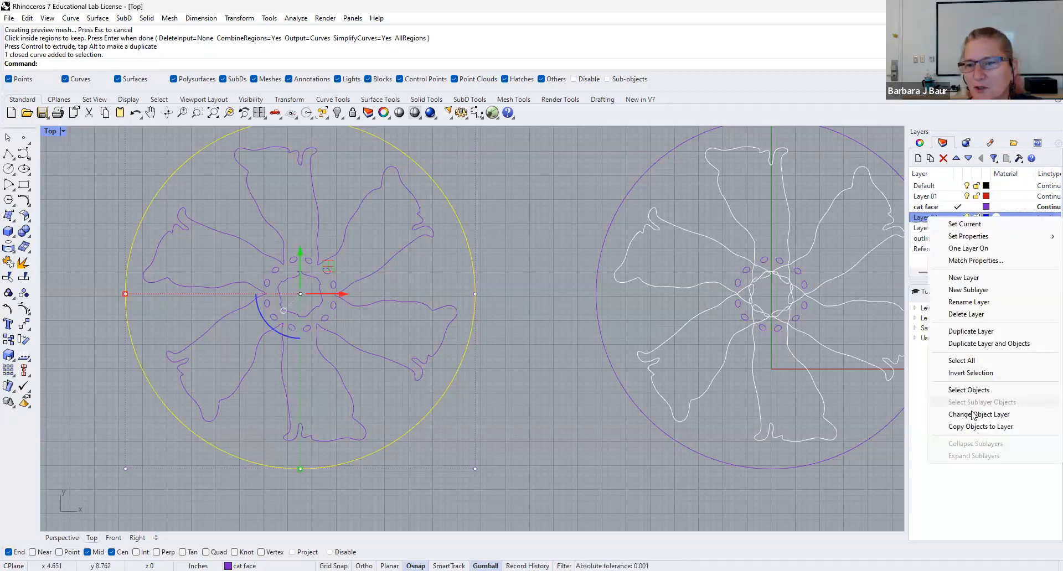
{"action": "left_click", "coordinate": [977, 415]}
{"action": "left_click", "coordinate": [524, 287]}
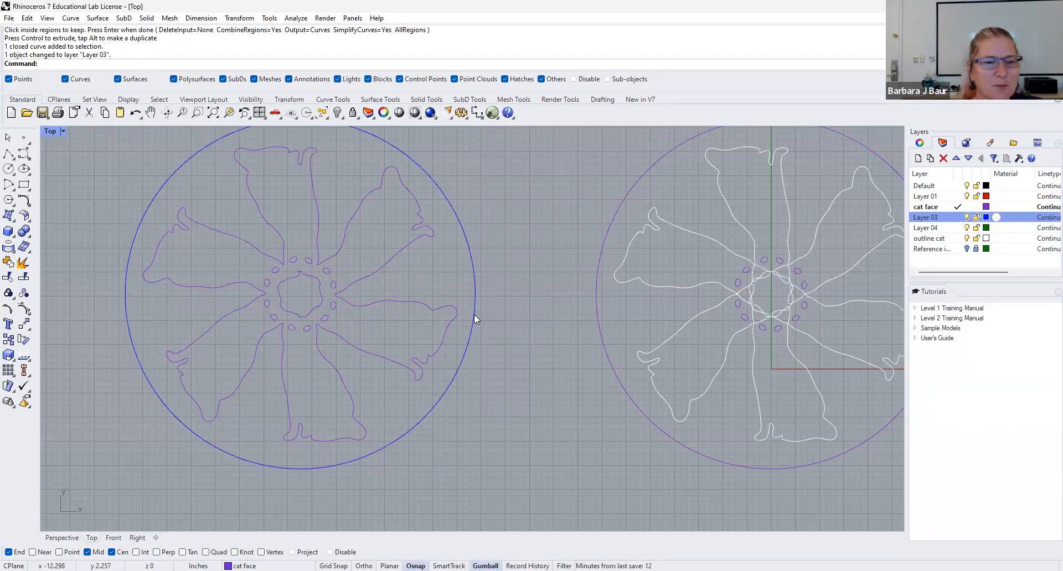
{"action": "left_click", "coordinate": [430, 308]}
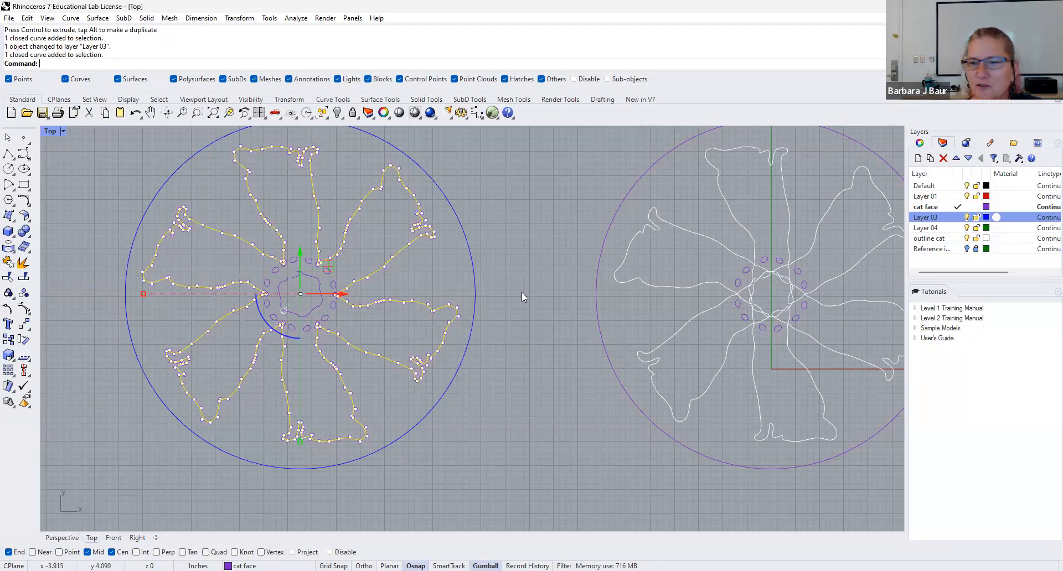
{"action": "left_click", "coordinate": [311, 313]}
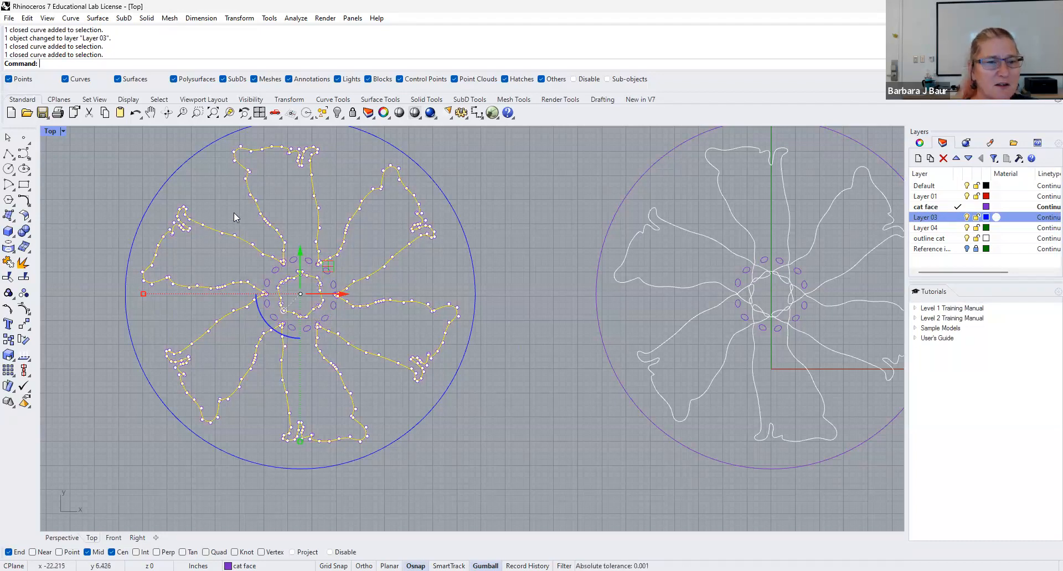
{"action": "left_click_drag", "start_coordinate": [231, 211], "coordinate": [364, 363]}
{"action": "left_click", "coordinate": [374, 371]}
{"action": "key", "text": "Escape"}
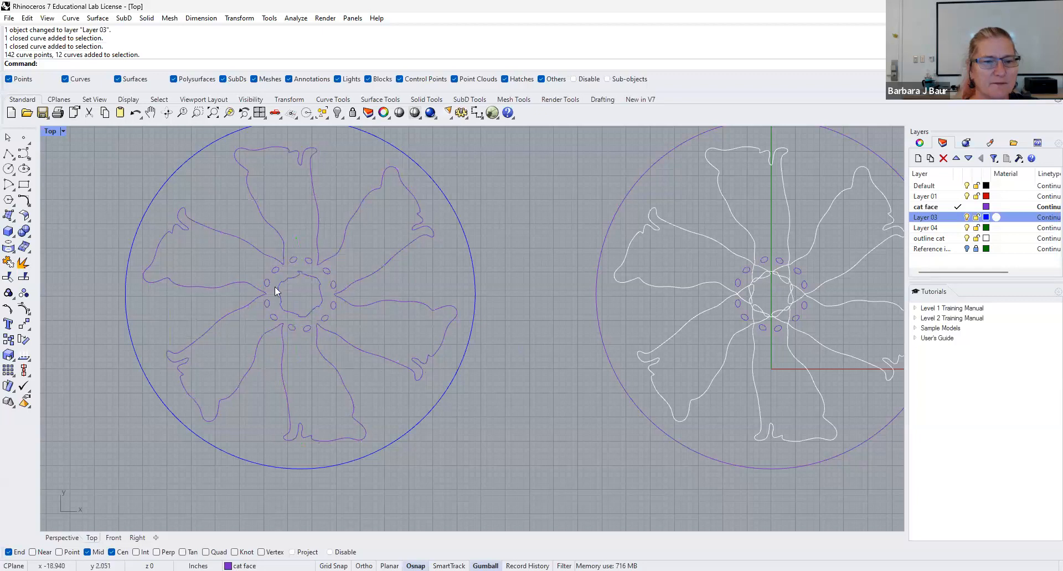
Change the eyes, central opening and merged cat outline inside the blue circle to Layer 04.
{"action": "left_click_drag", "start_coordinate": [241, 221], "coordinate": [365, 350]}
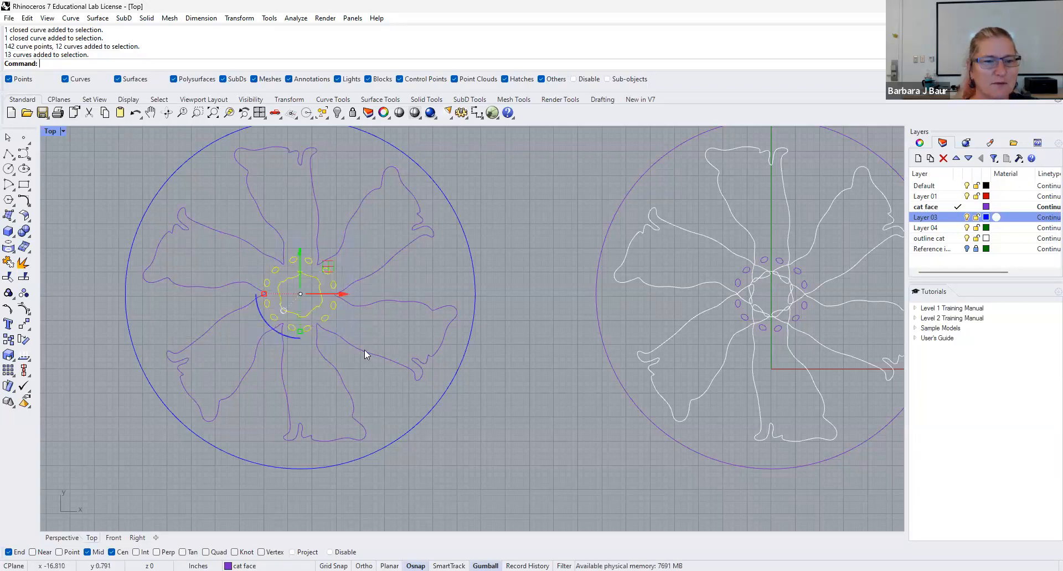
{"action": "left_click", "coordinate": [409, 301], "text": "shift"}
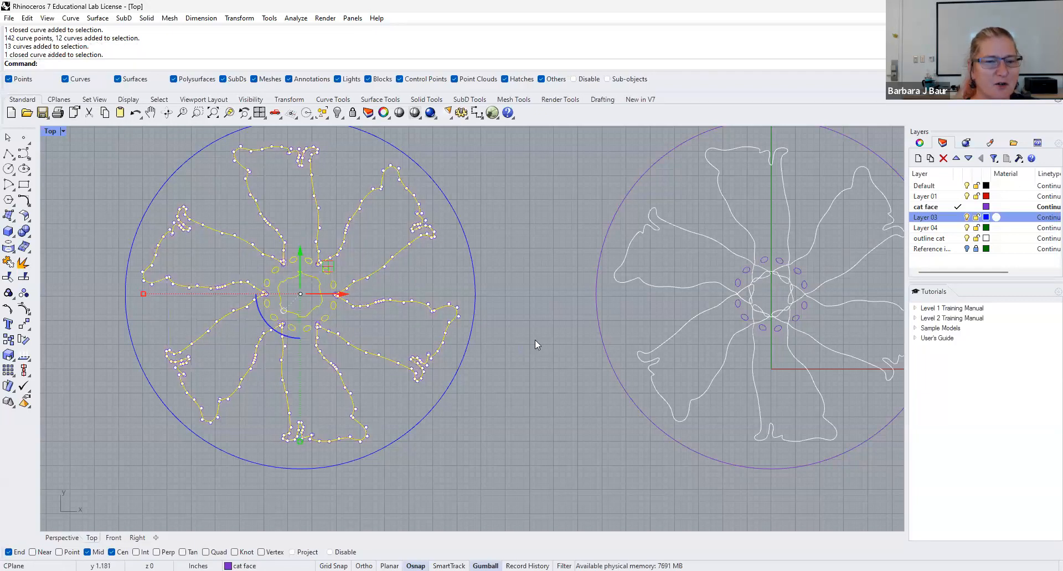
{"action": "left_click", "coordinate": [935, 229]}
{"action": "right_click", "coordinate": [936, 228]}
{"action": "left_click", "coordinate": [957, 422]}
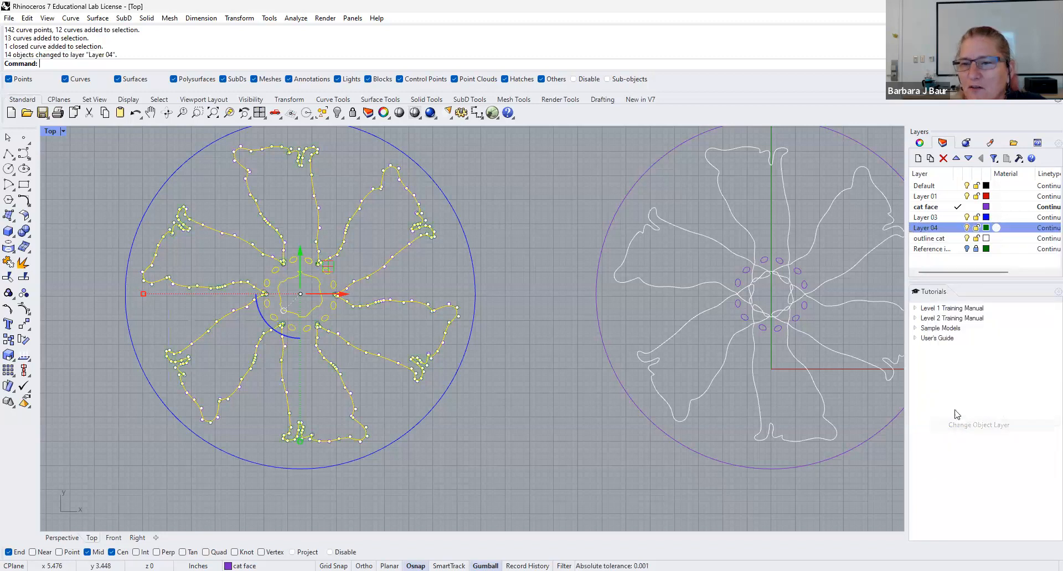
{"action": "key", "text": "Escape"}
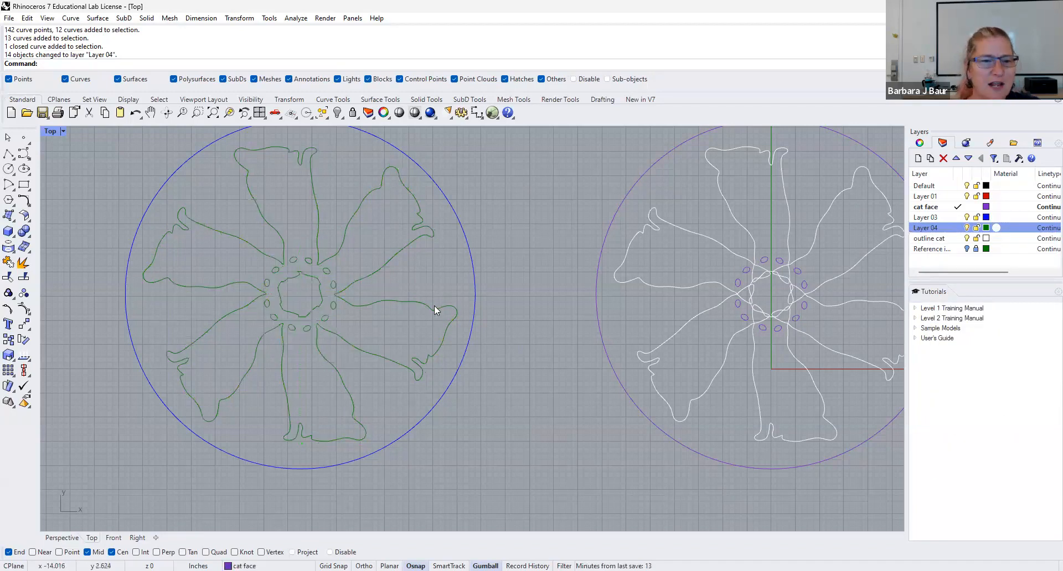
Examine the merged cat outline and its outer circle by selecting each curve and clearing the selection.
{"action": "scroll", "coordinate": [434, 306], "scroll_direction": "up", "scroll_amount": 3}
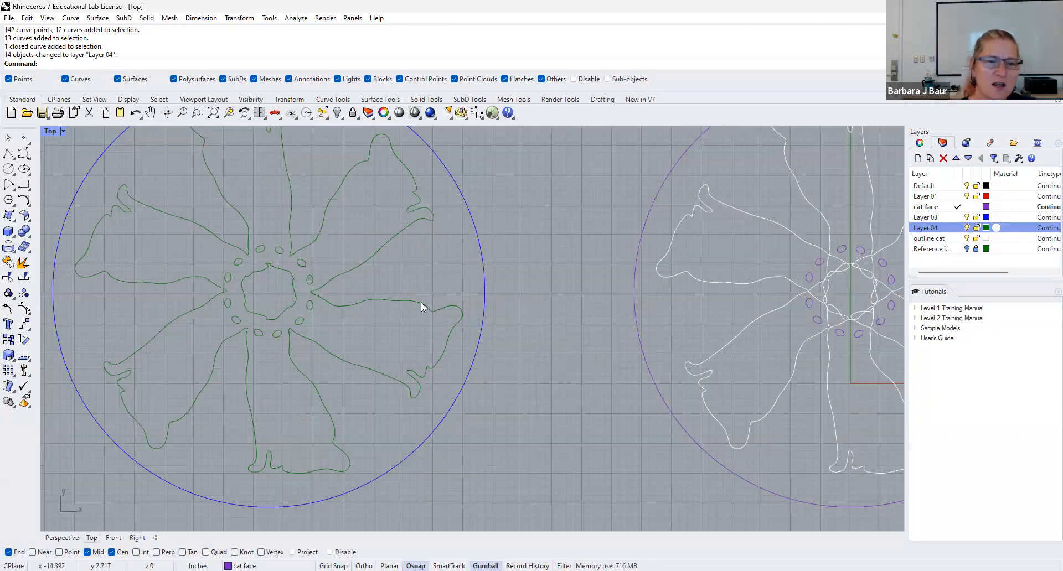
{"action": "left_click", "coordinate": [420, 302]}
{"action": "key", "text": "Escape"}
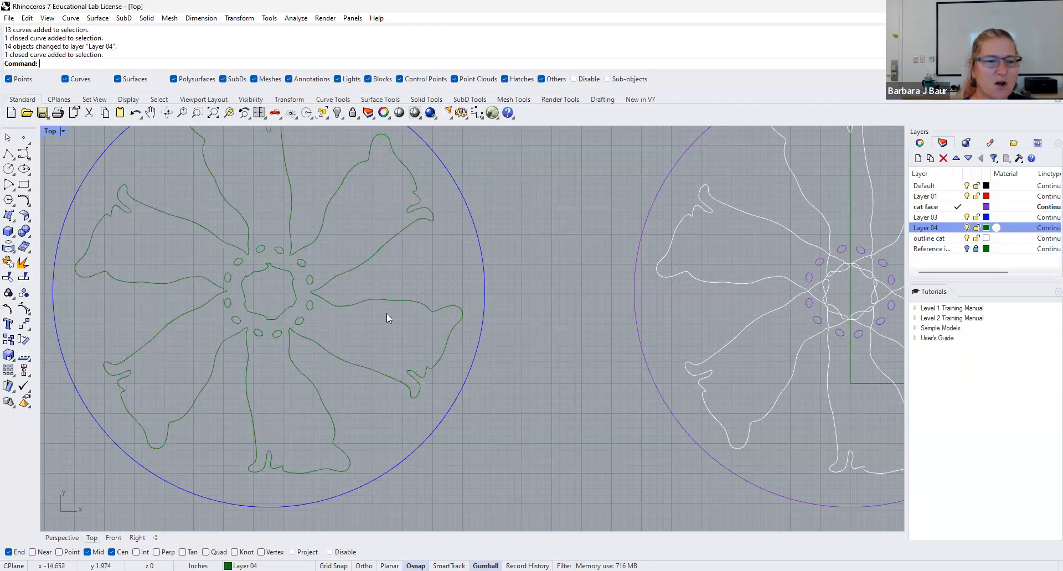
{"action": "scroll", "coordinate": [350, 291], "scroll_direction": "down", "scroll_amount": 3}
{"action": "scroll", "coordinate": [407, 313], "scroll_direction": "down", "scroll_amount": 2}
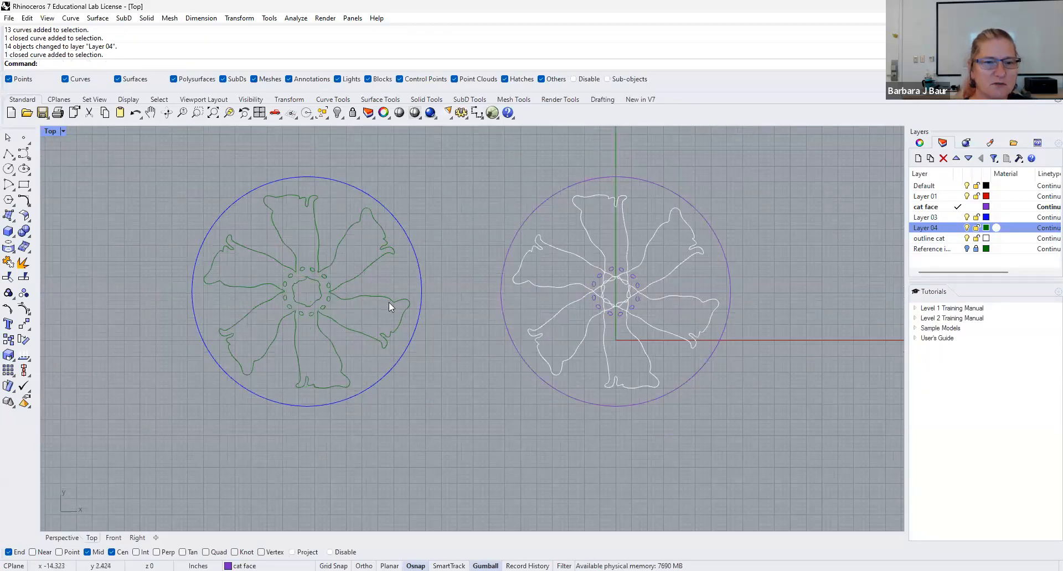
{"action": "left_click", "coordinate": [420, 296]}
{"action": "left_click", "coordinate": [472, 286]}
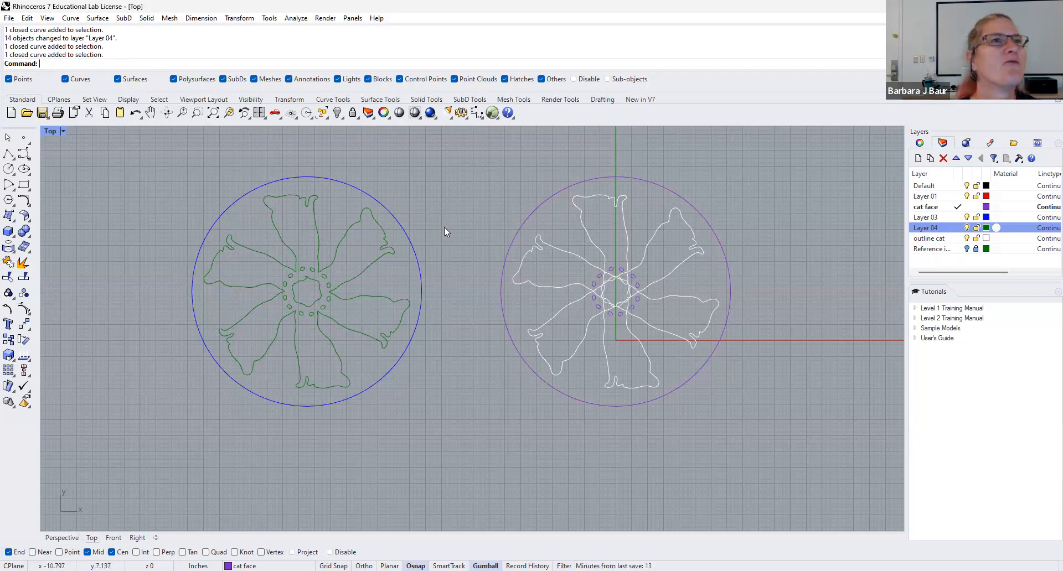
{"action": "scroll", "coordinate": [444, 230], "scroll_direction": "down", "scroll_amount": 3}
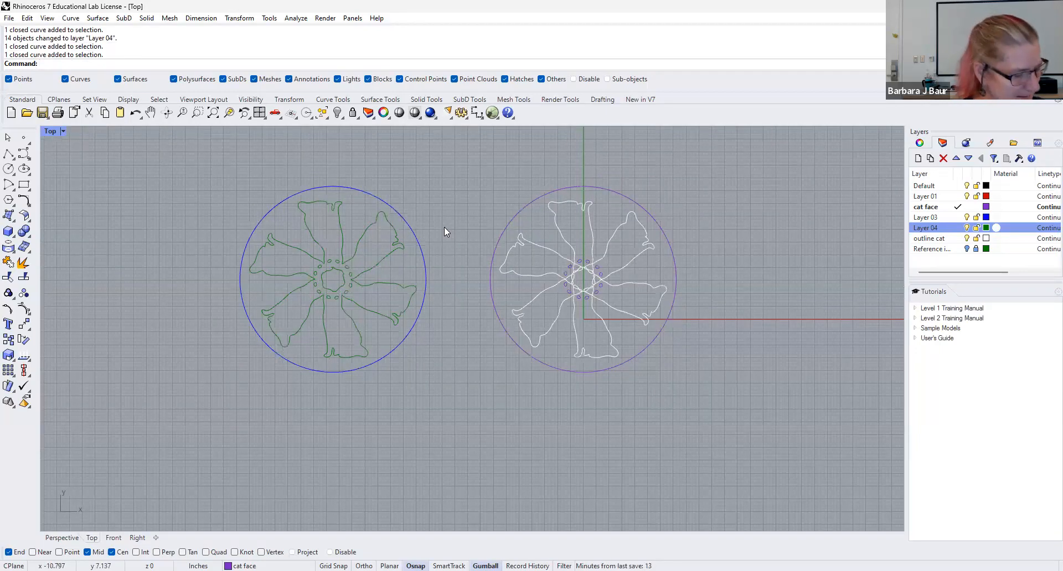
{"action": "scroll", "coordinate": [444, 229], "scroll_direction": "up", "scroll_amount": 3}
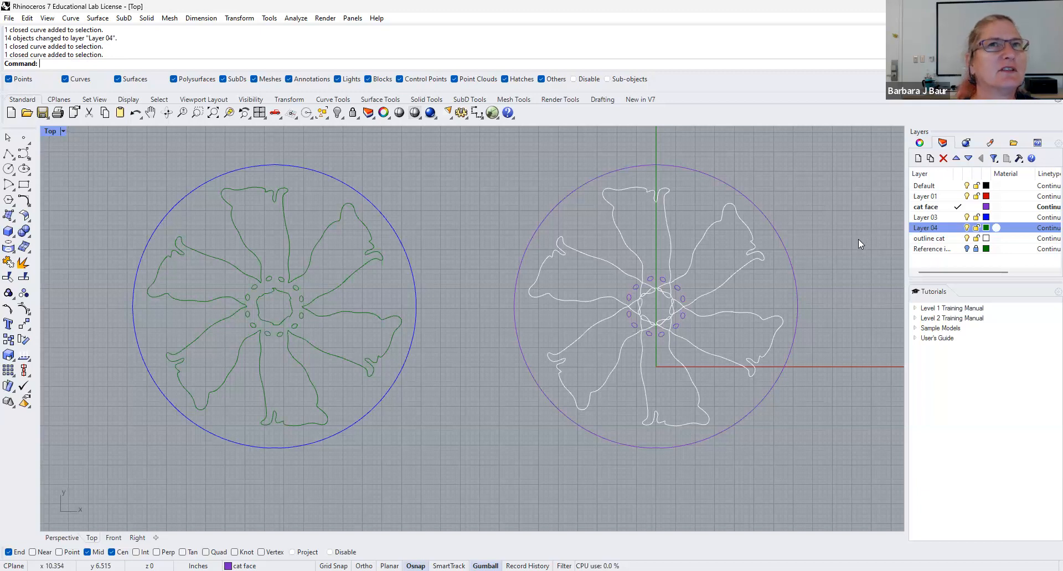
{"action": "scroll", "coordinate": [858, 239], "scroll_direction": "up", "scroll_amount": 2}
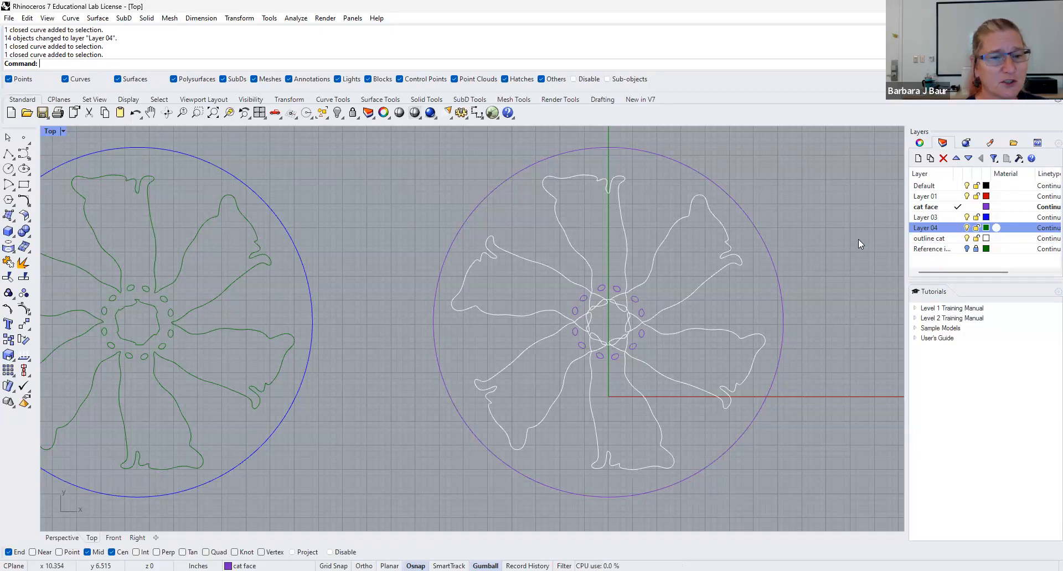
{"action": "scroll", "coordinate": [413, 348], "scroll_direction": "down", "scroll_amount": 5}
{"action": "scroll", "coordinate": [527, 309], "scroll_direction": "up", "scroll_amount": 3}
{"action": "right_click_drag", "start_coordinate": [539, 334], "coordinate": [563, 369]}
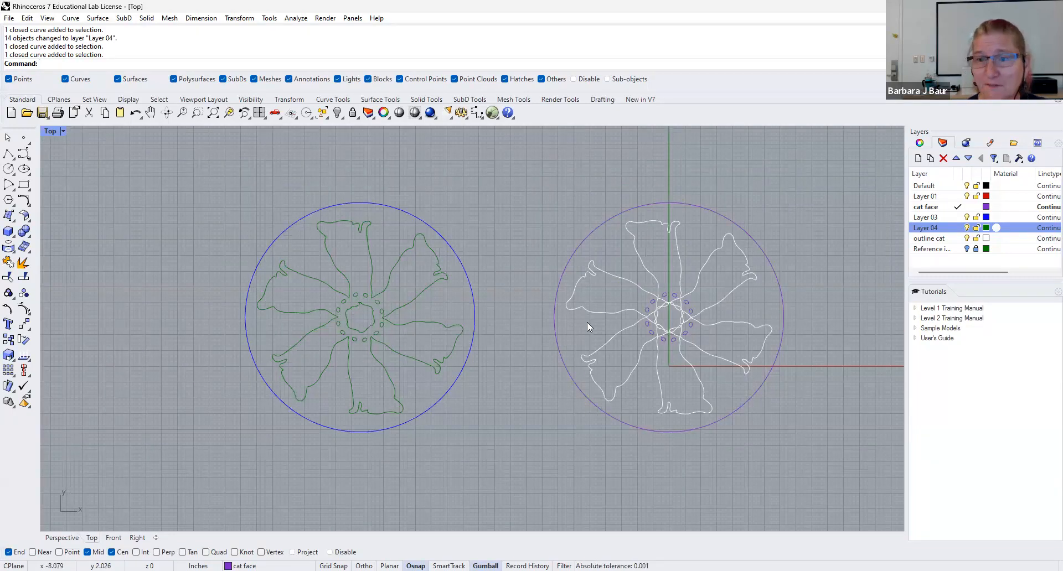
Draw a tall upright rectangle in the empty area to the right of the original cat pattern.
{"action": "scroll", "coordinate": [529, 379], "scroll_direction": "down", "scroll_amount": 2}
{"action": "scroll", "coordinate": [529, 378], "scroll_direction": "down", "scroll_amount": 2}
{"action": "right_click_drag", "start_coordinate": [793, 340], "coordinate": [516, 351]}
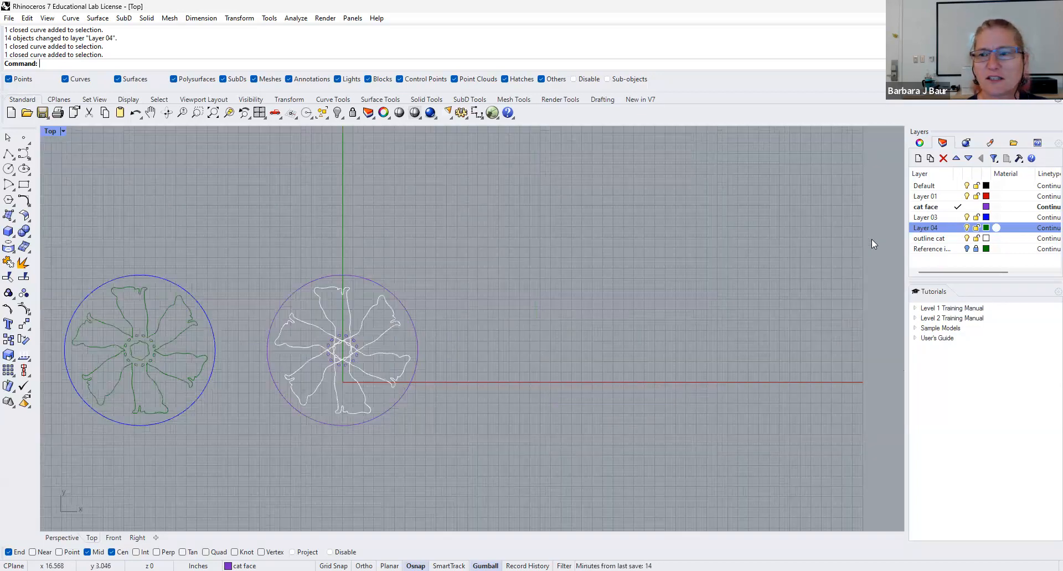
{"action": "left_click", "coordinate": [23, 185]}
{"action": "left_click", "coordinate": [458, 189]}
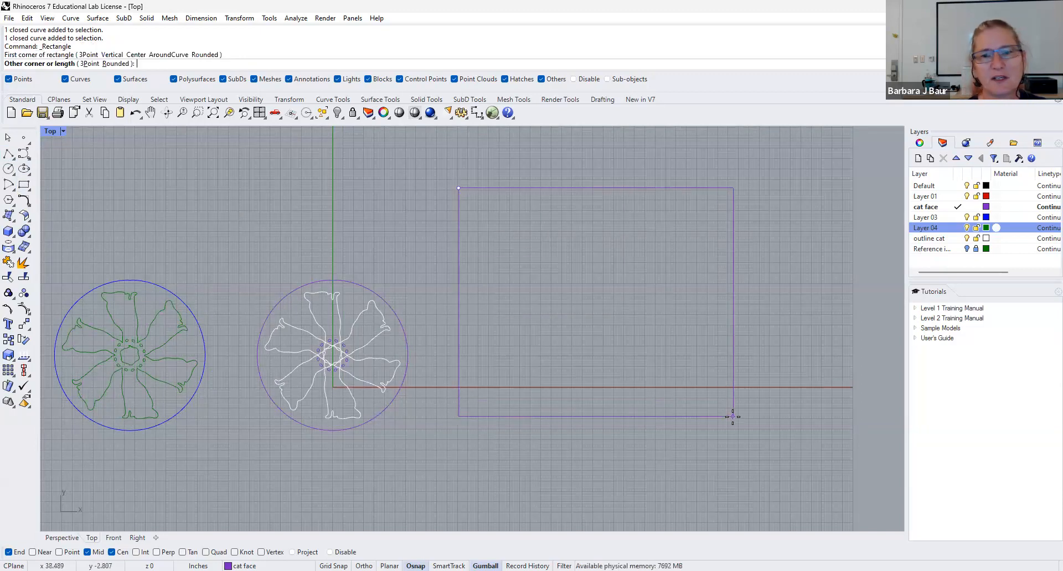
{"action": "left_click", "coordinate": [649, 466]}
Offset the tall rectangle inward by 1 inch with sharp corners to form a border, and clear the selection.
{"action": "left_click", "coordinate": [529, 188]}
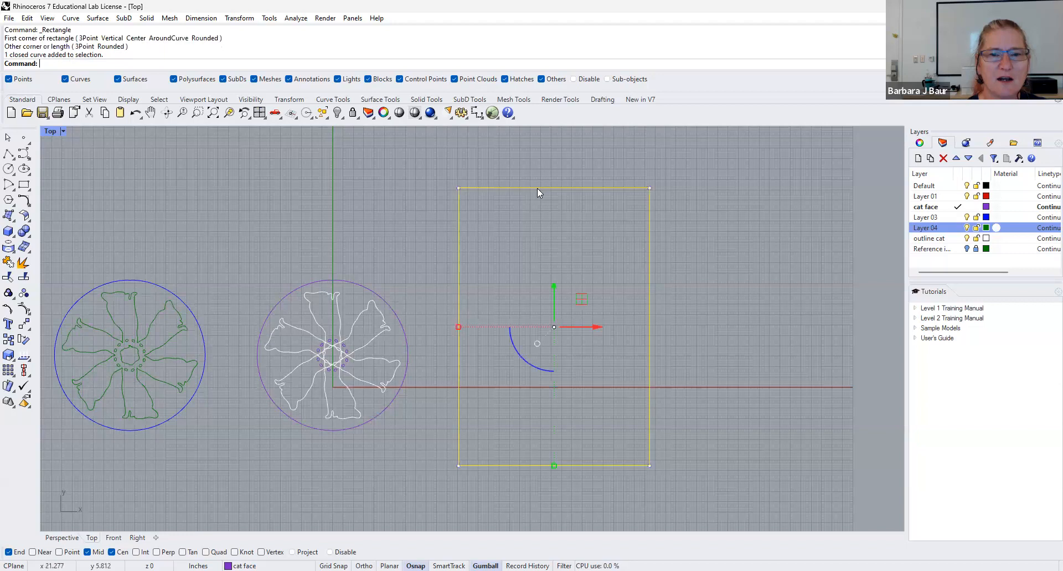
{"action": "type", "text": "Off"}
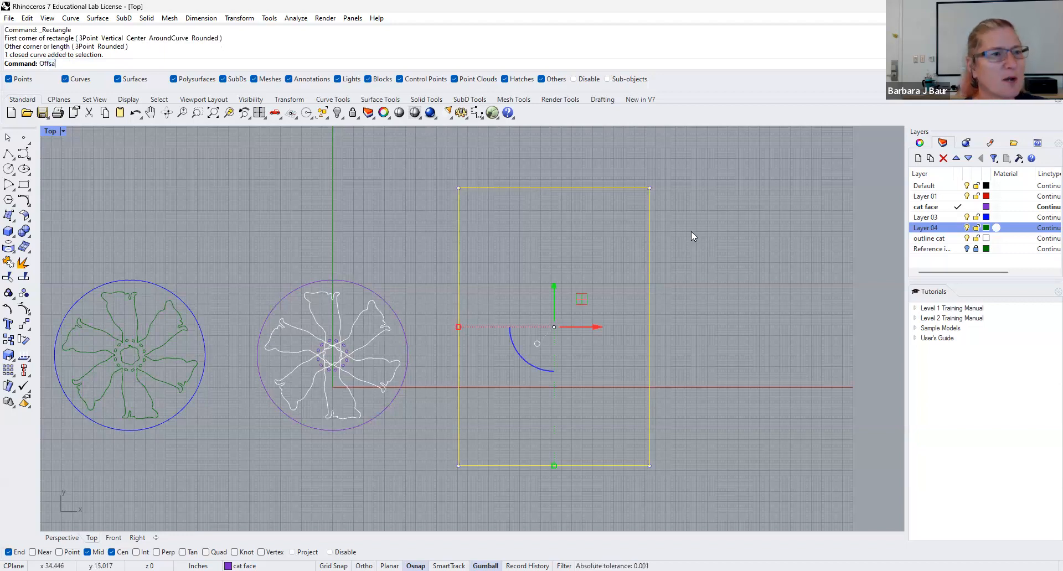
{"action": "type", "text": "sa"}
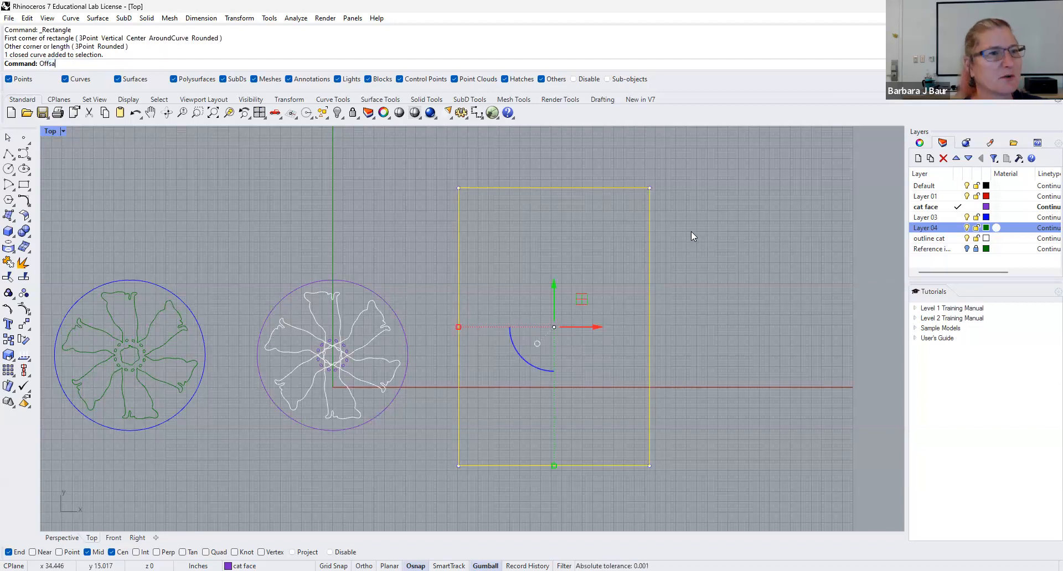
{"action": "key", "text": "BackSpace"}
{"action": "type", "text": "set"}
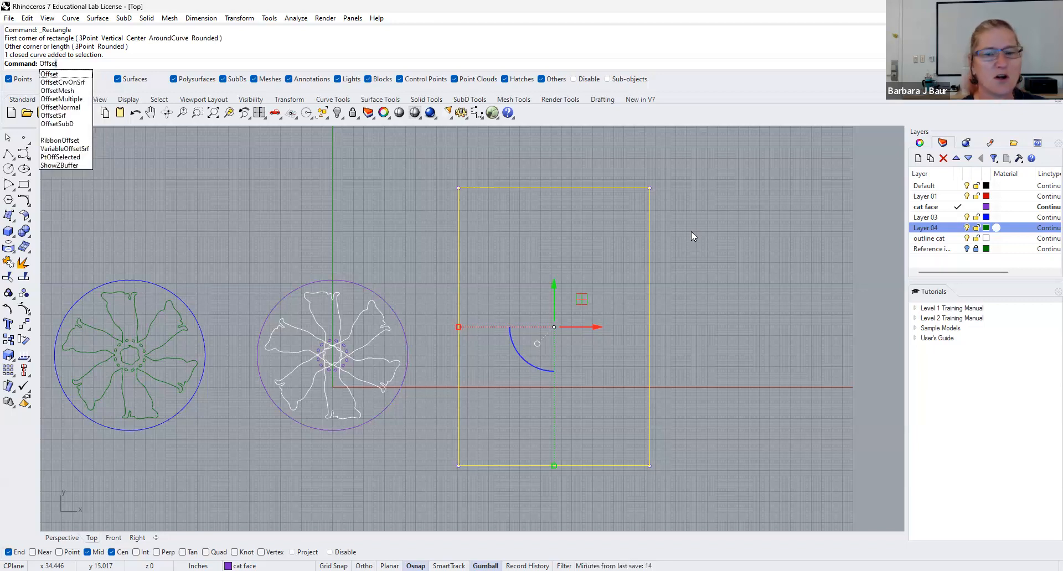
{"action": "key", "text": "Return"}
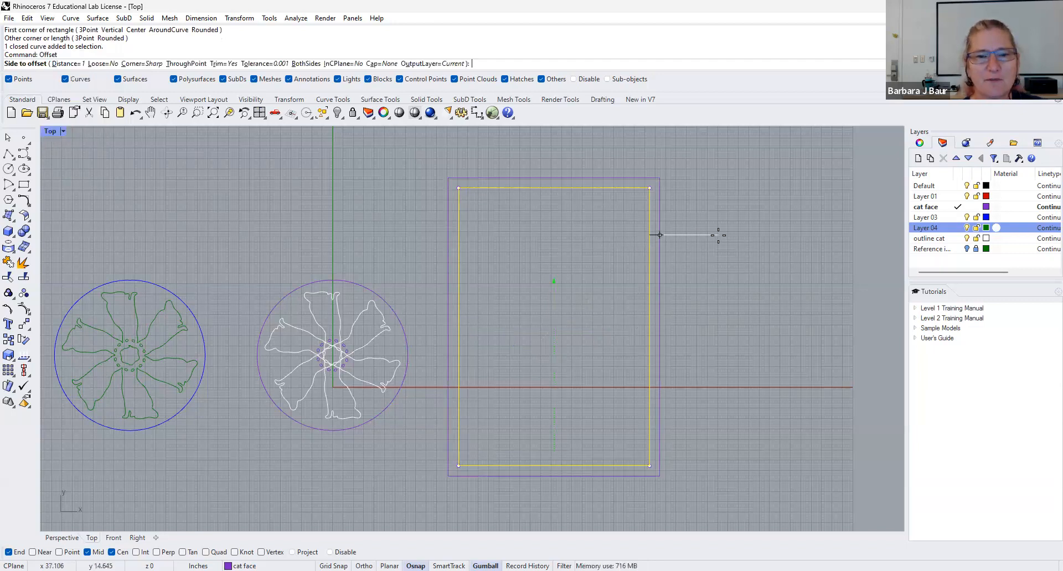
{"action": "left_click", "coordinate": [636, 262]}
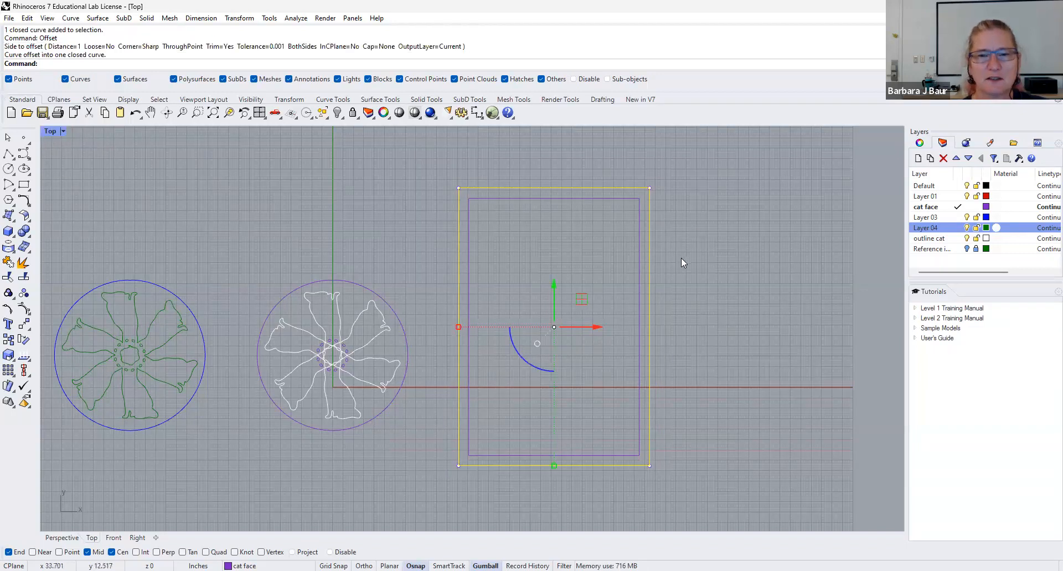
{"action": "scroll", "coordinate": [586, 260], "scroll_direction": "up", "scroll_amount": 6}
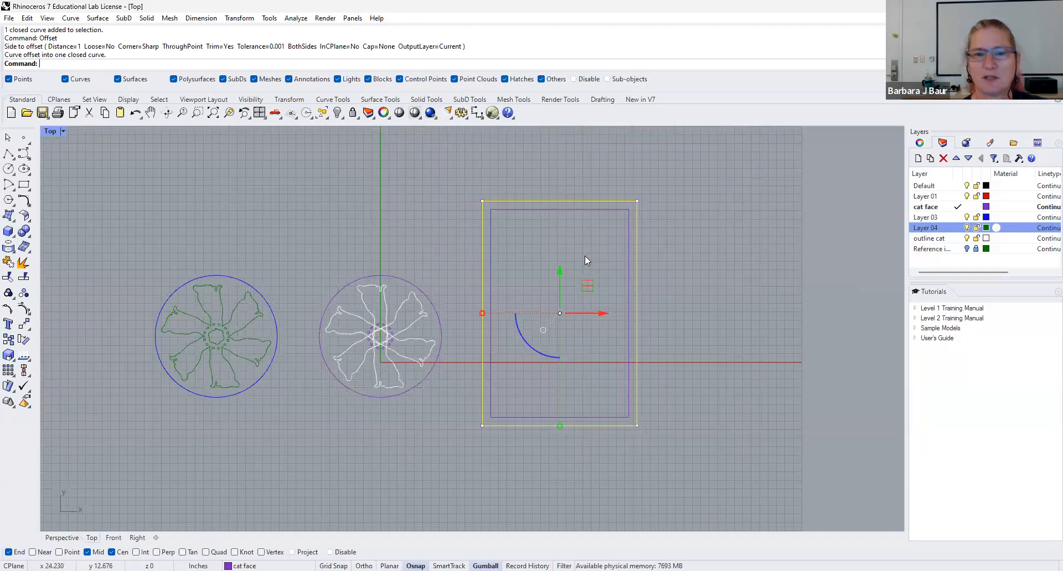
{"action": "scroll", "coordinate": [584, 255], "scroll_direction": "down", "scroll_amount": 5}
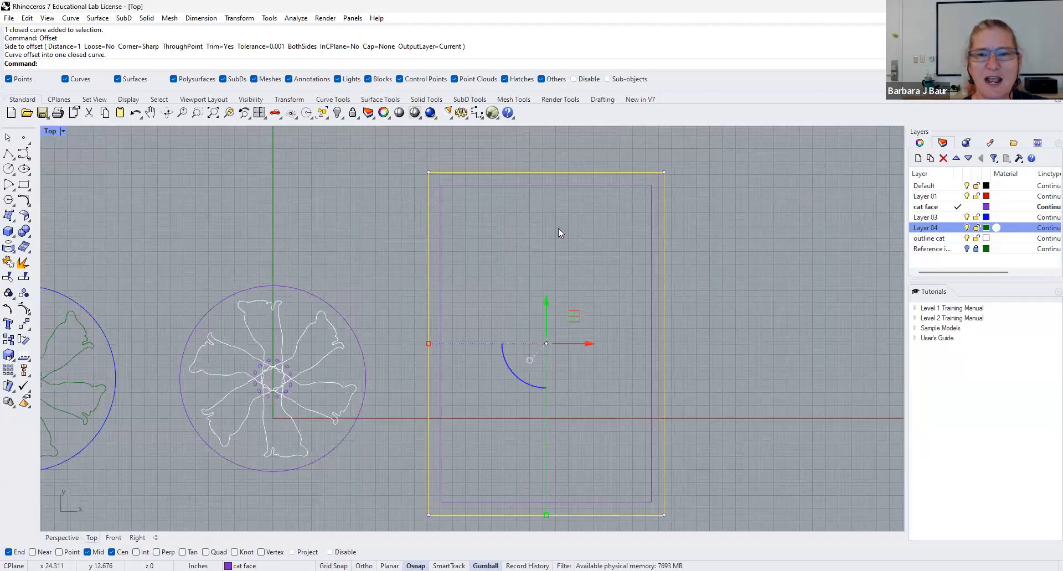
{"action": "key", "text": "Escape"}
Change both the tall rectangle and its inner offset to Layer 01.
{"action": "right_click_drag", "start_coordinate": [558, 228], "coordinate": [545, 169]}
{"action": "scroll", "coordinate": [558, 228], "scroll_direction": "down", "scroll_amount": 2}
{"action": "scroll", "coordinate": [558, 228], "scroll_direction": "up", "scroll_amount": 2}
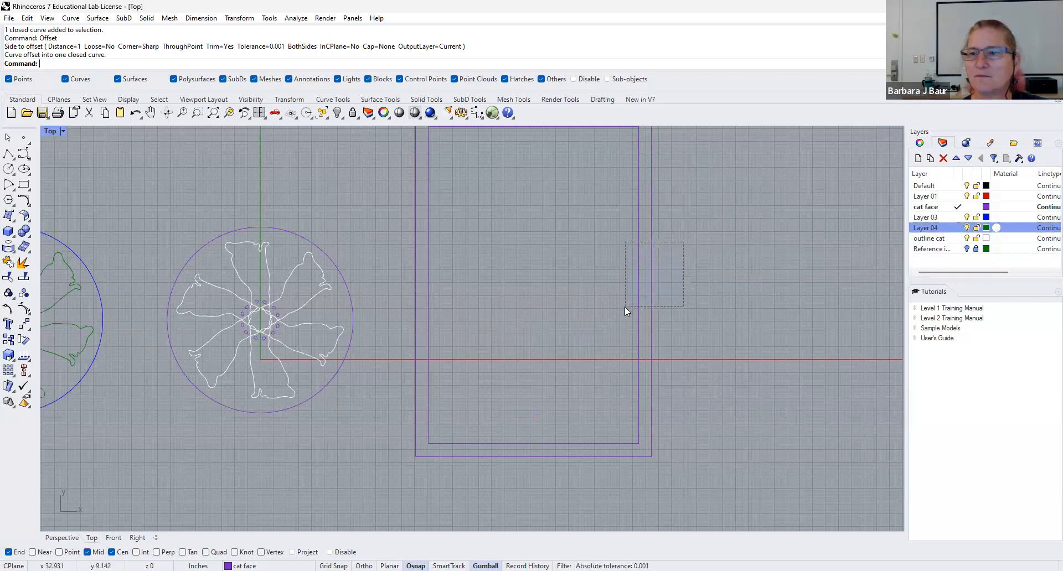
{"action": "left_click_drag", "start_coordinate": [625, 308], "coordinate": [625, 308]}
{"action": "left_click", "coordinate": [927, 196]}
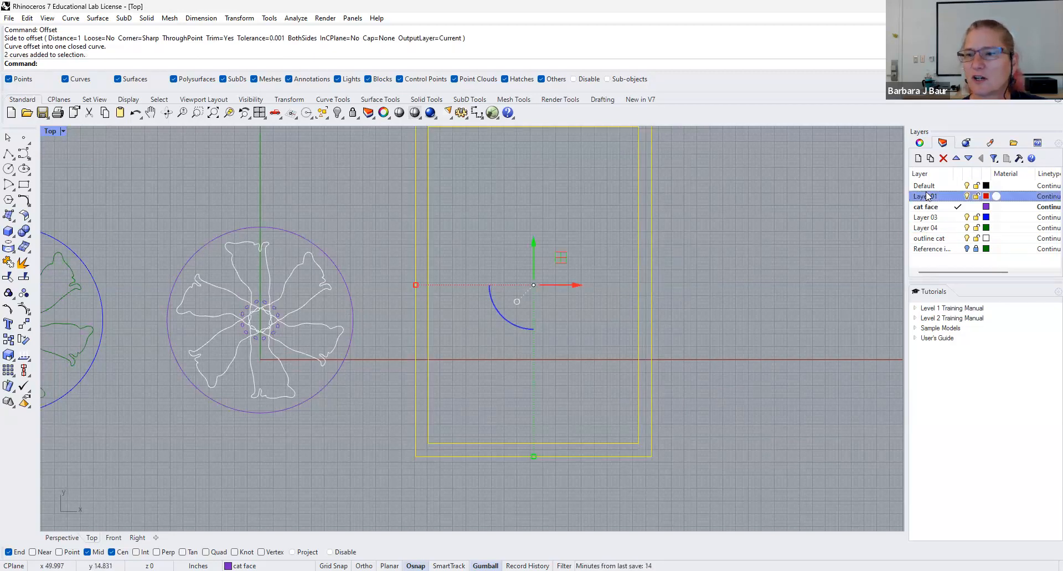
{"action": "right_click", "coordinate": [928, 195]}
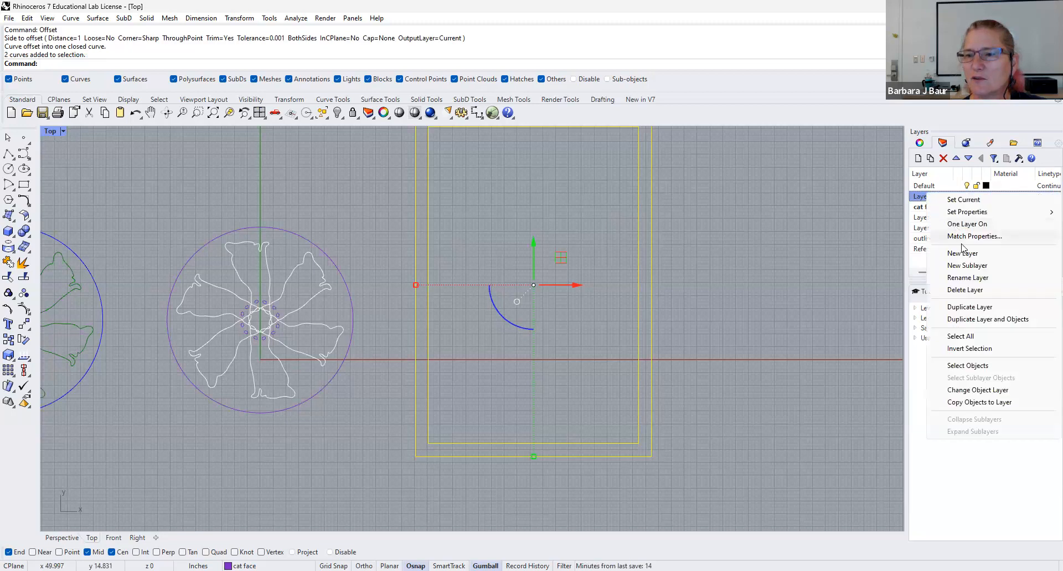
{"action": "left_click", "coordinate": [1003, 391]}
{"action": "left_click", "coordinate": [743, 257]}
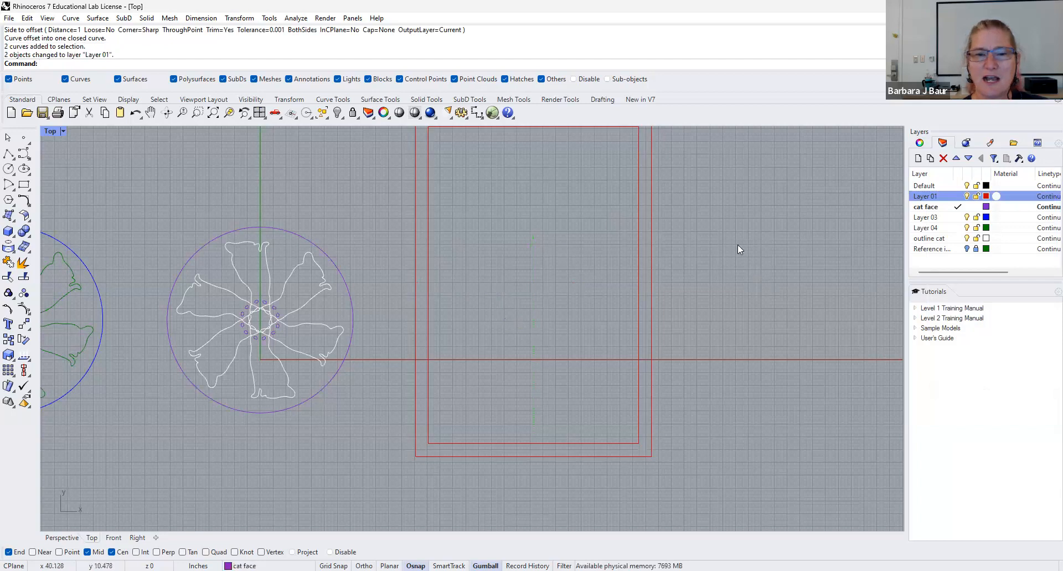
Make Layer 01 current and hide the cat face, Layer 03, Layer 04 and outline cat layers.
{"action": "left_click", "coordinate": [958, 197]}
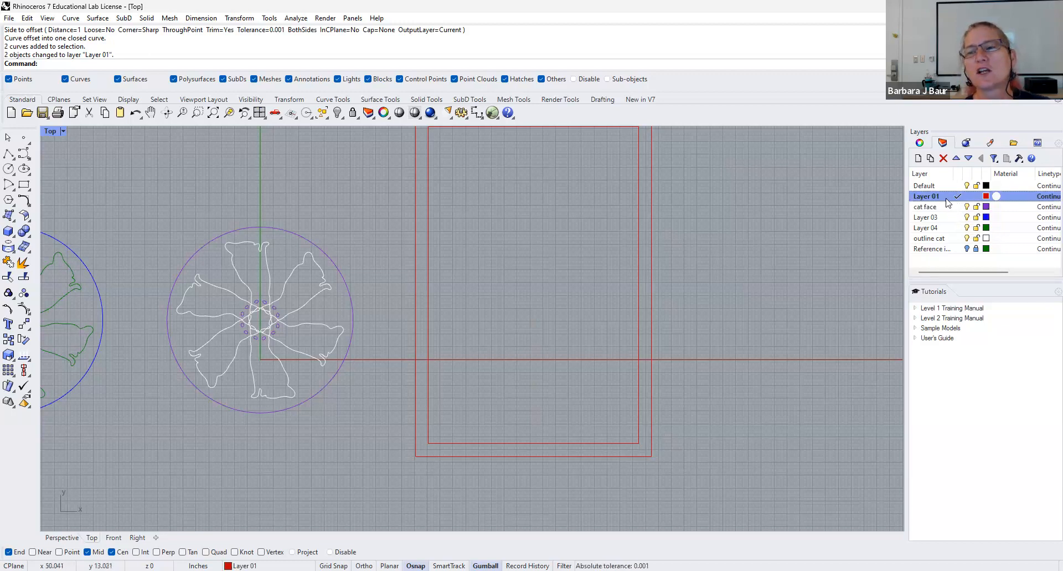
{"action": "left_click", "coordinate": [967, 207]}
{"action": "left_click", "coordinate": [966, 217]}
{"action": "left_click", "coordinate": [967, 228]}
{"action": "left_click", "coordinate": [968, 239]}
{"action": "left_click", "coordinate": [967, 238]}
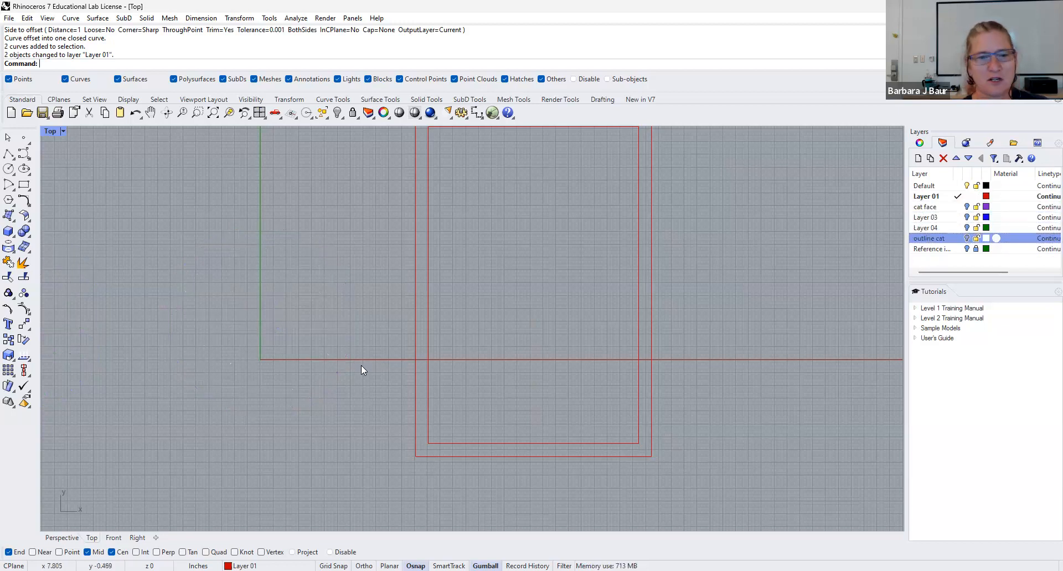
Draw a narrow upright rectangle crossing the frame's upper edge and a wider rectangle crossing its left edge.
{"action": "scroll", "coordinate": [429, 353], "scroll_direction": "down", "scroll_amount": 2}
{"action": "right_click_drag", "start_coordinate": [497, 328], "coordinate": [339, 353]}
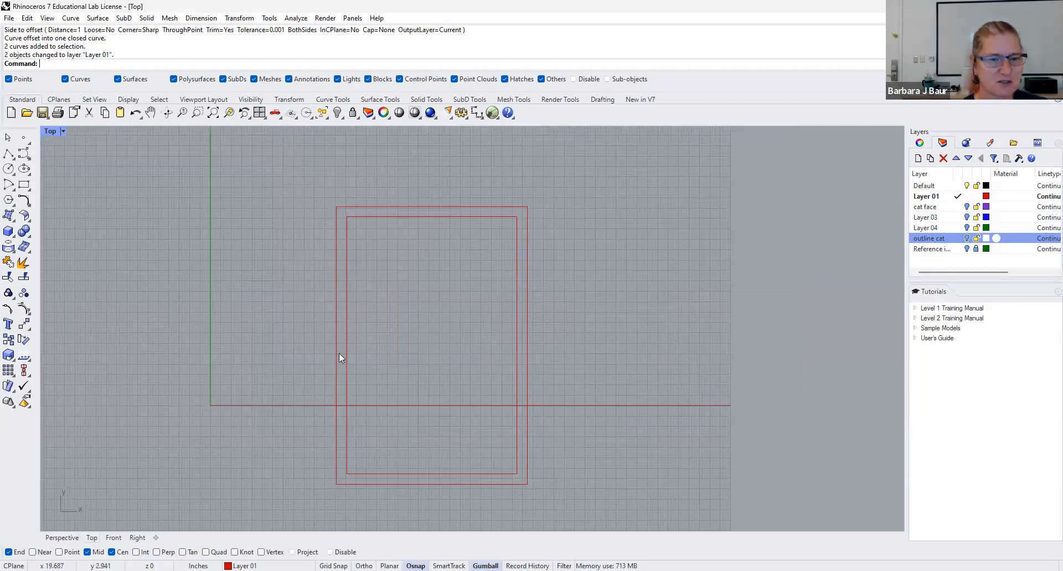
{"action": "left_click", "coordinate": [24, 185]}
{"action": "left_click", "coordinate": [319, 174]}
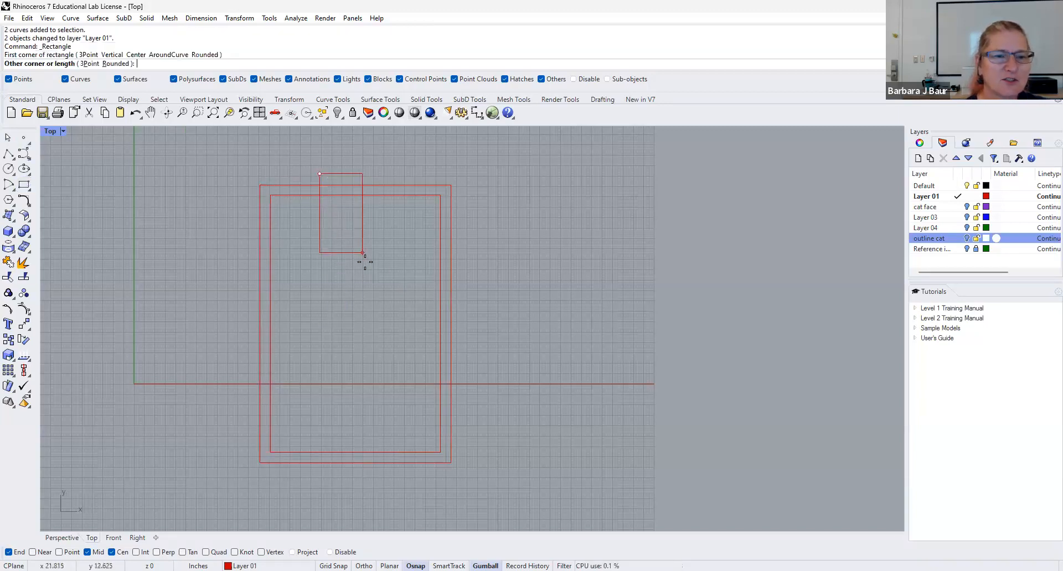
{"action": "left_click", "coordinate": [385, 292]}
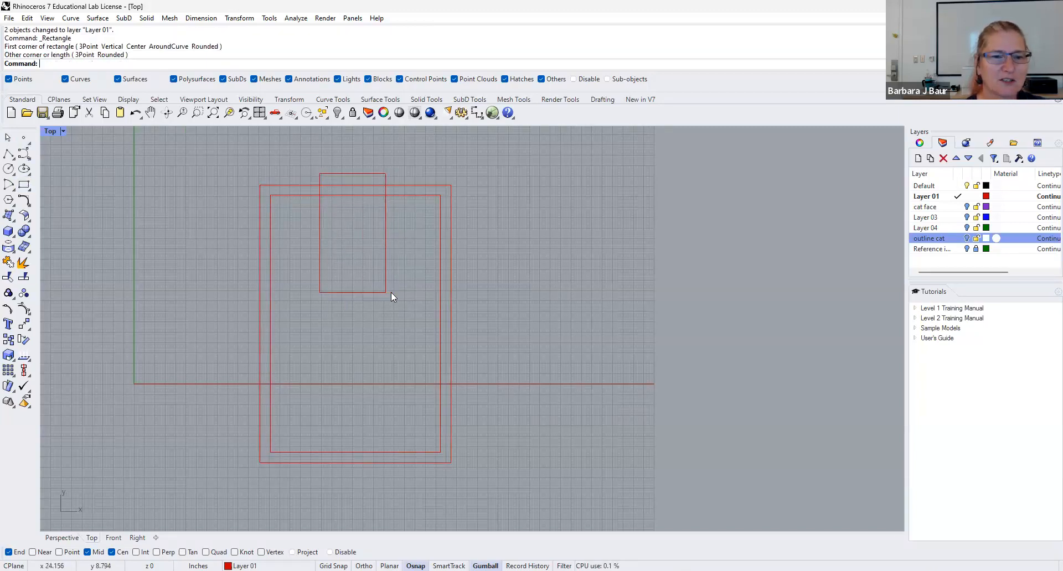
{"action": "right_click", "coordinate": [179, 294]}
{"action": "left_click", "coordinate": [227, 271]}
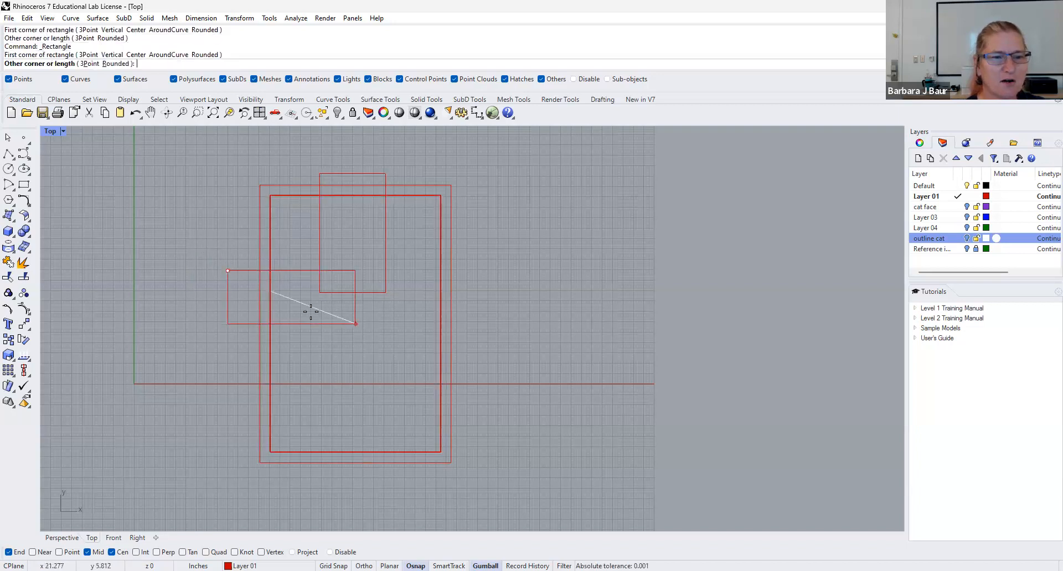
{"action": "left_click", "coordinate": [347, 371]}
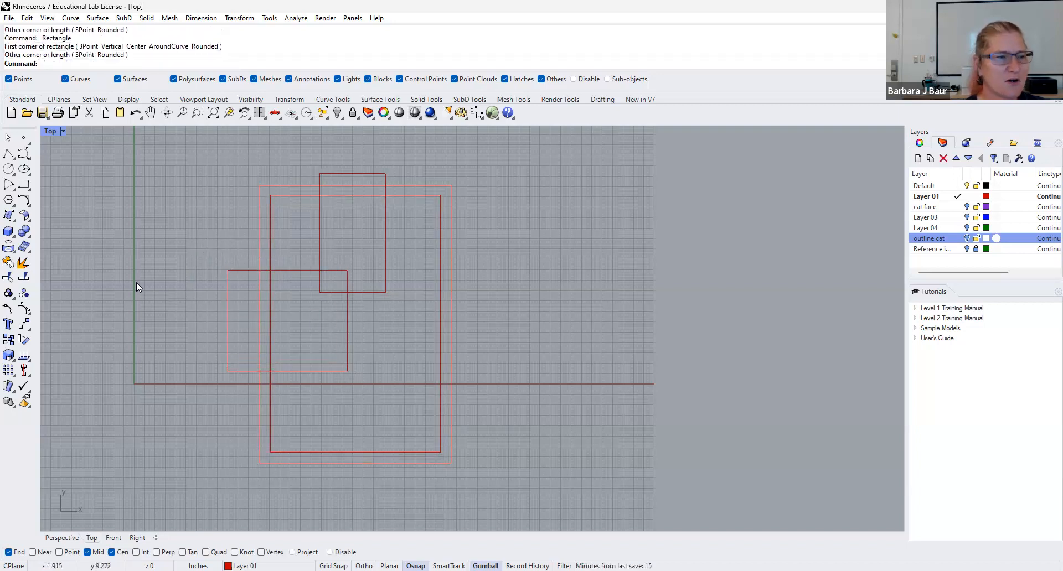
Draw a circle about 17.2 inches in diameter crossing the frame's right side and a smaller overlapping one crossing its lower edge.
{"action": "left_click", "coordinate": [8, 168]}
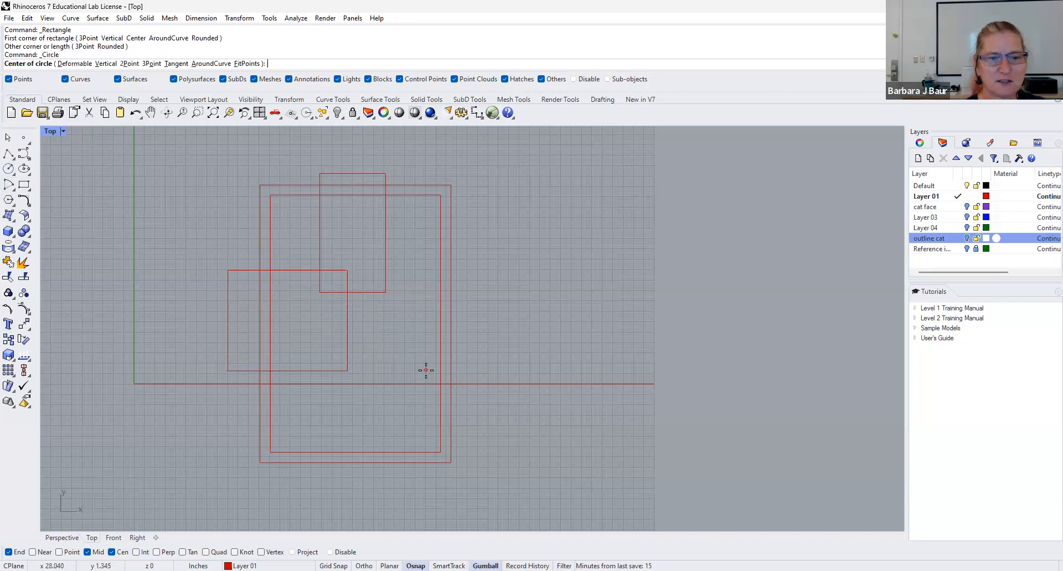
{"action": "left_click", "coordinate": [386, 341]}
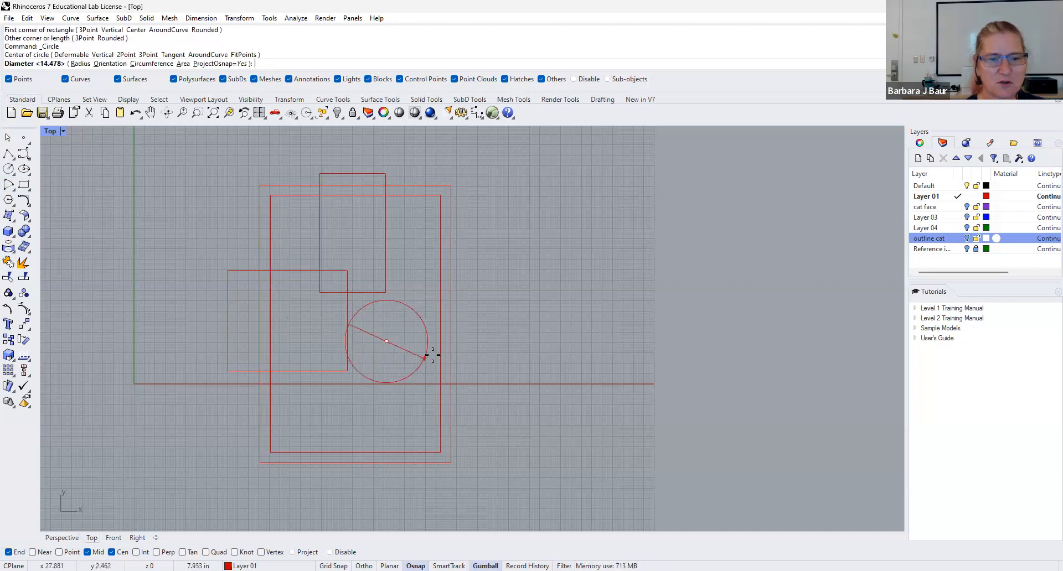
{"action": "left_click", "coordinate": [472, 364]}
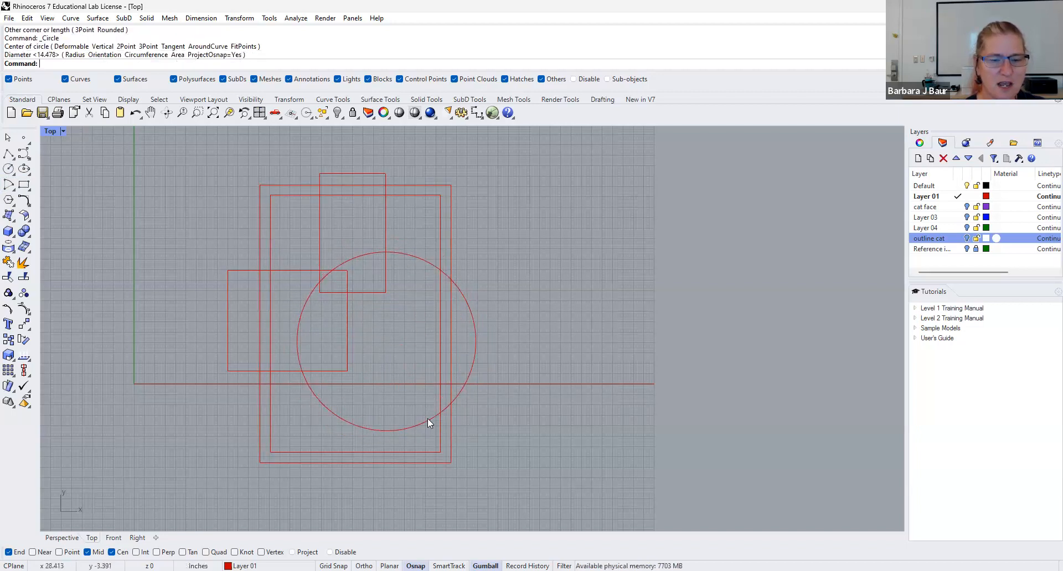
{"action": "key", "text": "Return"}
{"action": "left_click", "coordinate": [383, 402]}
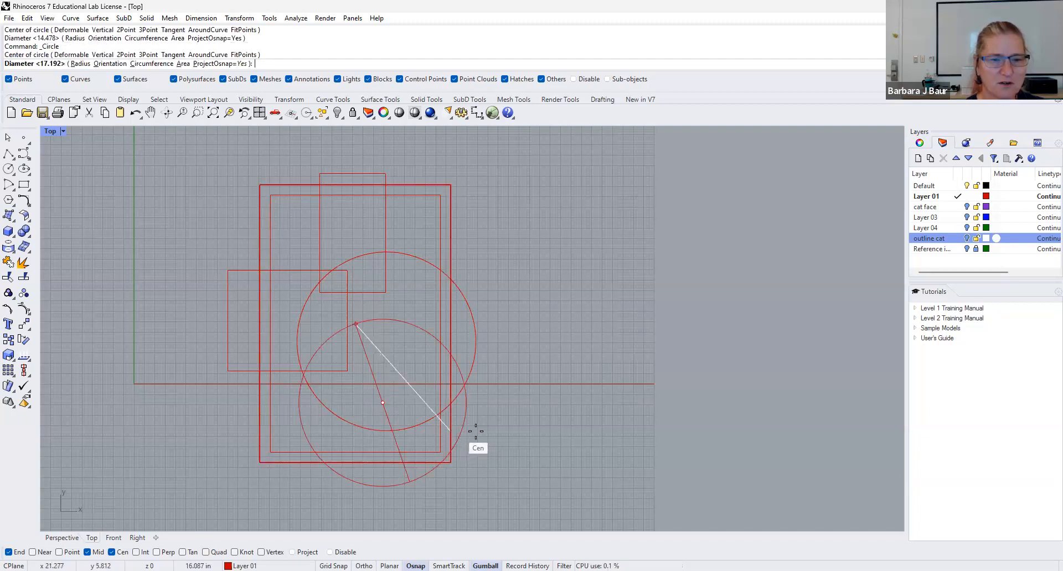
{"action": "left_click", "coordinate": [441, 453]}
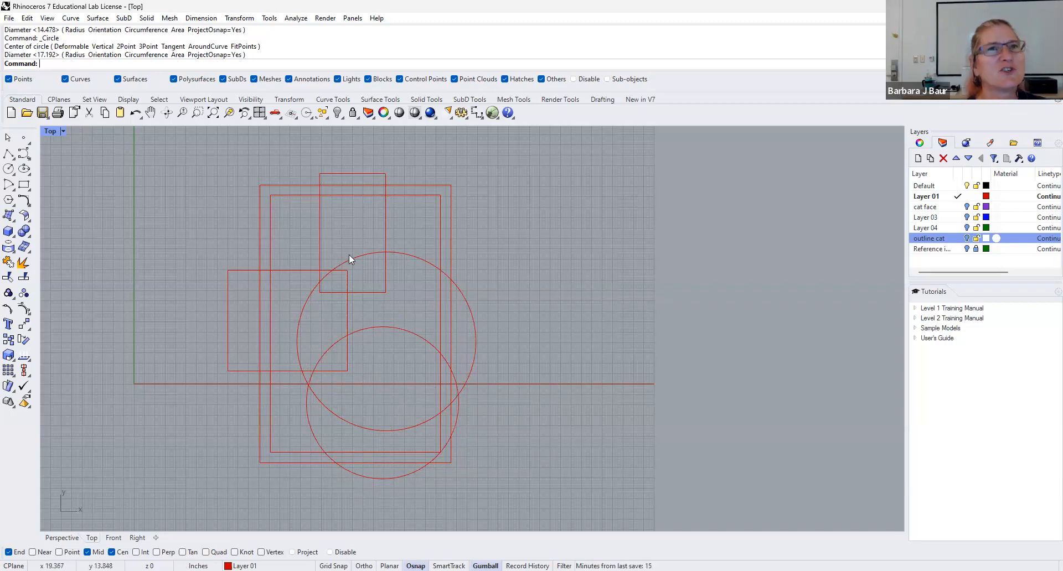
Offset the narrow upright rectangle to both sides by 0.25 inch with sharp corners.
{"action": "left_click", "coordinate": [320, 242]}
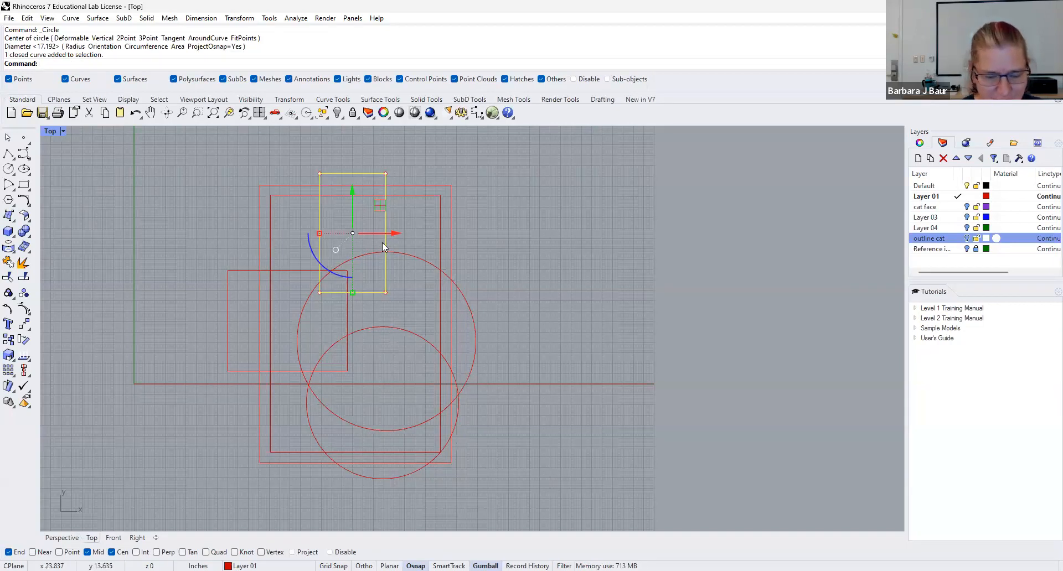
{"action": "type", "text": "Offset"}
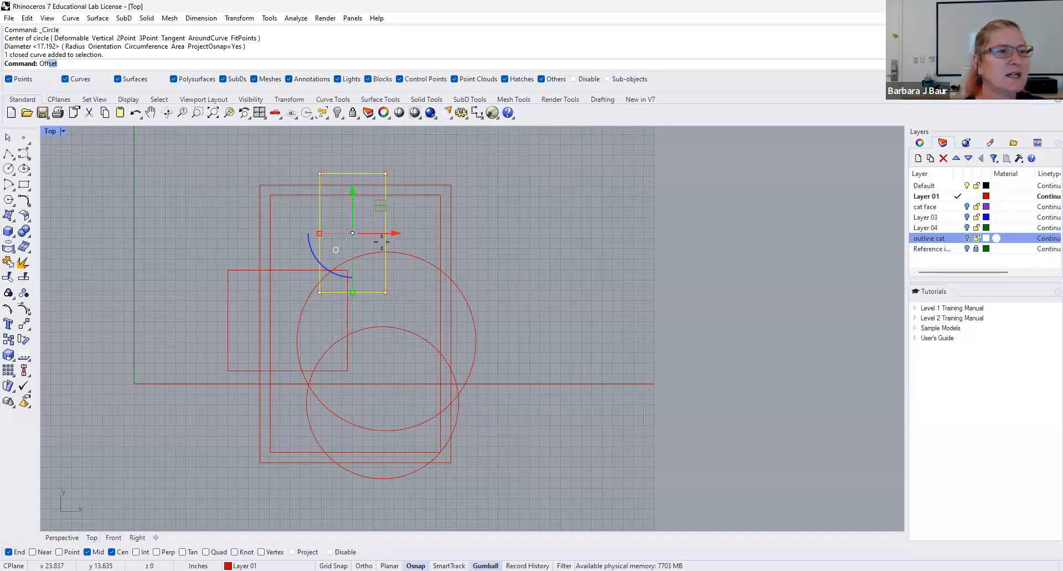
{"action": "key", "text": "Return"}
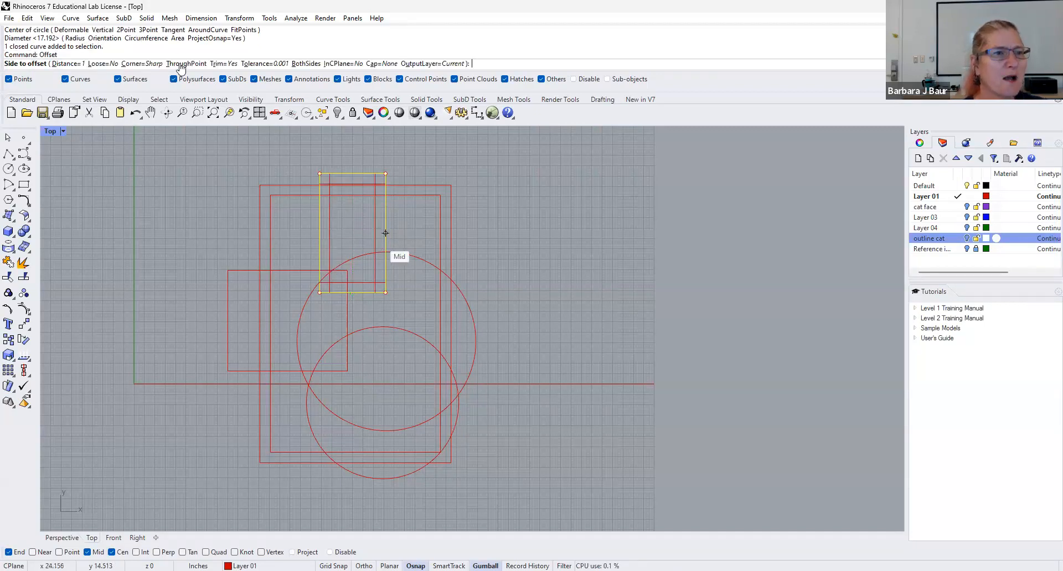
{"action": "left_click", "coordinate": [307, 64]}
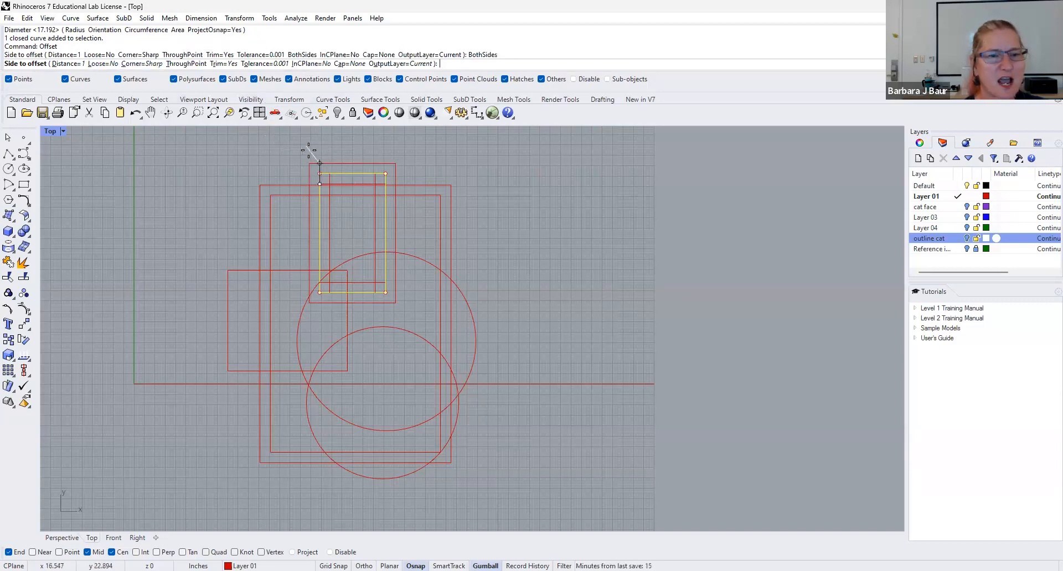
{"action": "type", "text": ".25"}
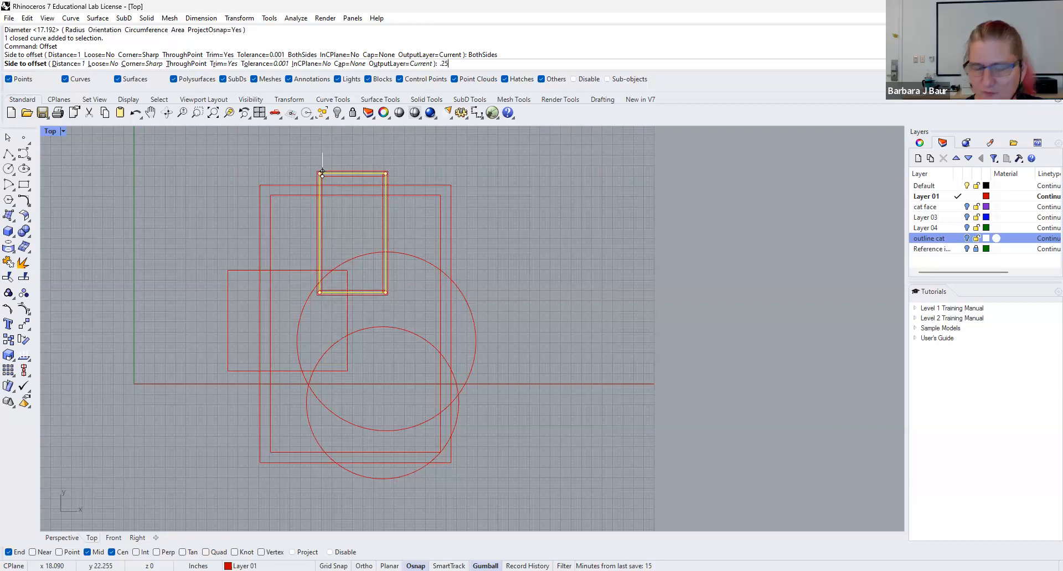
{"action": "key", "text": "Return"}
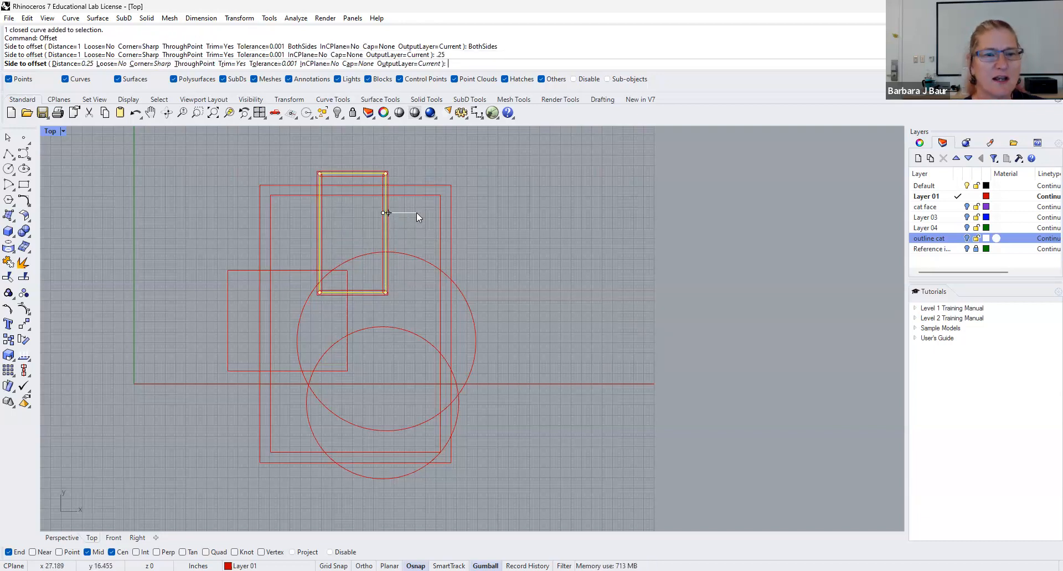
{"action": "left_click", "coordinate": [409, 243]}
{"action": "key", "text": "Escape"}
{"action": "scroll", "coordinate": [408, 244], "scroll_direction": "up", "scroll_amount": 2}
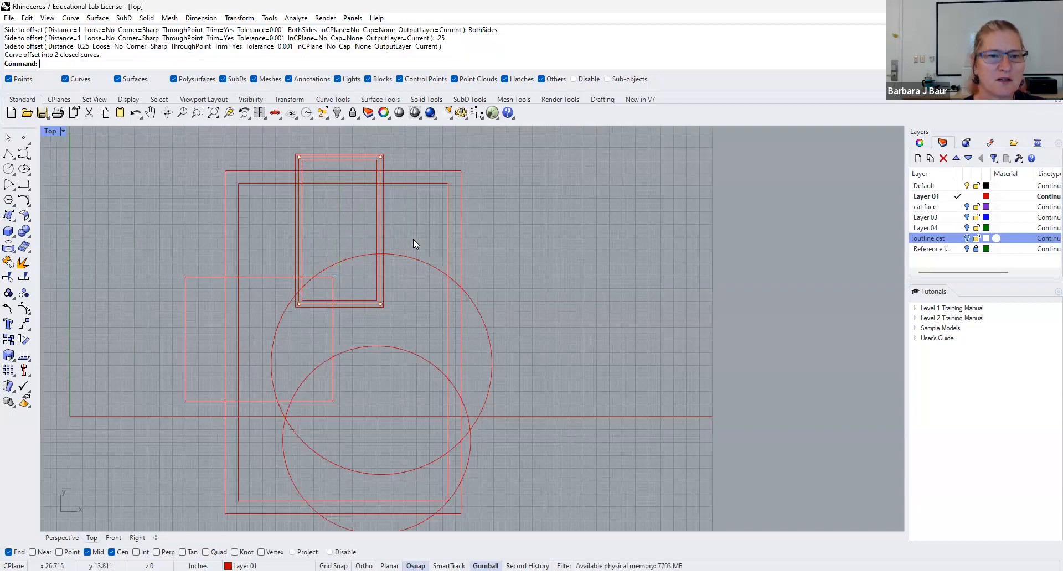
Offset the larger circle to both sides at a distance of 0.25 inch.
{"action": "scroll", "coordinate": [391, 293], "scroll_direction": "up", "scroll_amount": 2}
{"action": "left_click", "coordinate": [434, 258]}
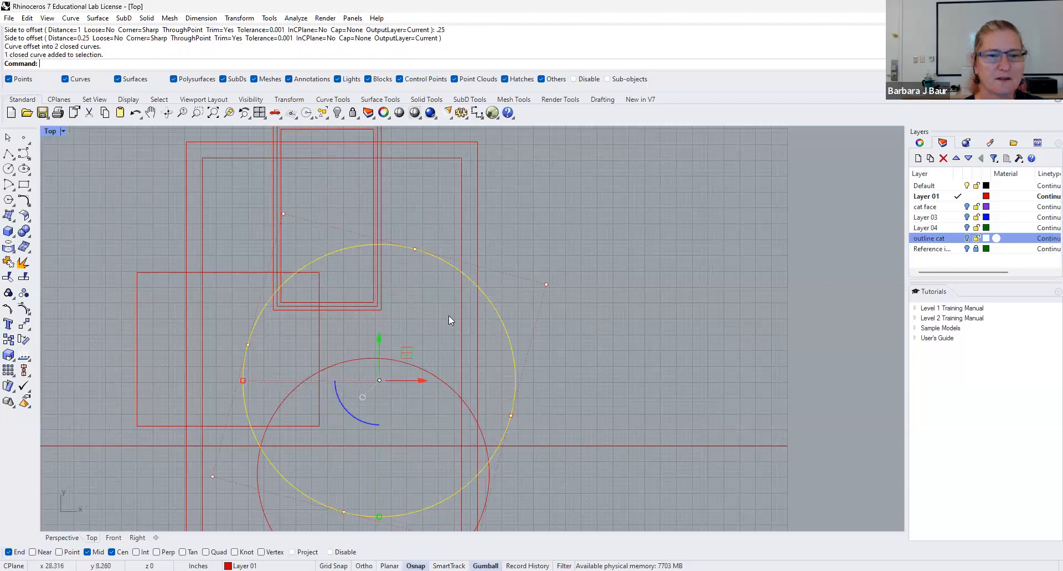
{"action": "key", "text": "Return"}
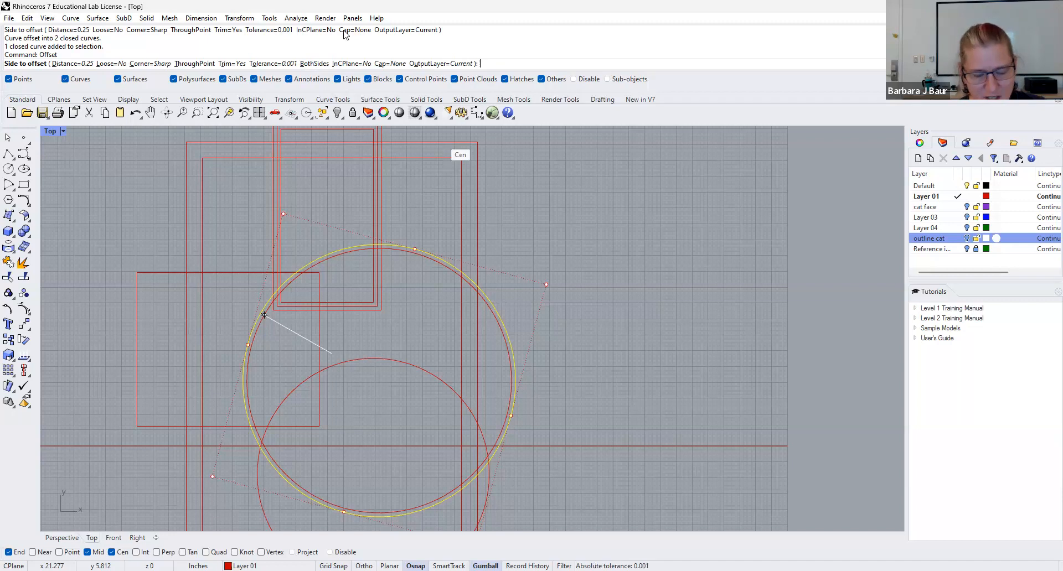
{"action": "key", "text": "Return"}
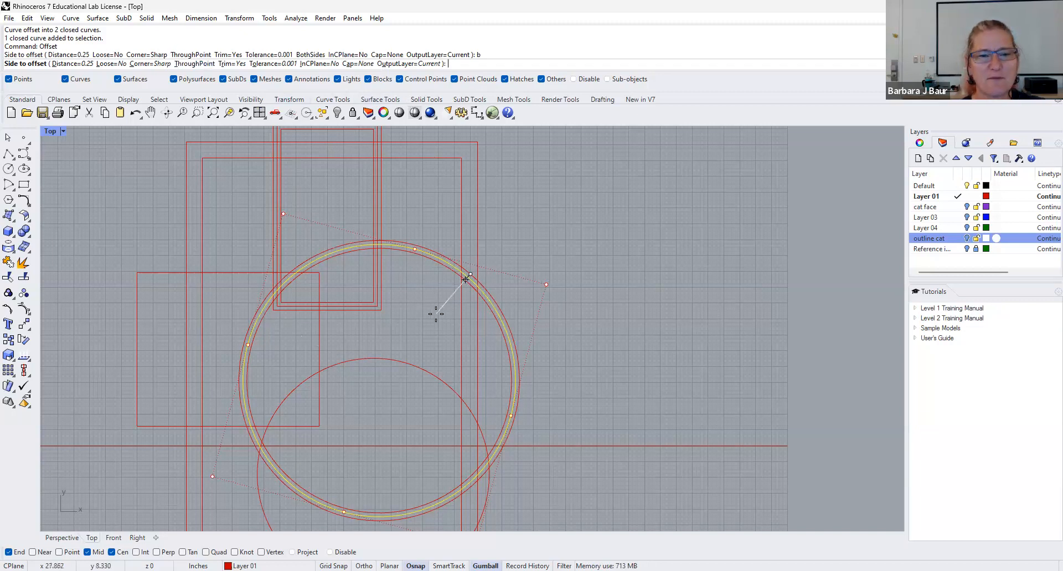
{"action": "left_click", "coordinate": [436, 314]}
{"action": "scroll", "coordinate": [433, 319], "scroll_direction": "down", "scroll_amount": 2}
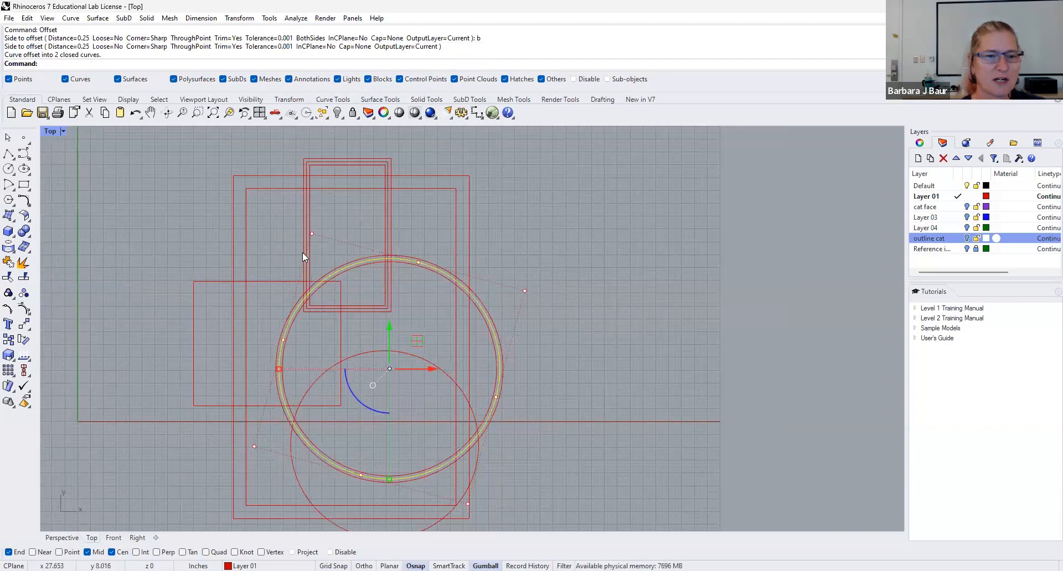
Offset the wider rectangle crossing the frame's left edge to both sides at a distance of 0.25 inch.
{"action": "scroll", "coordinate": [302, 252], "scroll_direction": "down", "scroll_amount": 1}
{"action": "key", "text": "Escape"}
{"action": "key", "text": "Return"}
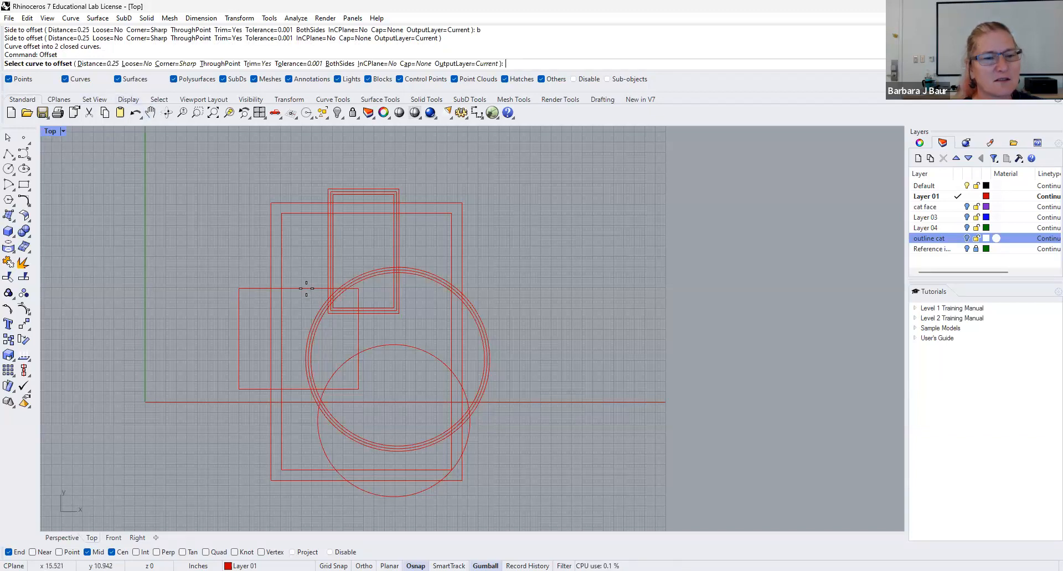
{"action": "left_click", "coordinate": [305, 289]}
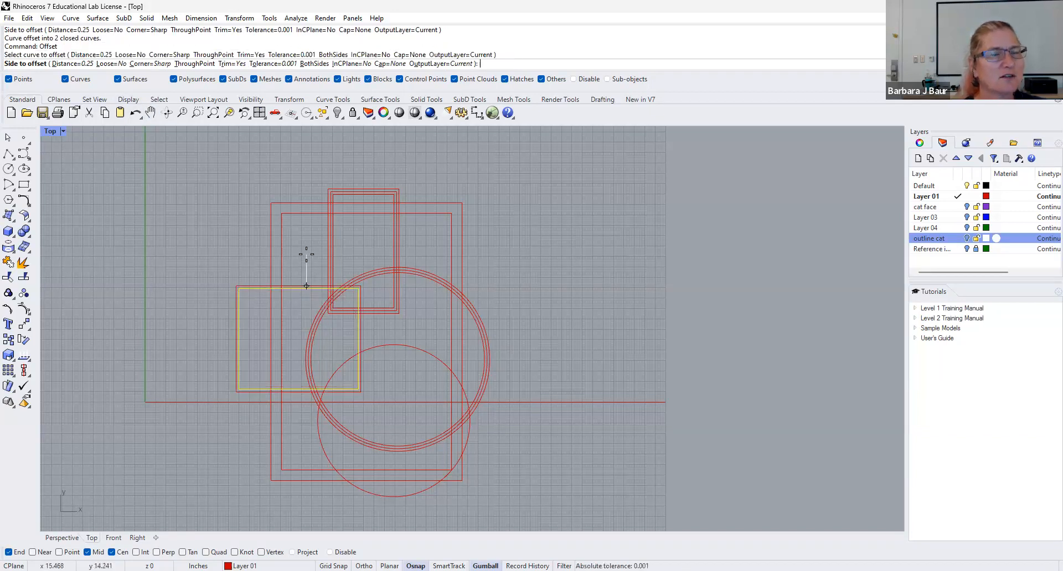
{"action": "type", "text": "b"}
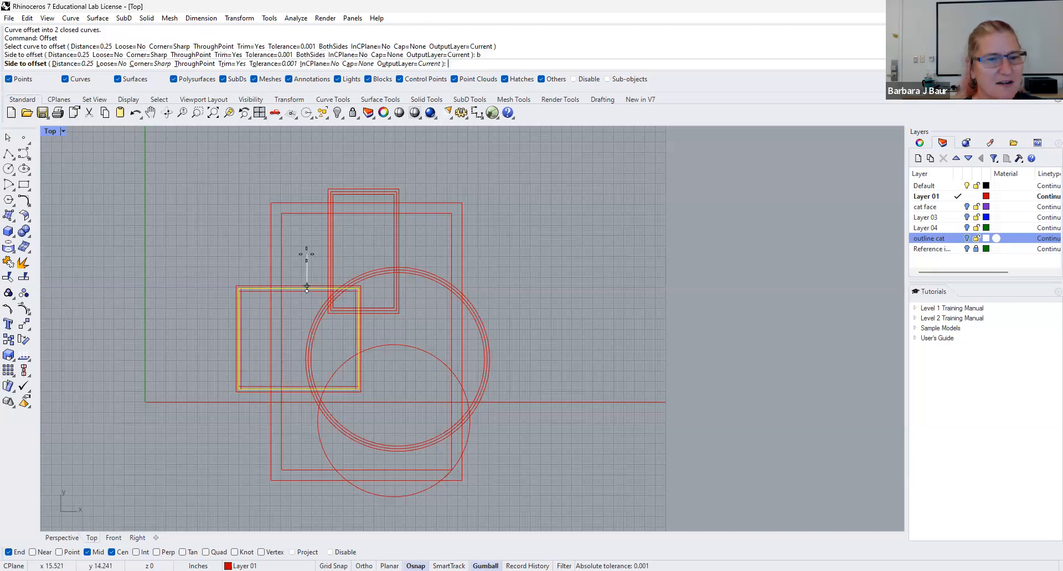
{"action": "key", "text": "Return"}
Offset the smaller circle crossing the frame's lower edge to both sides by 0.25 inch.
{"action": "left_click", "coordinate": [407, 347]}
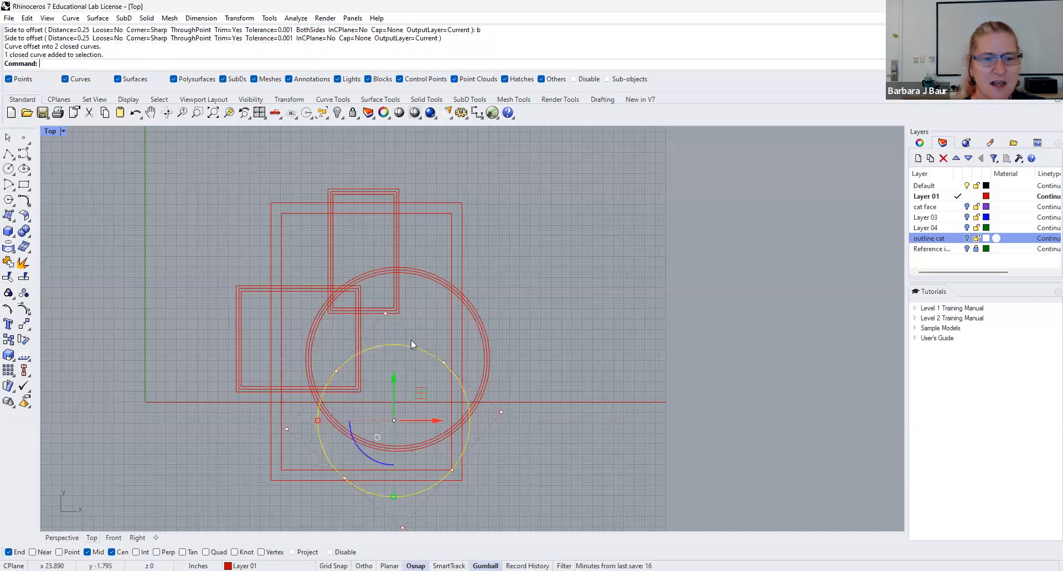
{"action": "key", "text": "Return"}
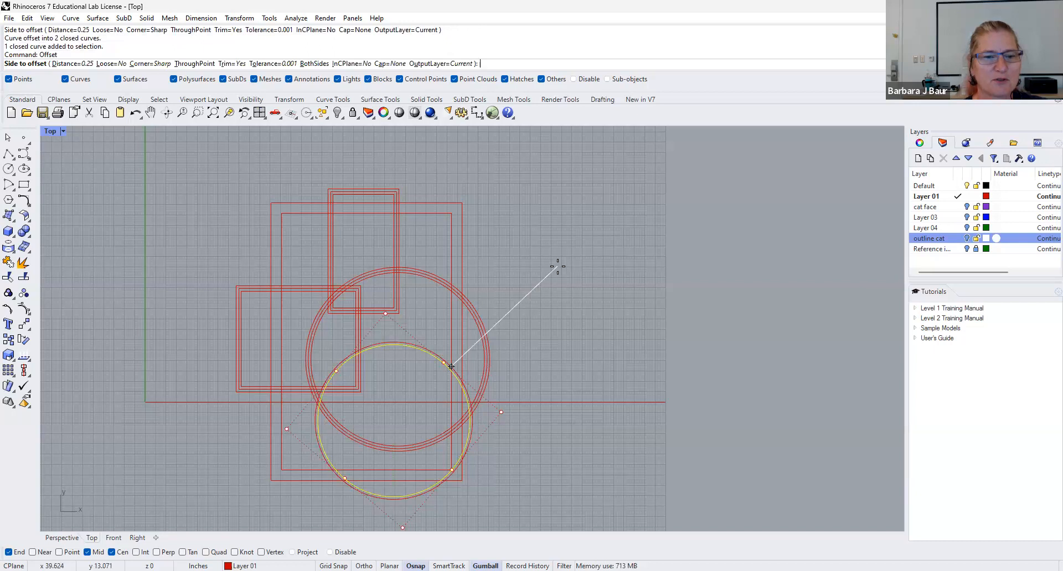
{"action": "type", "text": "b"}
{"action": "key", "text": "Return"}
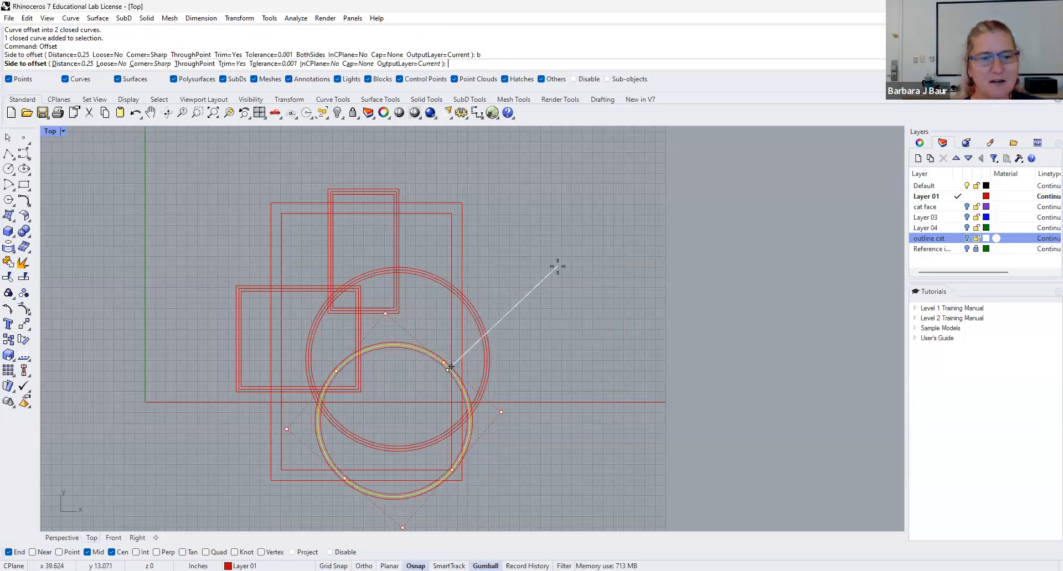
{"action": "left_click", "coordinate": [557, 265]}
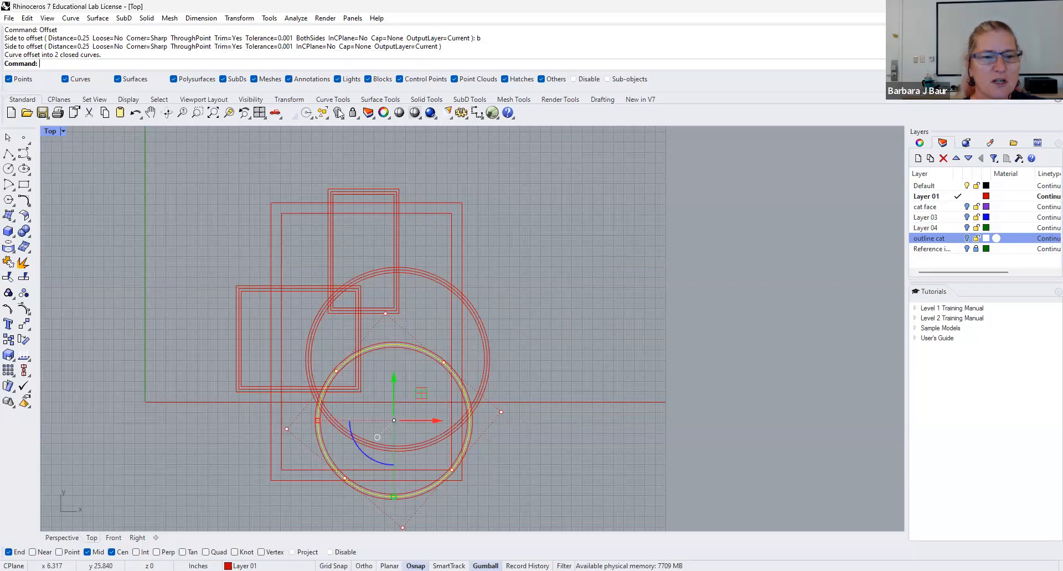
Run CurveBoolean on all the frame, rectangle and circle curves, keeping the narrow rectangle's regions above and inside the larger circle's band.
{"action": "scroll", "coordinate": [407, 266], "scroll_direction": "down", "scroll_amount": 1}
{"action": "scroll", "coordinate": [354, 198], "scroll_direction": "down", "scroll_amount": 1}
{"action": "left_click_drag", "start_coordinate": [258, 194], "coordinate": [514, 475]}
{"action": "type", "text": "urve"}
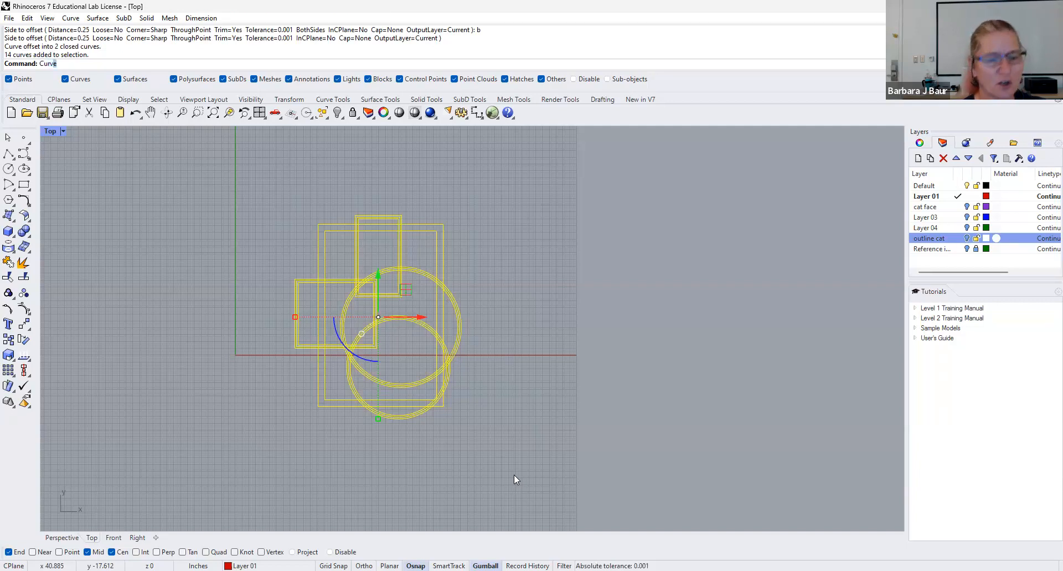
{"action": "type", "text": "Boolean"}
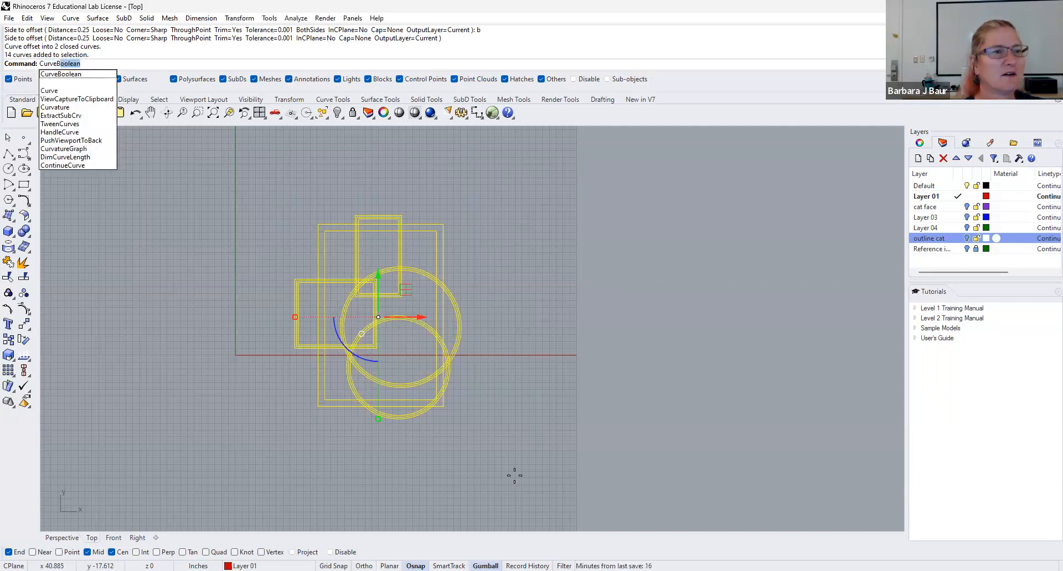
{"action": "key", "text": "Return"}
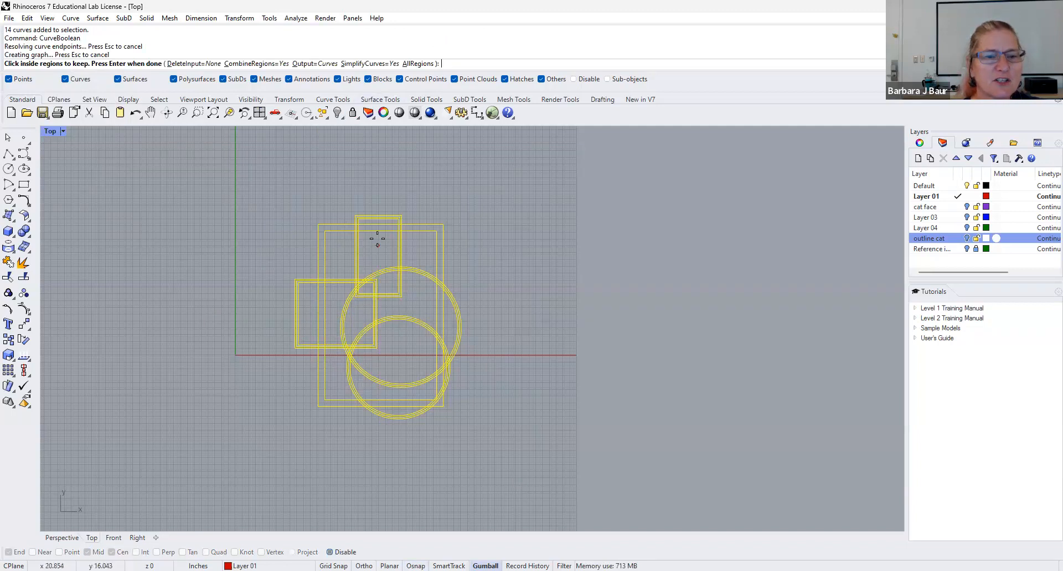
{"action": "scroll", "coordinate": [378, 238], "scroll_direction": "up", "scroll_amount": 2}
{"action": "left_click", "coordinate": [397, 264]}
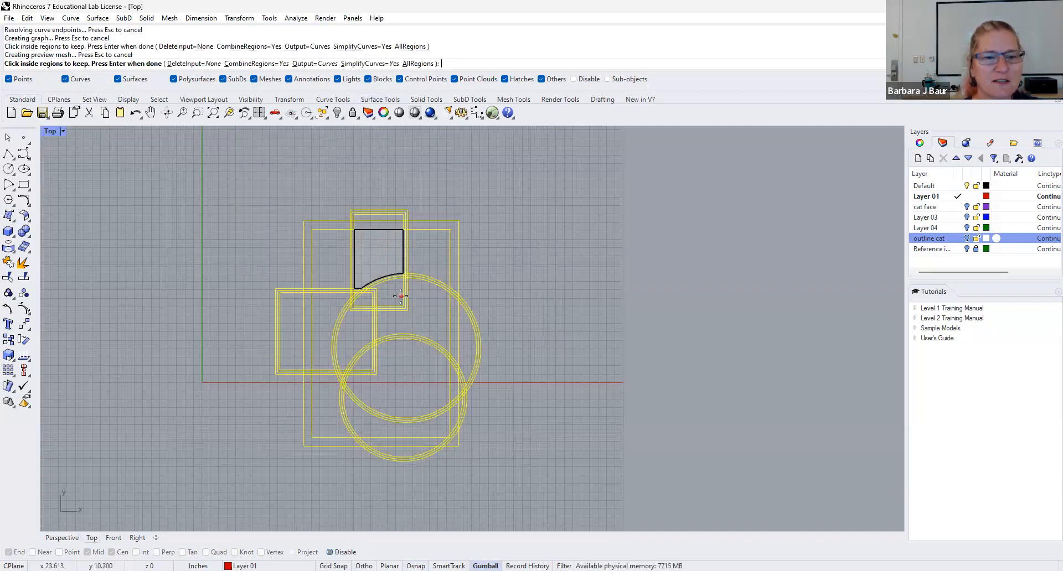
{"action": "left_click", "coordinate": [389, 294]}
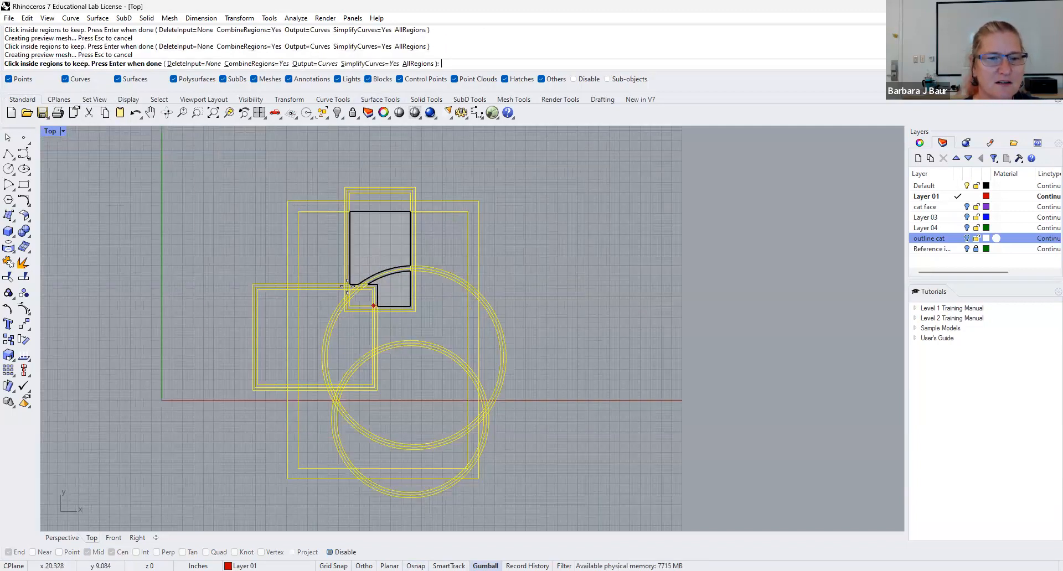
Add the small region where the two rectangles overlap inside the larger circle to the regions to keep.
{"action": "scroll", "coordinate": [372, 305], "scroll_direction": "up", "scroll_amount": 3}
{"action": "left_click", "coordinate": [356, 280]}
{"action": "left_click", "coordinate": [375, 267]}
{"action": "scroll", "coordinate": [316, 386], "scroll_direction": "down", "scroll_amount": 2}
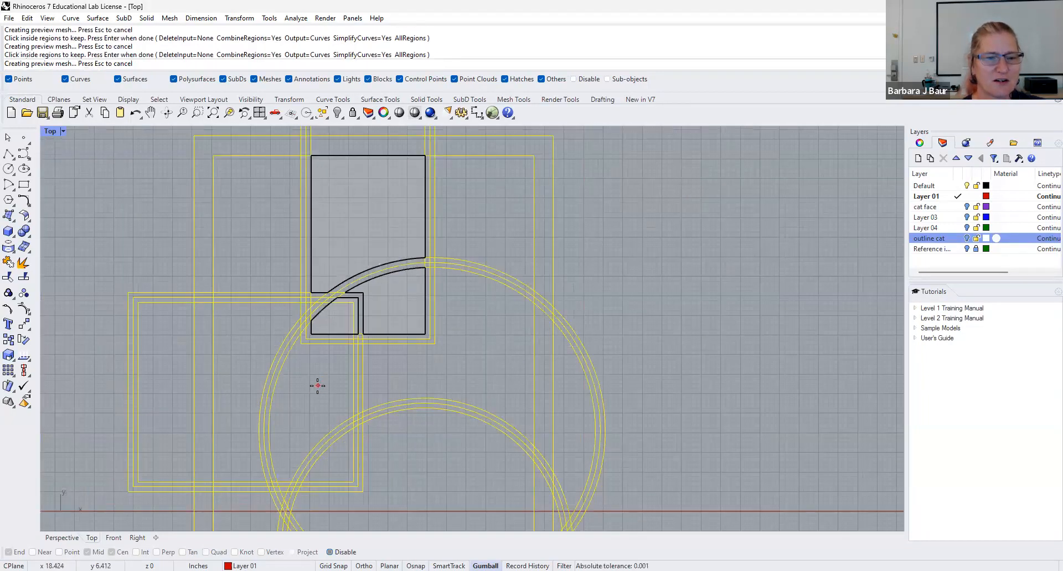
Keep the wider rectangle's regions on both sides of the larger circle's band and the frame's upper-left region.
{"action": "left_click", "coordinate": [317, 386]}
{"action": "left_click", "coordinate": [243, 344]}
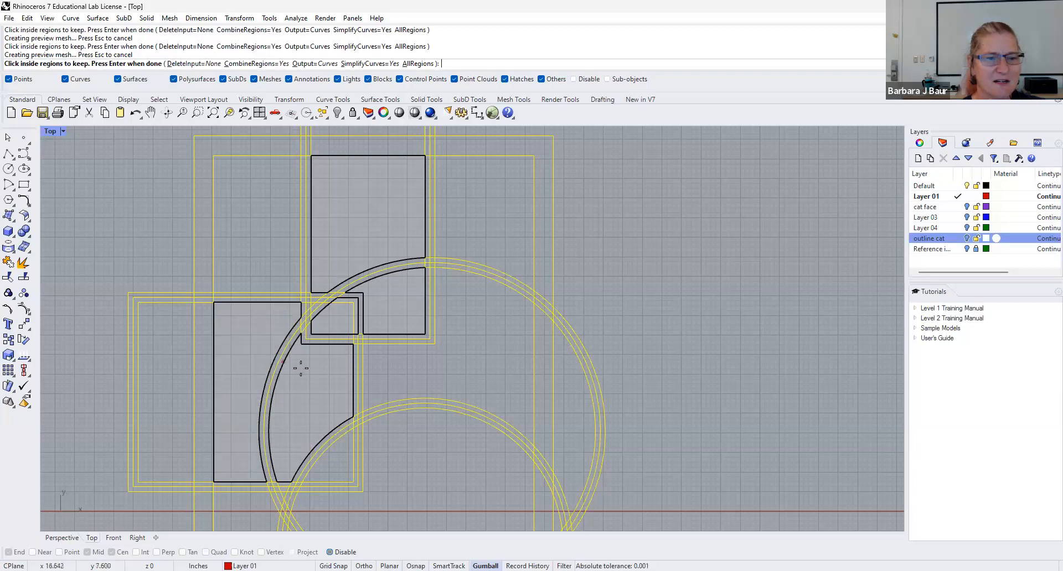
{"action": "scroll", "coordinate": [260, 304], "scroll_direction": "up", "scroll_amount": 4}
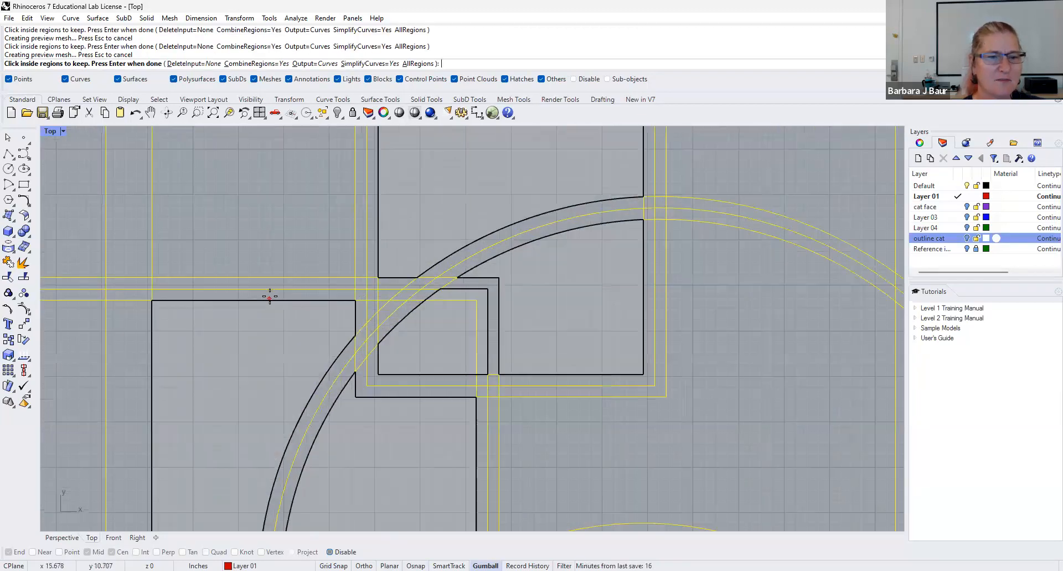
{"action": "left_click", "coordinate": [293, 213]}
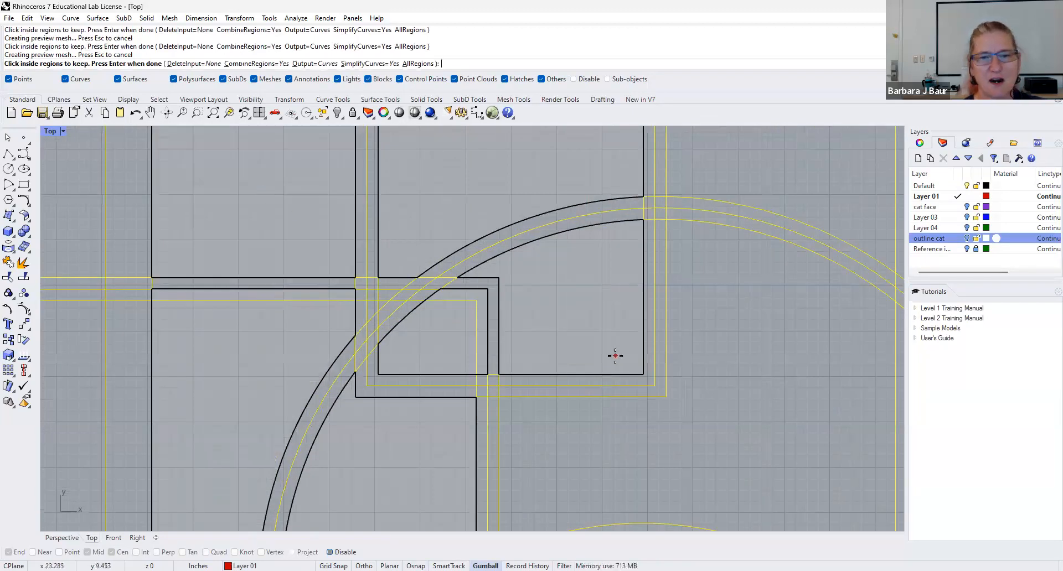
Keep the larger circle's region right of the rectangles and above the smaller circle, including its upper-right band within the frame.
{"action": "scroll", "coordinate": [615, 356], "scroll_direction": "down", "scroll_amount": 3}
{"action": "left_click", "coordinate": [693, 335]}
{"action": "left_click", "coordinate": [718, 289]}
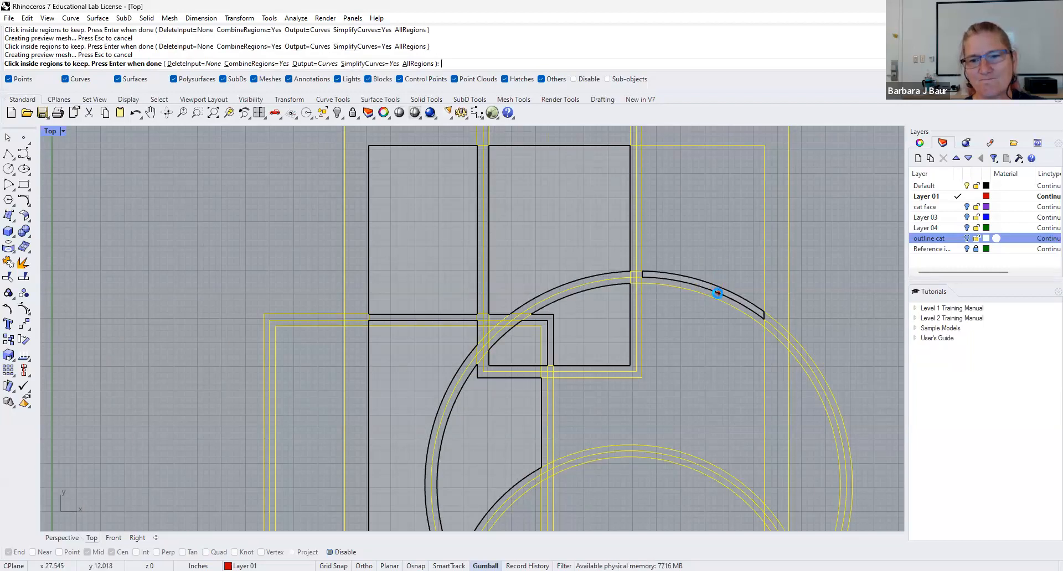
{"action": "left_click", "coordinate": [716, 320]}
{"action": "scroll", "coordinate": [716, 318], "scroll_direction": "down", "scroll_amount": 3}
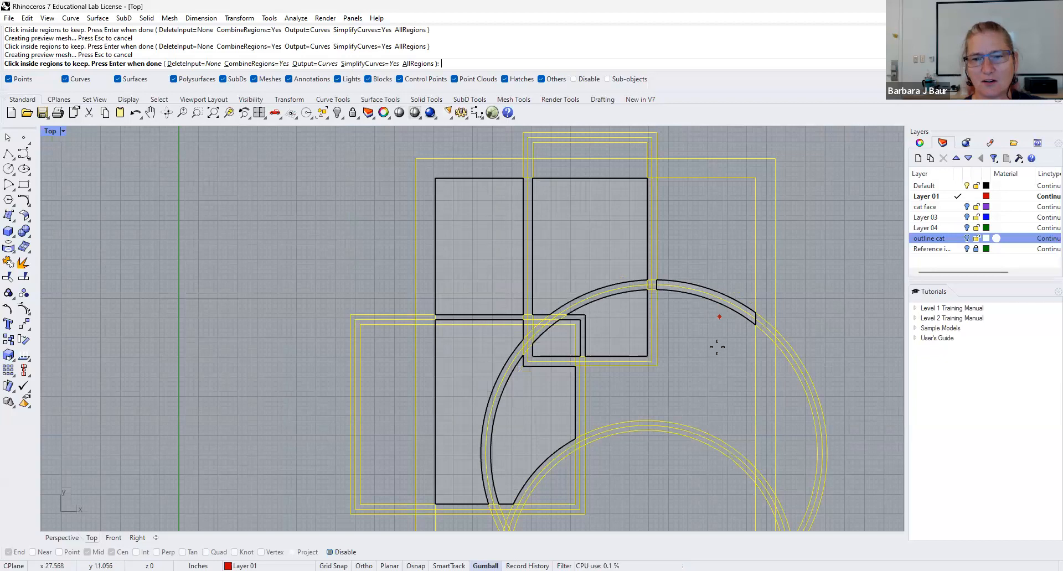
{"action": "right_click_drag", "start_coordinate": [659, 378], "coordinate": [584, 296]}
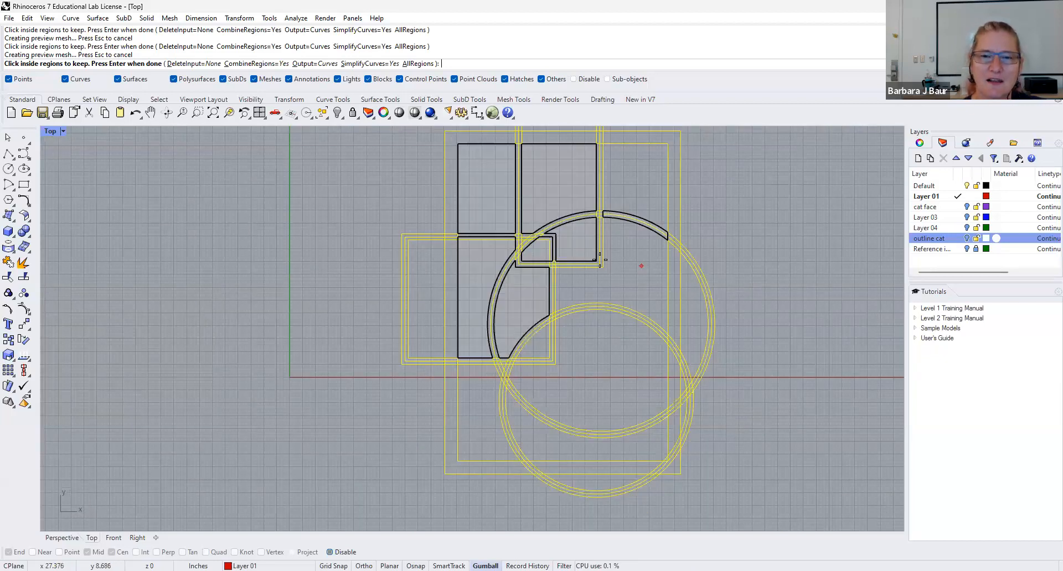
{"action": "scroll", "coordinate": [560, 277], "scroll_direction": "up", "scroll_amount": 1}
{"action": "scroll", "coordinate": [533, 231], "scroll_direction": "up", "scroll_amount": 2}
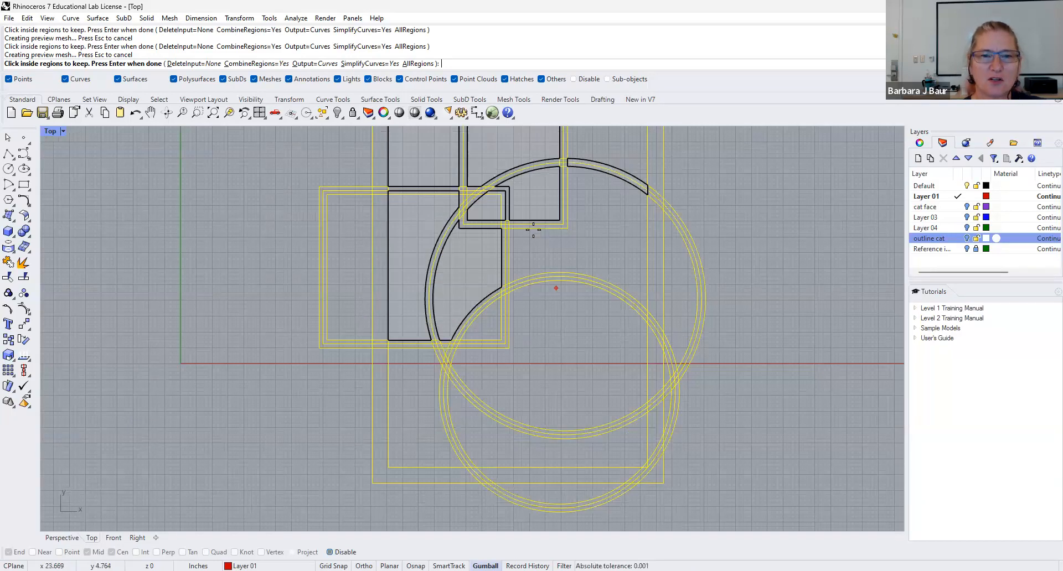
{"action": "scroll", "coordinate": [649, 182], "scroll_direction": "down", "scroll_amount": 2}
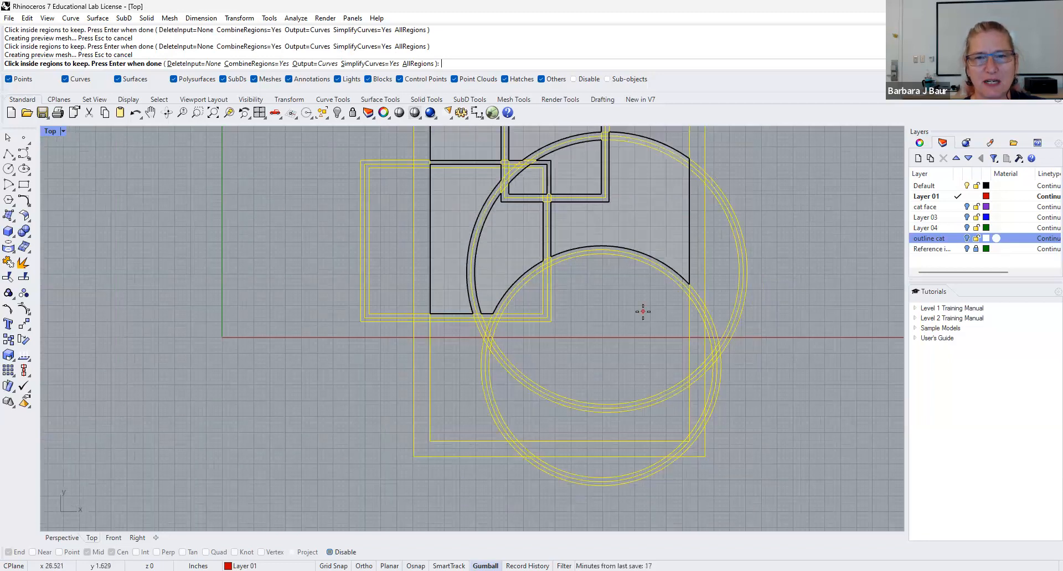
Keep the regions where the two circles overlap, including the wider rectangle's corner piece, and the remaining regions along the frame's lower part.
{"action": "scroll", "coordinate": [642, 312], "scroll_direction": "down", "scroll_amount": 1}
{"action": "scroll", "coordinate": [652, 197], "scroll_direction": "down", "scroll_amount": 1}
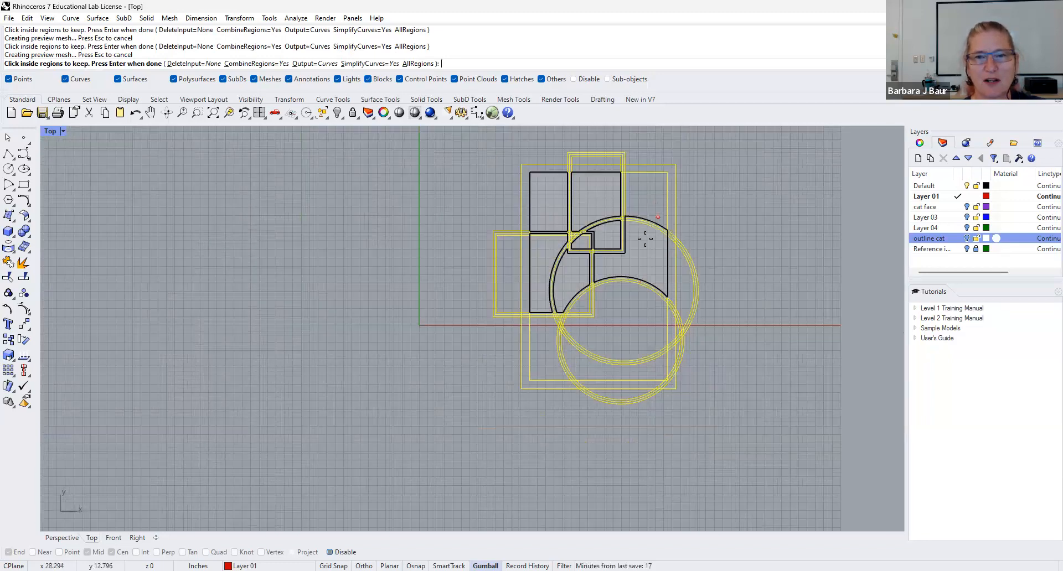
{"action": "left_click", "coordinate": [629, 311]}
{"action": "left_click", "coordinate": [578, 305]}
{"action": "scroll", "coordinate": [547, 347], "scroll_direction": "up", "scroll_amount": 4}
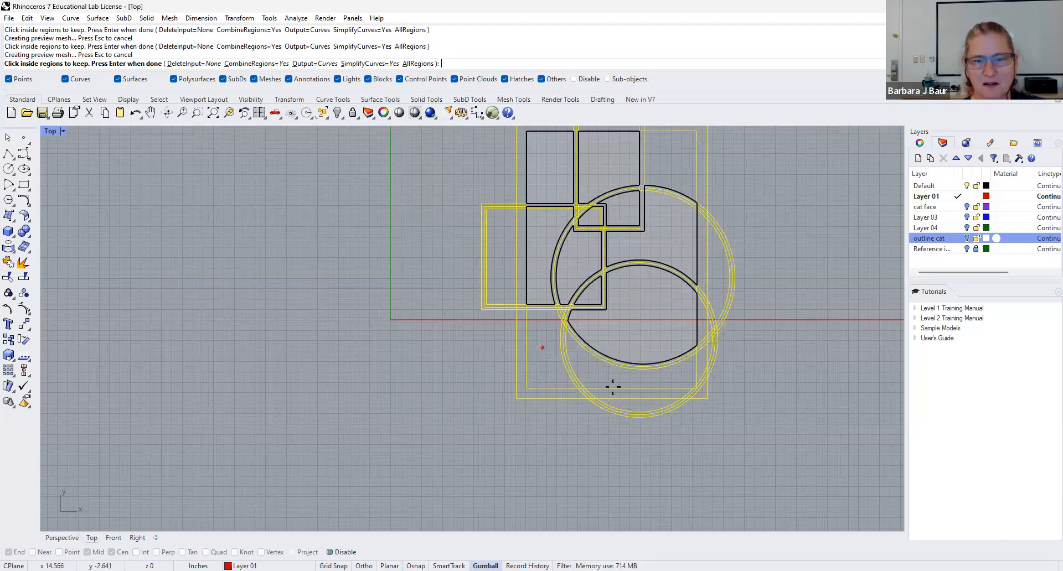
{"action": "scroll", "coordinate": [618, 389], "scroll_direction": "down", "scroll_amount": 2}
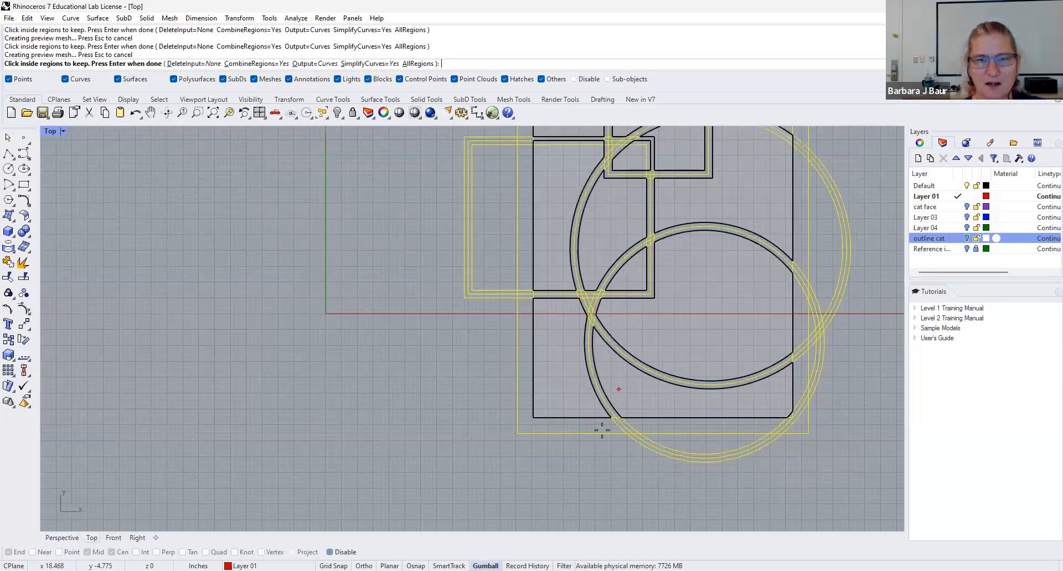
Include the overall outer outline to complete the curve boolean, and move the resulting curves to the left of the originals.
{"action": "scroll", "coordinate": [618, 389], "scroll_direction": "down", "scroll_amount": 3}
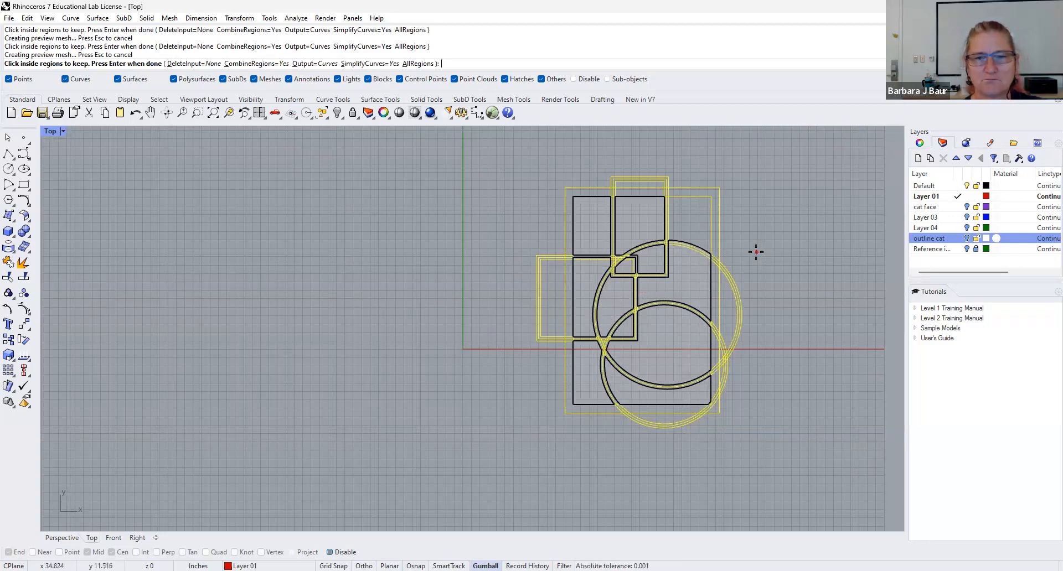
{"action": "left_click", "coordinate": [742, 234]}
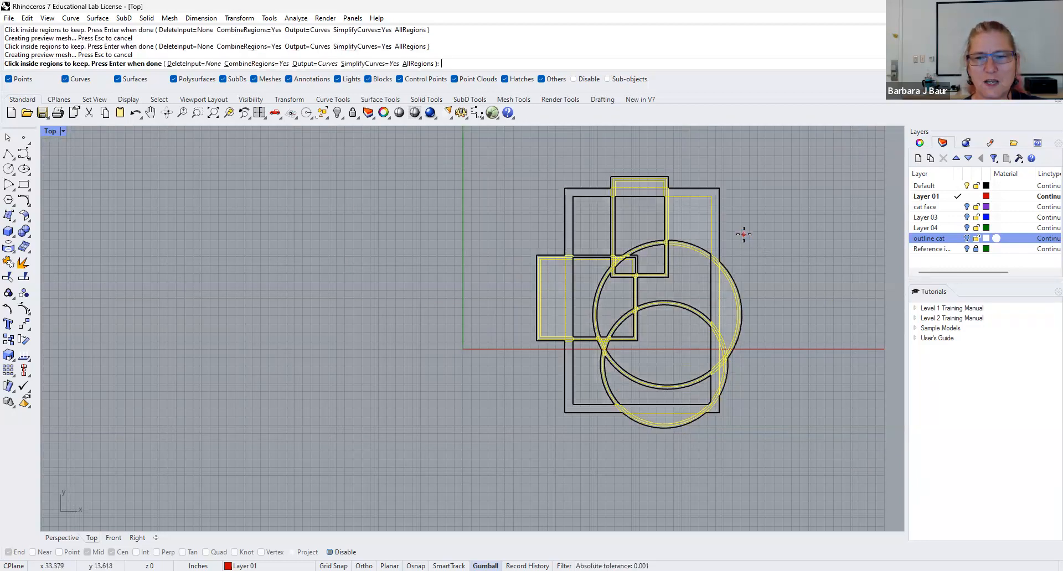
{"action": "key", "text": "Return"}
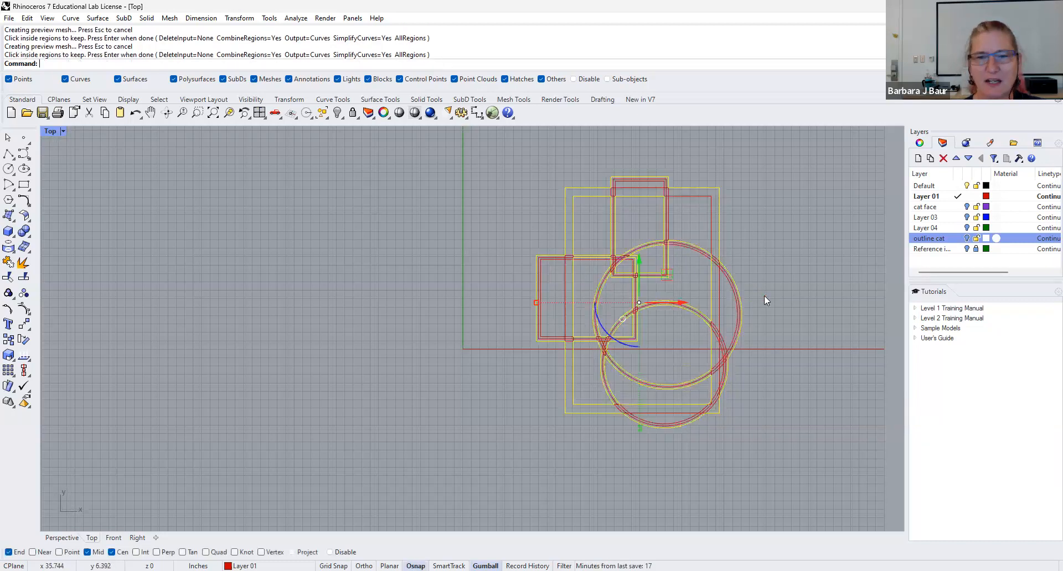
{"action": "left_click_drag", "start_coordinate": [682, 304], "coordinate": [390, 313]}
{"action": "left_click", "coordinate": [499, 187]}
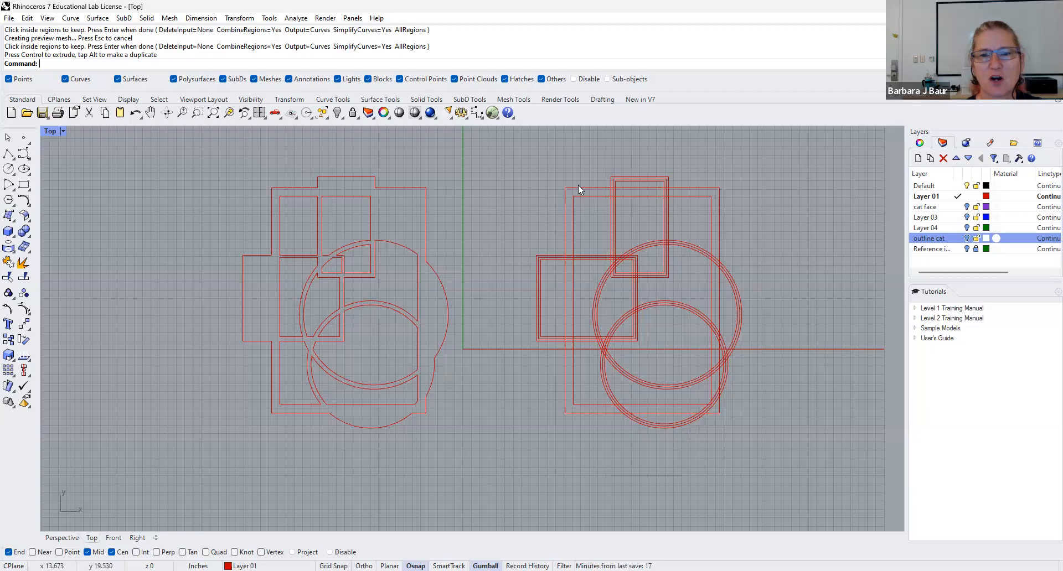
Examine the original curves by selecting the frame with the narrow rectangle's offsets, and the wider rectangle's offset set.
{"action": "left_click_drag", "start_coordinate": [690, 273], "coordinate": [588, 233]}
{"action": "left_click", "coordinate": [690, 211]}
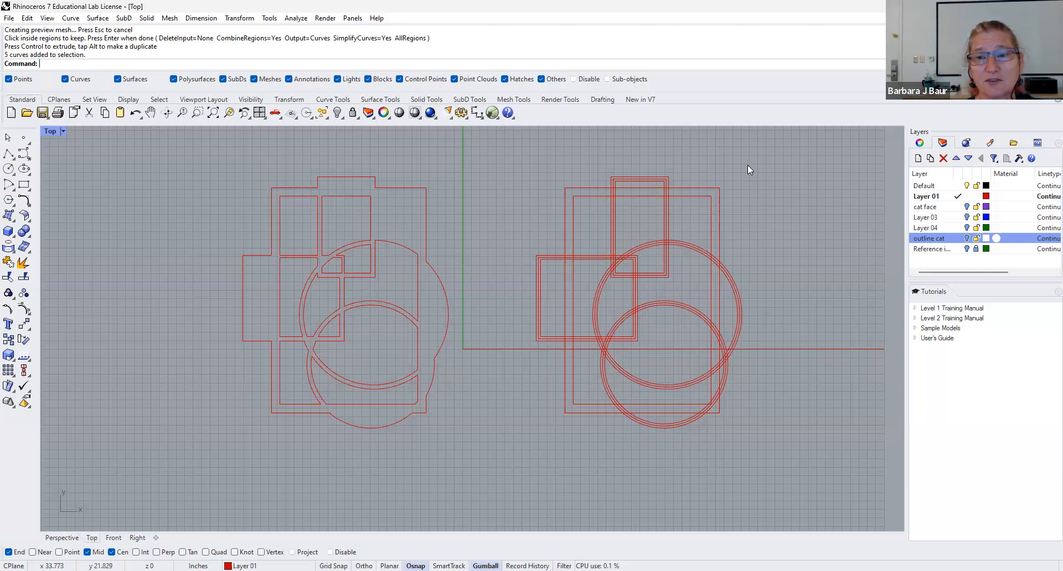
{"action": "scroll", "coordinate": [729, 169], "scroll_direction": "up", "scroll_amount": 1}
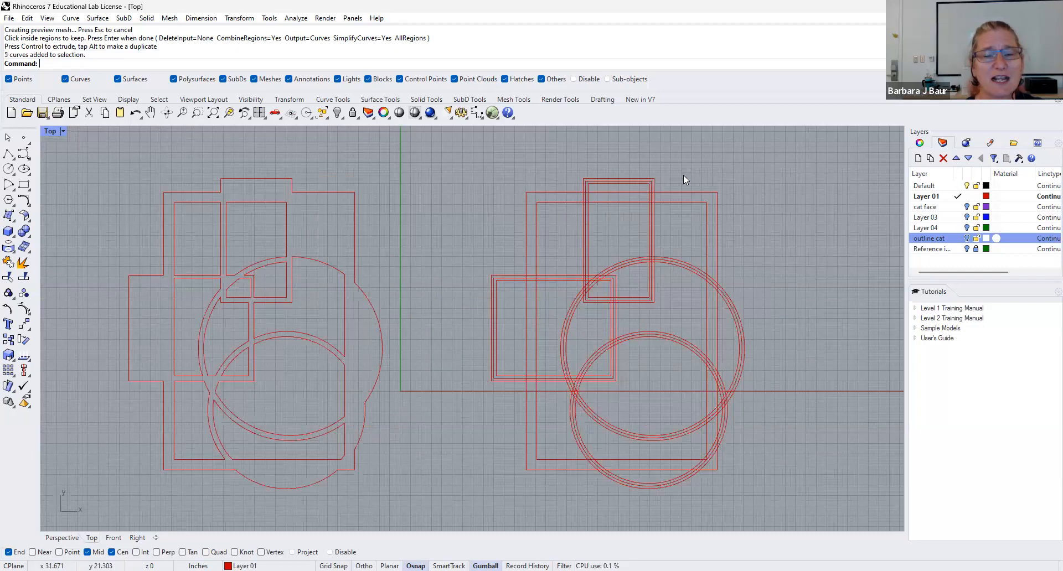
{"action": "scroll", "coordinate": [742, 175], "scroll_direction": "up", "scroll_amount": 1}
{"action": "left_click_drag", "start_coordinate": [762, 157], "coordinate": [572, 239]}
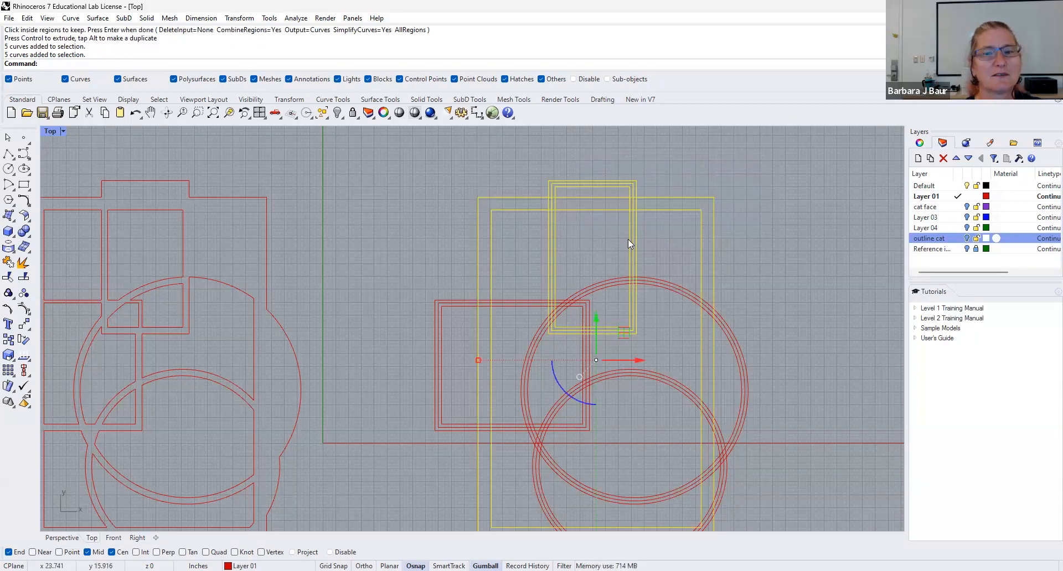
{"action": "scroll", "coordinate": [730, 232], "scroll_direction": "down", "scroll_amount": 3}
{"action": "key", "text": "Escape"}
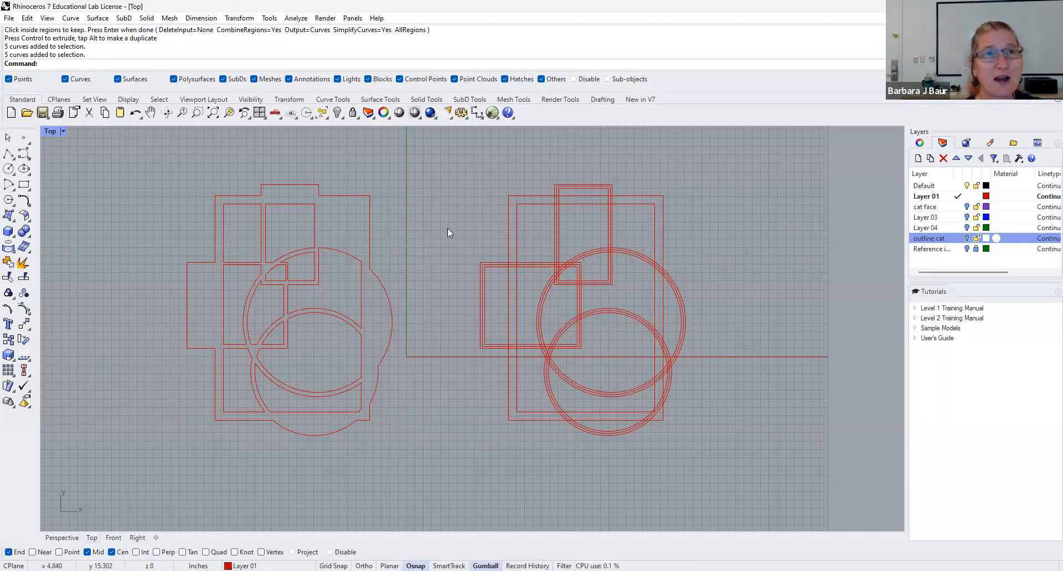
{"action": "left_click_drag", "start_coordinate": [449, 232], "coordinate": [595, 356]}
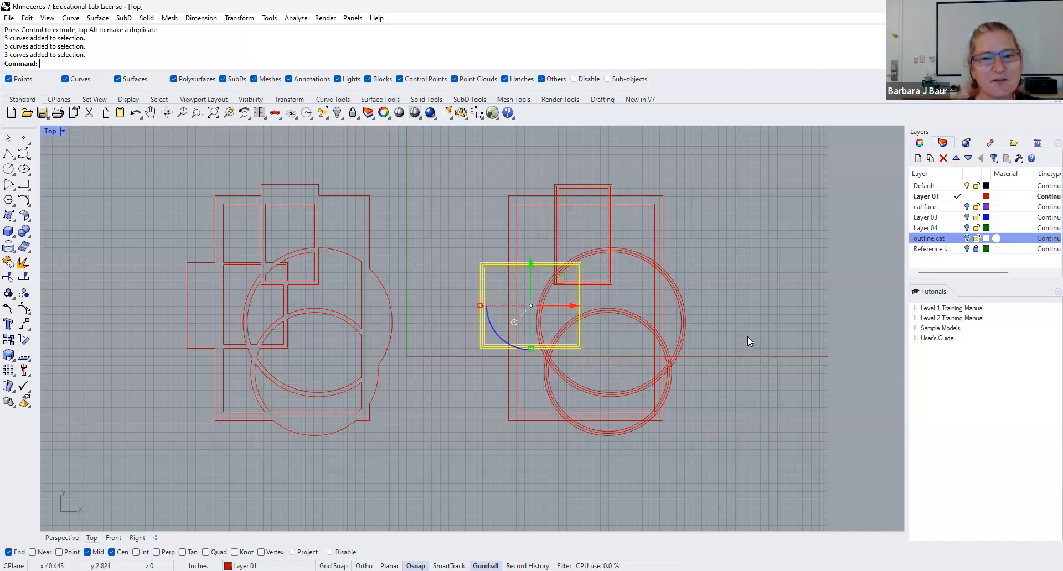
{"action": "left_click", "coordinate": [762, 252]}
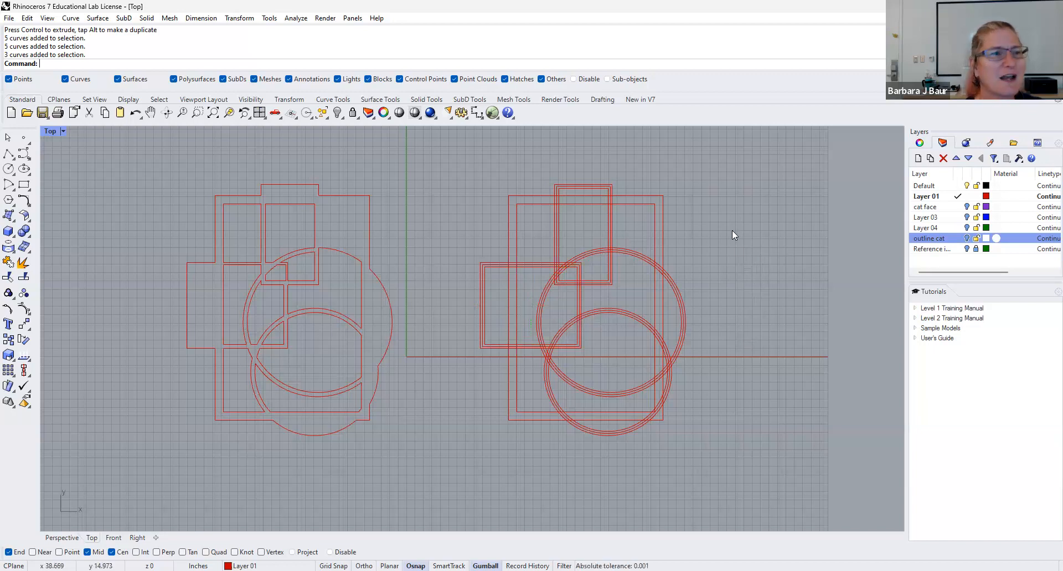
Start a CurveBoolean on all the original frame, rectangle and circle curves, with their offsets.
{"action": "type", "text": "Cyl"}
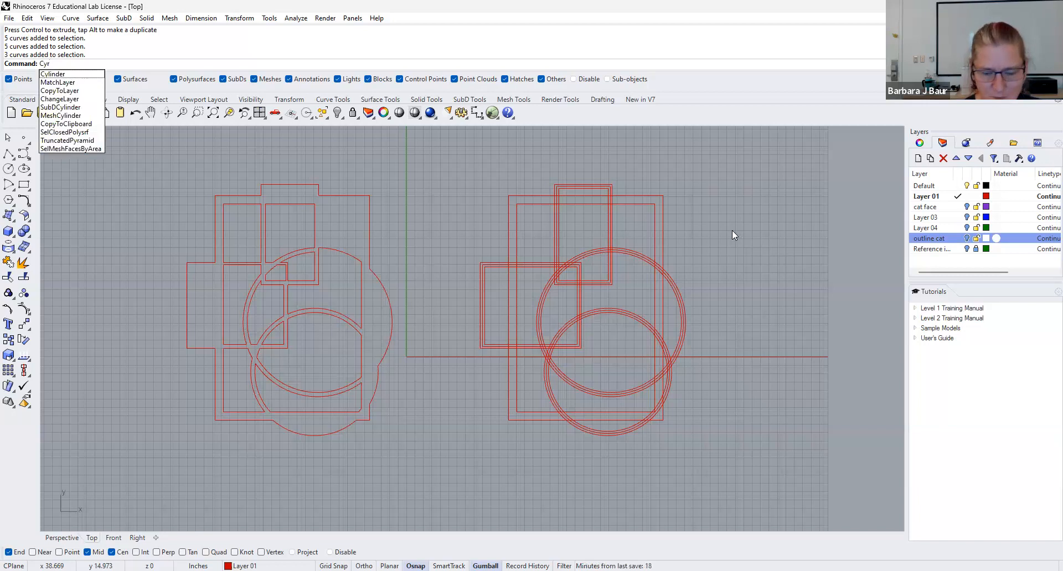
{"action": "key", "text": "BackSpace"}
{"action": "key", "text": "BackSpace"}
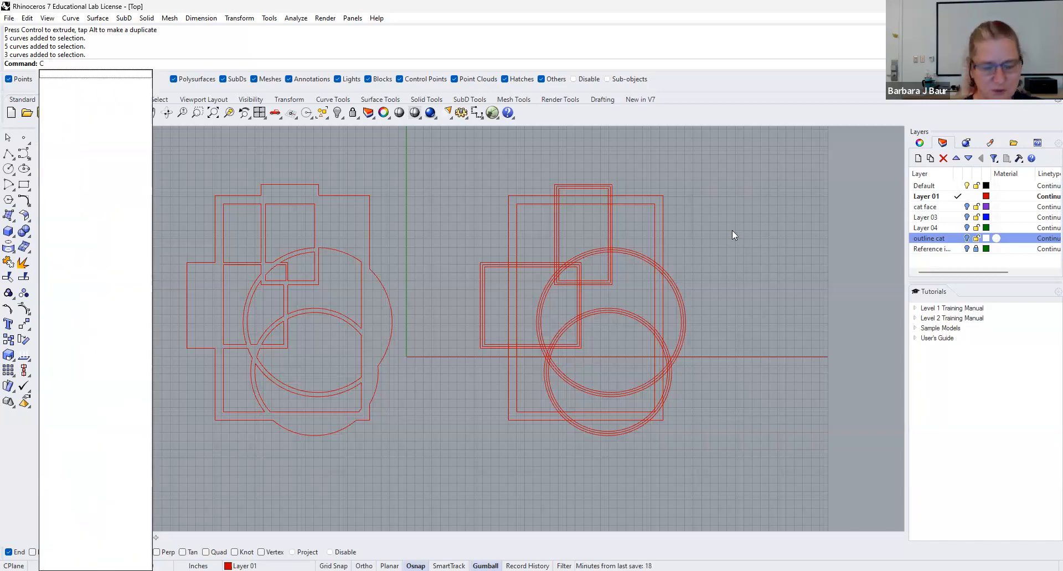
{"action": "type", "text": "urveBoolean"}
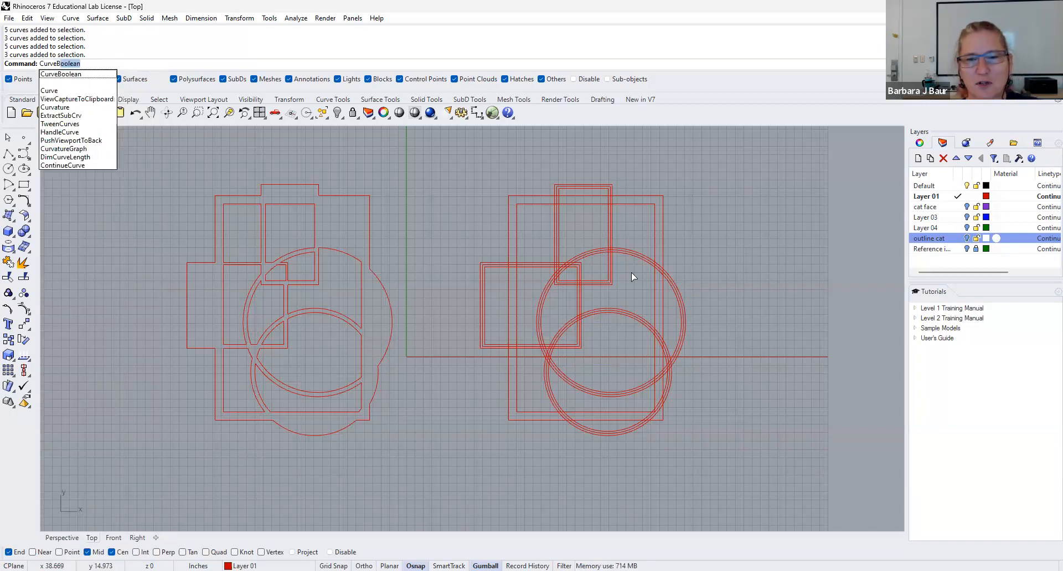
{"action": "key", "text": "Return"}
{"action": "scroll", "coordinate": [611, 283], "scroll_direction": "up", "scroll_amount": 5}
{"action": "left_click", "coordinate": [612, 284]}
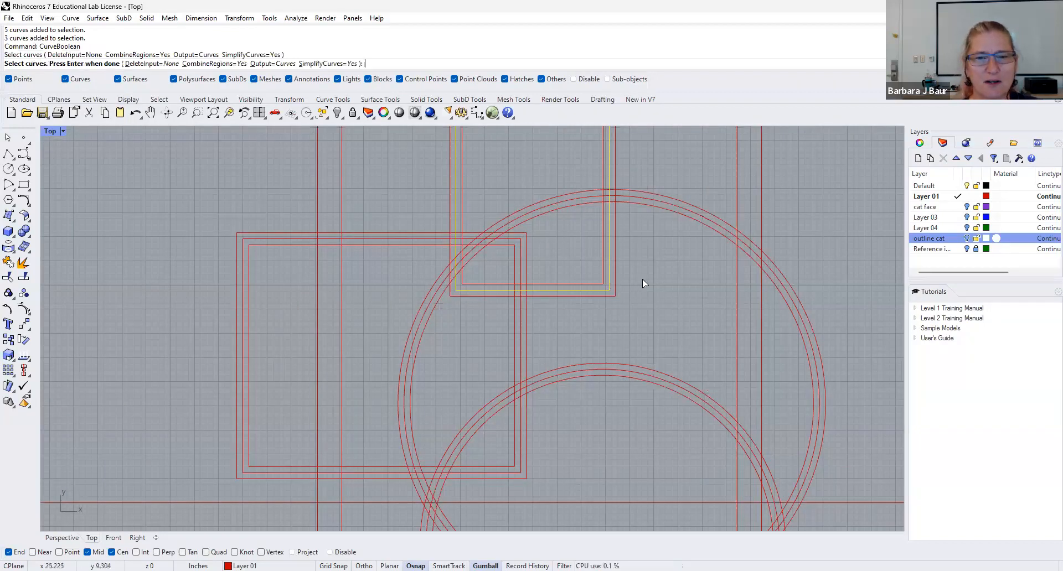
{"action": "scroll", "coordinate": [642, 282], "scroll_direction": "down", "scroll_amount": 2}
{"action": "scroll", "coordinate": [636, 277], "scroll_direction": "down", "scroll_amount": 8}
{"action": "left_click_drag", "start_coordinate": [793, 199], "coordinate": [498, 456]}
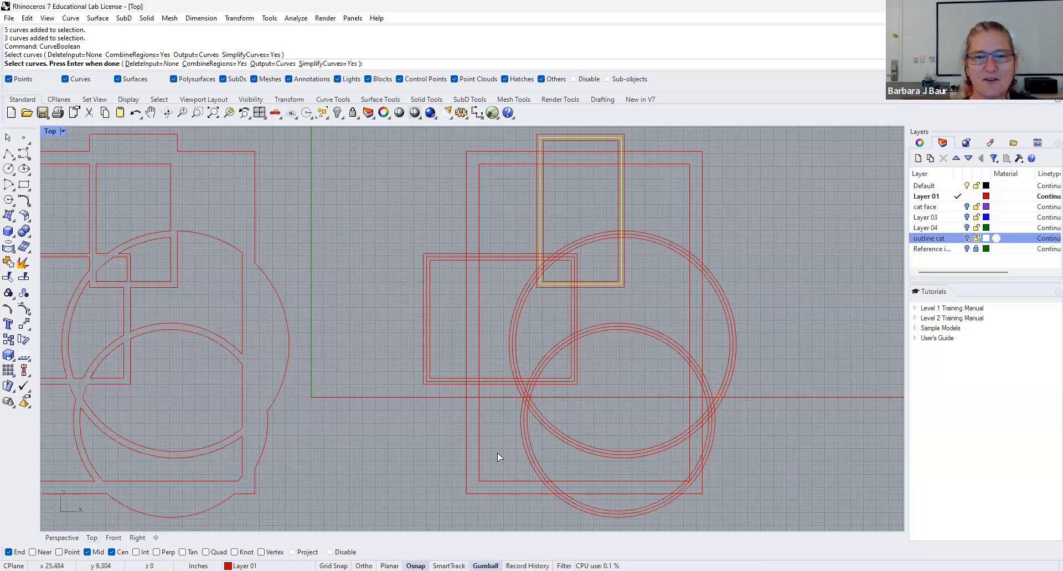
{"action": "key", "text": "Return"}
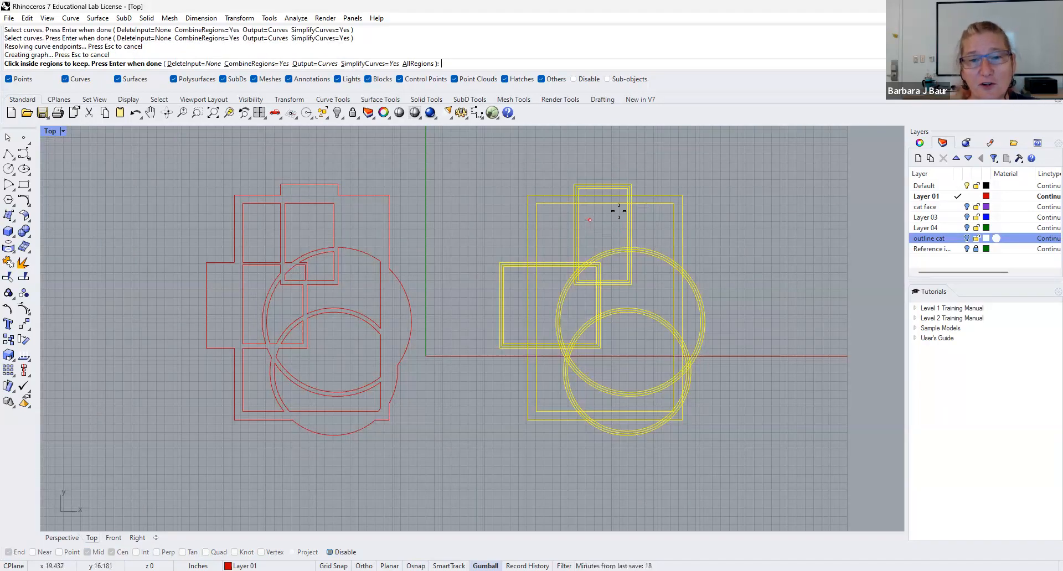
Keep the narrow rectangle's right-hand and lower bands within the frame, and the larger circle's upper band on both sides of them.
{"action": "scroll", "coordinate": [628, 235], "scroll_direction": "up", "scroll_amount": 5}
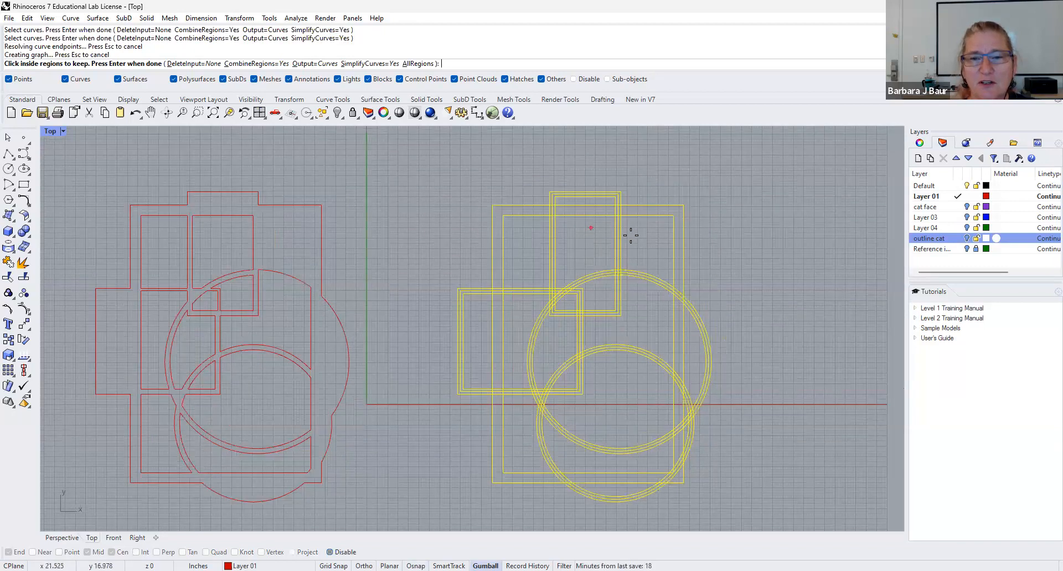
{"action": "left_click", "coordinate": [632, 241]}
{"action": "left_click", "coordinate": [629, 264]}
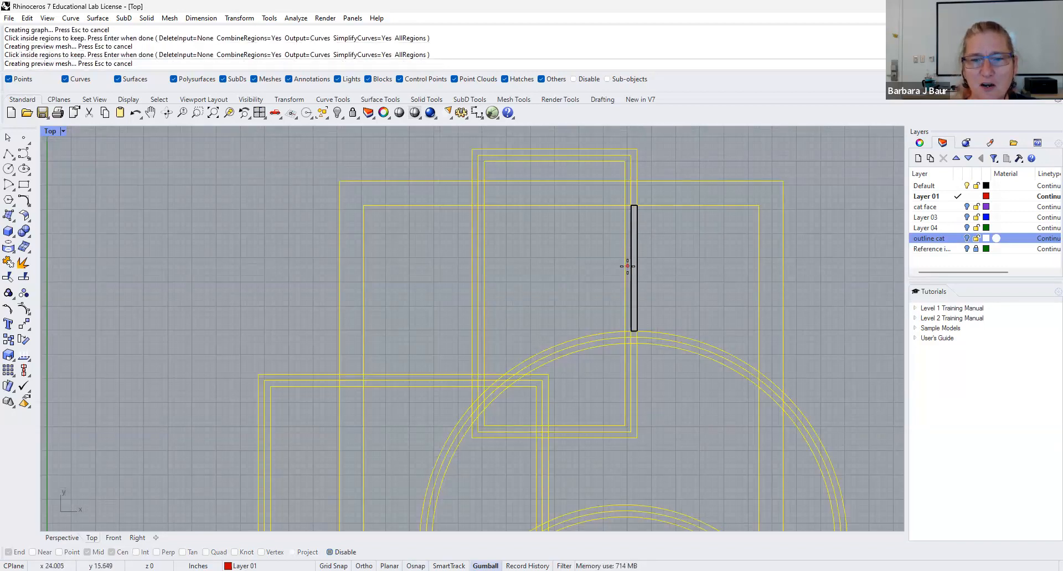
{"action": "left_click", "coordinate": [608, 340]}
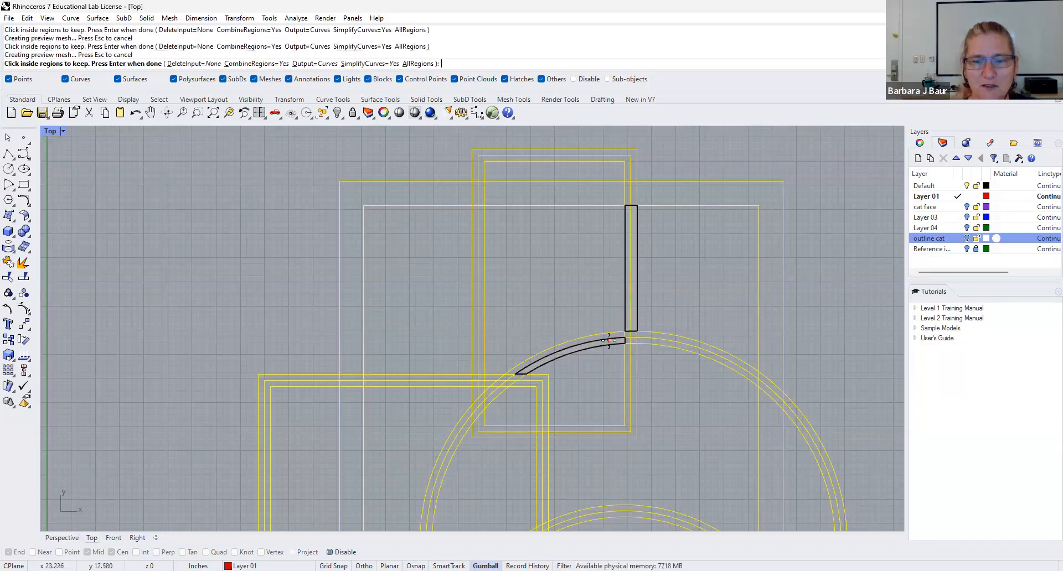
{"action": "left_click", "coordinate": [644, 340]}
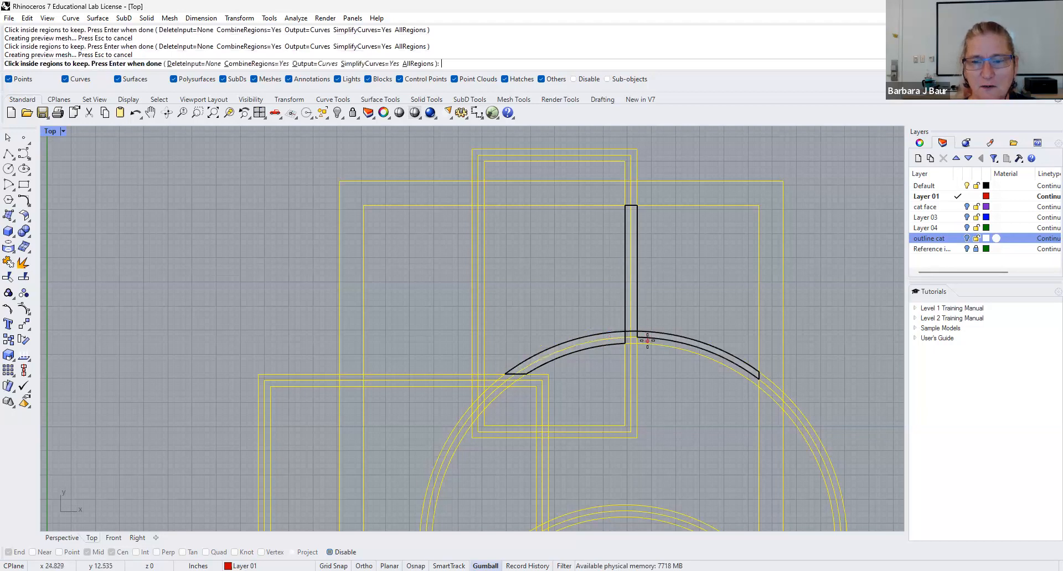
{"action": "left_click", "coordinate": [634, 340]}
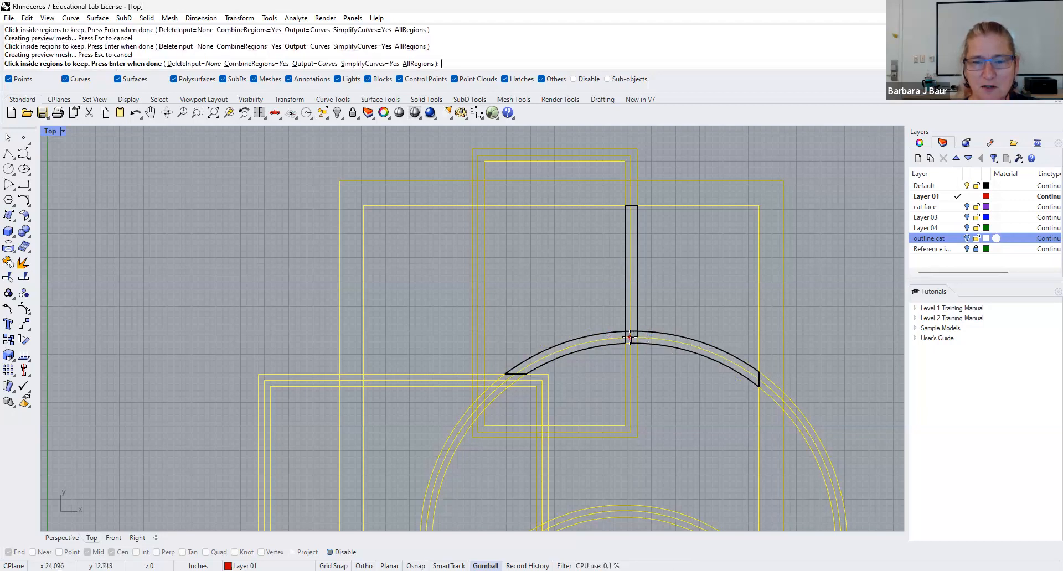
{"action": "scroll", "coordinate": [628, 337], "scroll_direction": "up", "scroll_amount": 5}
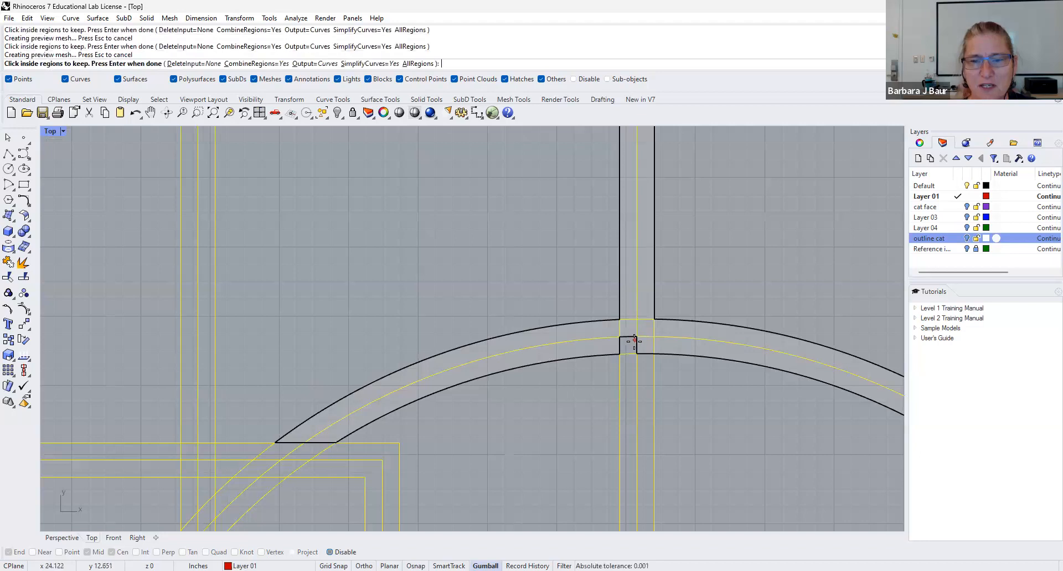
{"action": "left_click", "coordinate": [630, 376]}
{"action": "left_click", "coordinate": [643, 384]}
{"action": "scroll", "coordinate": [644, 385], "scroll_direction": "down", "scroll_amount": 5}
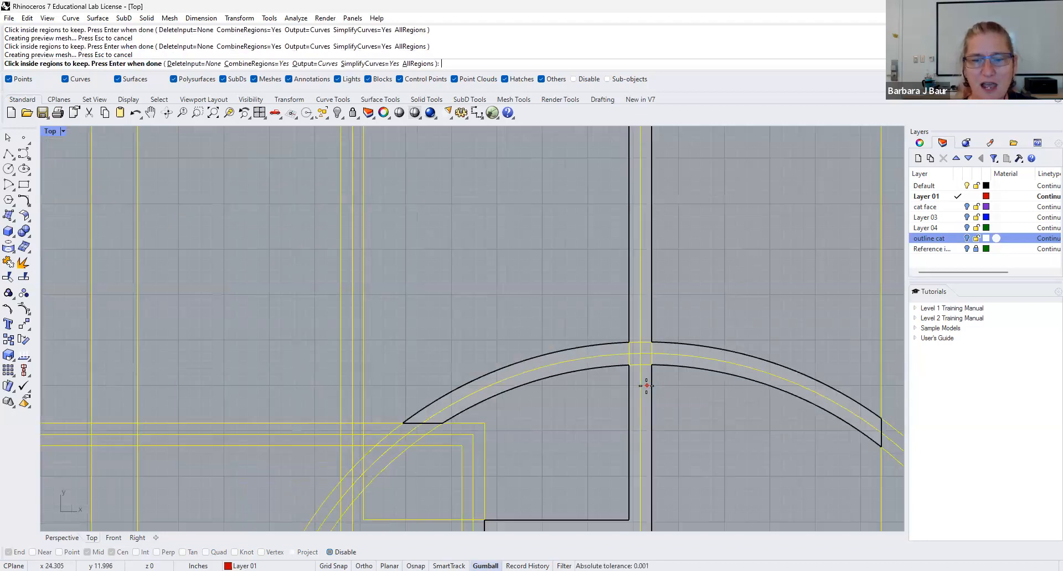
Add the areas inside and right of the narrow rectangle and above the smaller circle, leaving out the larger circle's band inside that rectangle.
{"action": "scroll", "coordinate": [646, 385], "scroll_direction": "down", "scroll_amount": 3}
{"action": "left_click", "coordinate": [614, 343]}
{"action": "left_click", "coordinate": [673, 338]}
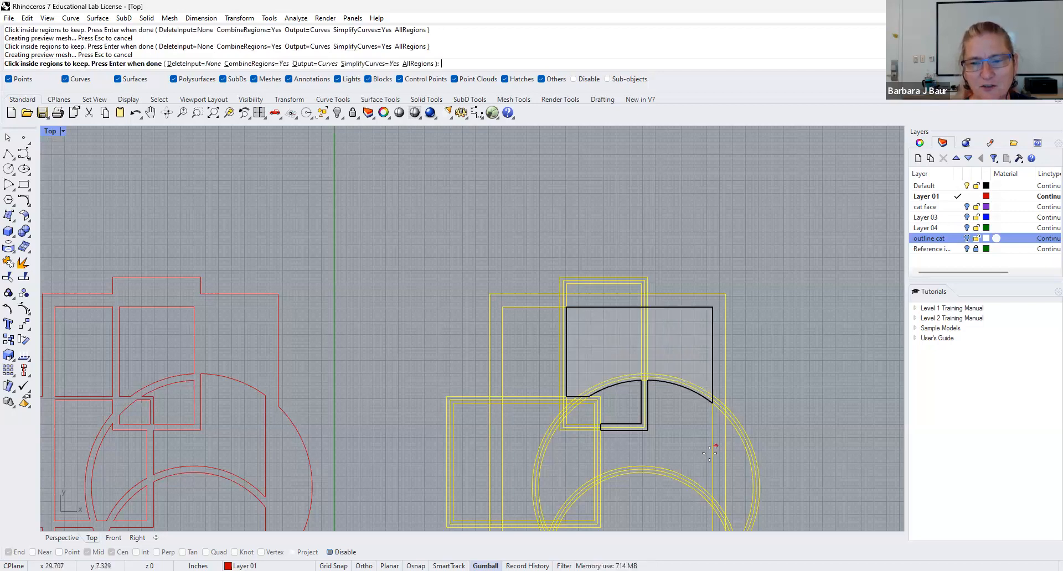
{"action": "left_click", "coordinate": [670, 428]}
{"action": "left_click", "coordinate": [615, 394]}
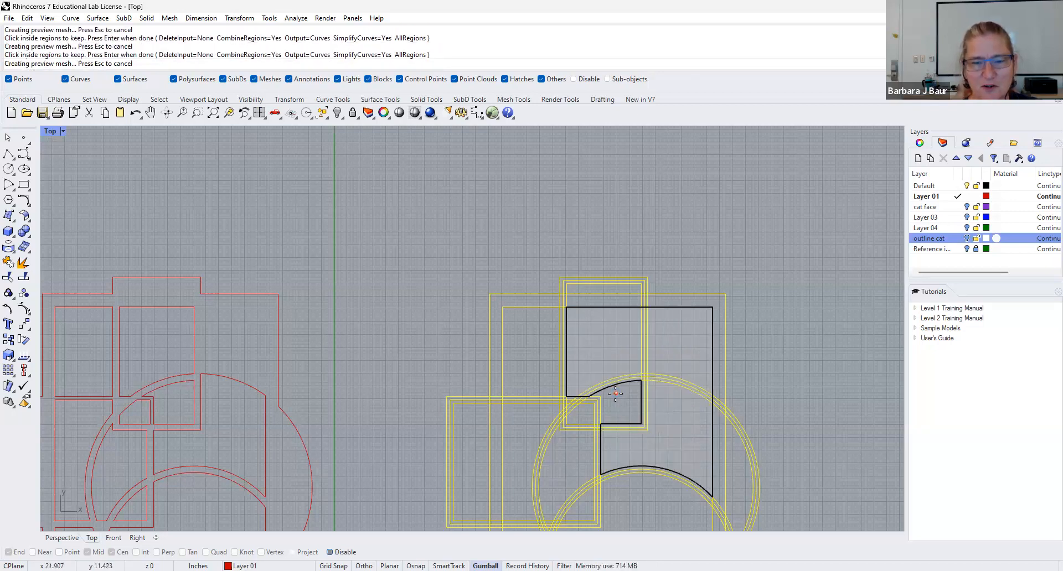
{"action": "left_click", "coordinate": [625, 382]}
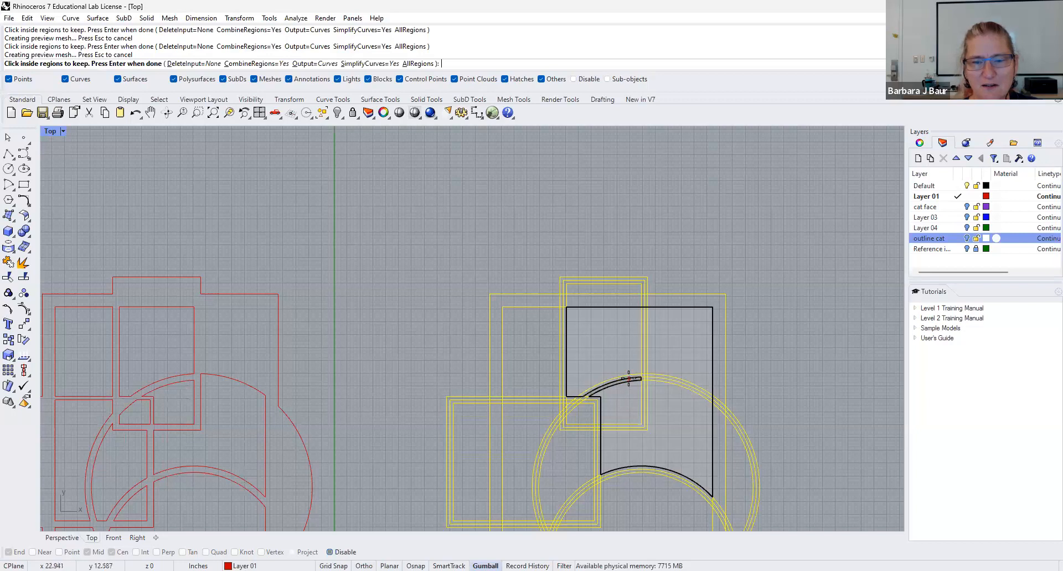
Keep the frame regions left of the narrow rectangle and inside the wider rectangle, including the pieces overlapped by the circles.
{"action": "left_click", "coordinate": [541, 342]}
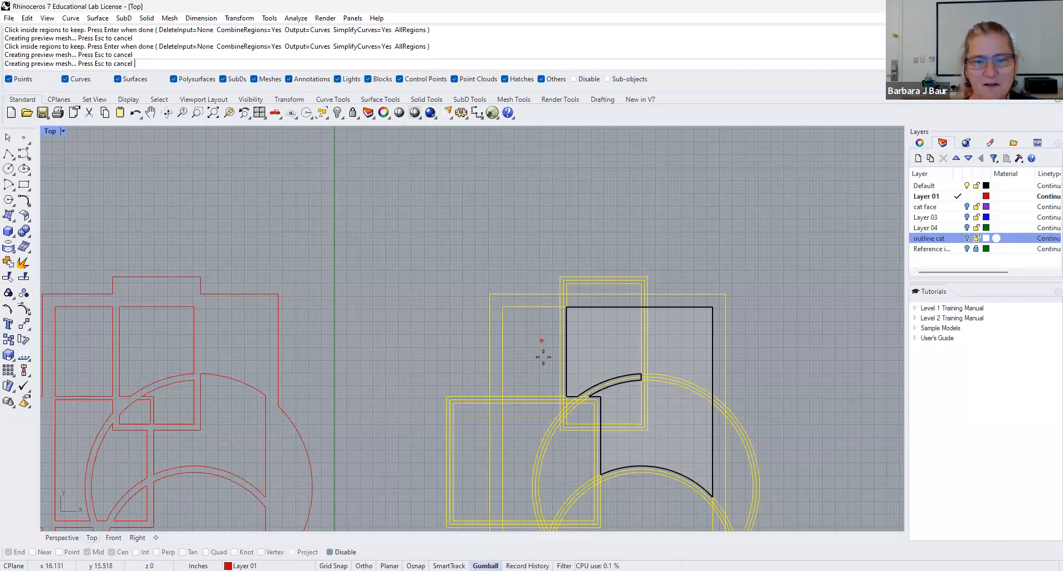
{"action": "left_click", "coordinate": [541, 426]}
{"action": "left_click", "coordinate": [582, 461]}
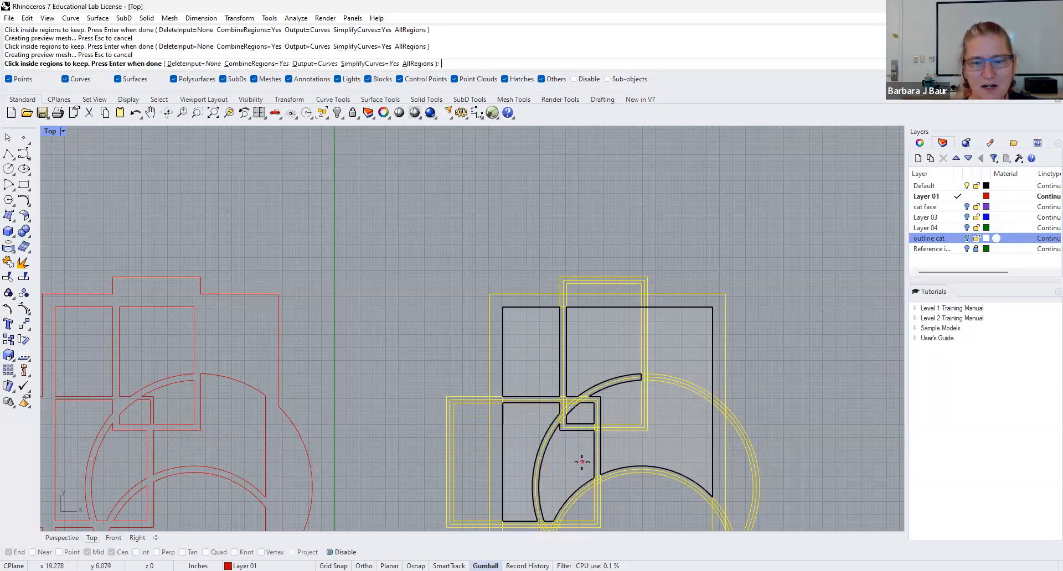
{"action": "scroll", "coordinate": [507, 294], "scroll_direction": "down", "scroll_amount": 1}
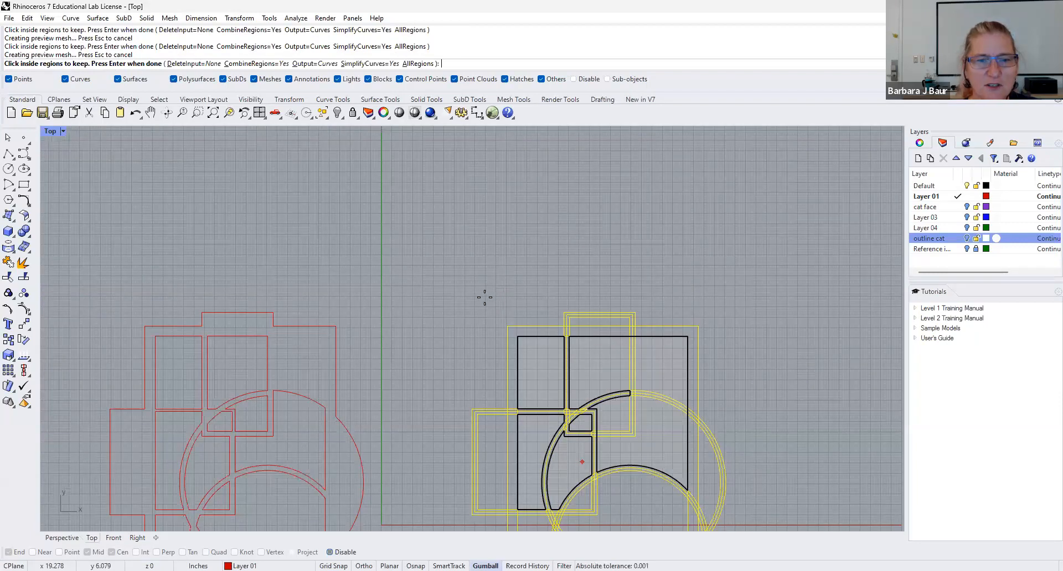
{"action": "scroll", "coordinate": [485, 297], "scroll_direction": "down", "scroll_amount": 4}
{"action": "left_click", "coordinate": [480, 296]}
Keep the wider rectangle's corner band, the overlap of the two circles, the frame's lower-left area and the smaller circle's lower area.
{"action": "scroll", "coordinate": [479, 293], "scroll_direction": "up", "scroll_amount": 4}
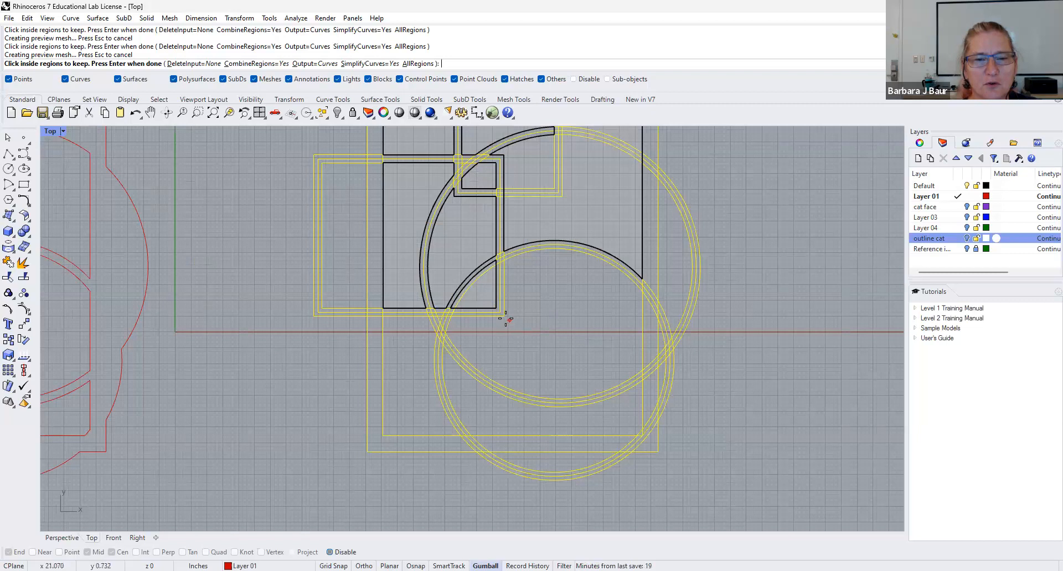
{"action": "left_click", "coordinate": [499, 311]}
{"action": "left_click", "coordinate": [531, 337]}
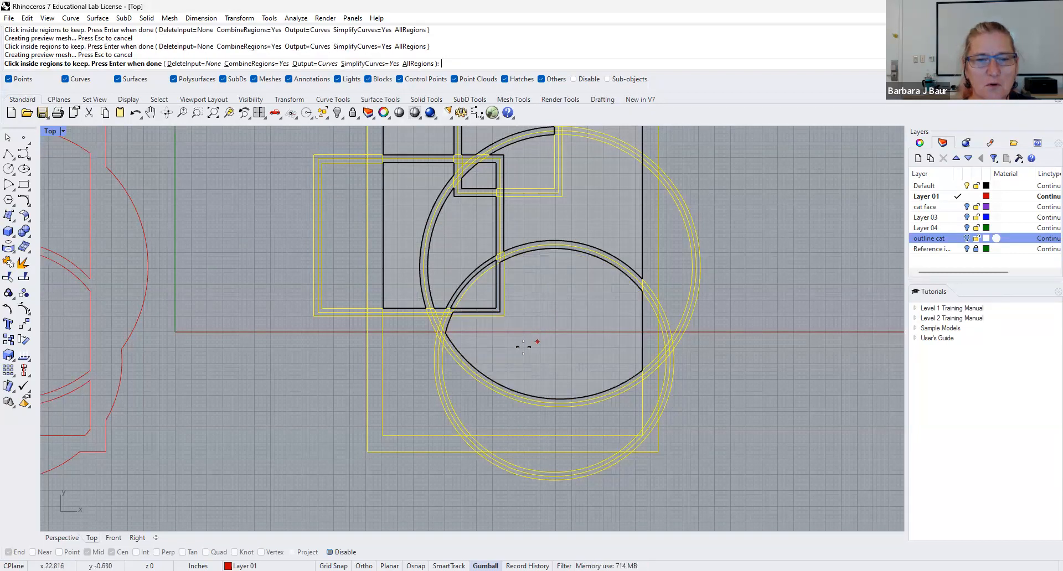
{"action": "left_click", "coordinate": [425, 360]}
{"action": "left_click", "coordinate": [518, 419]}
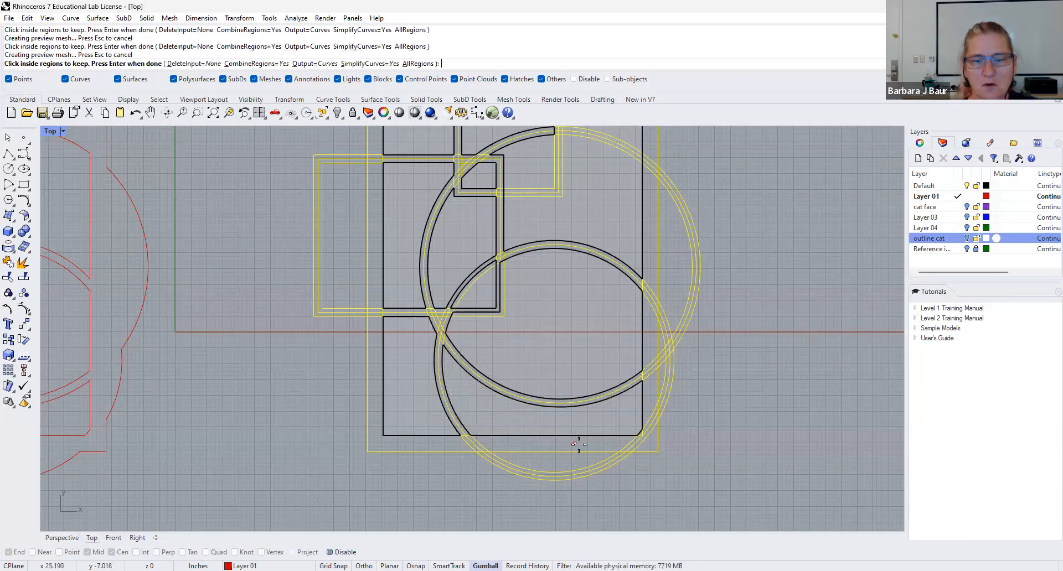
Keep the frame's bottom and lower-right bands, plus the circle band segments crossing the frame's lower-right side.
{"action": "left_click", "coordinate": [646, 396]}
{"action": "left_click", "coordinate": [651, 440]}
{"action": "left_click", "coordinate": [584, 444]}
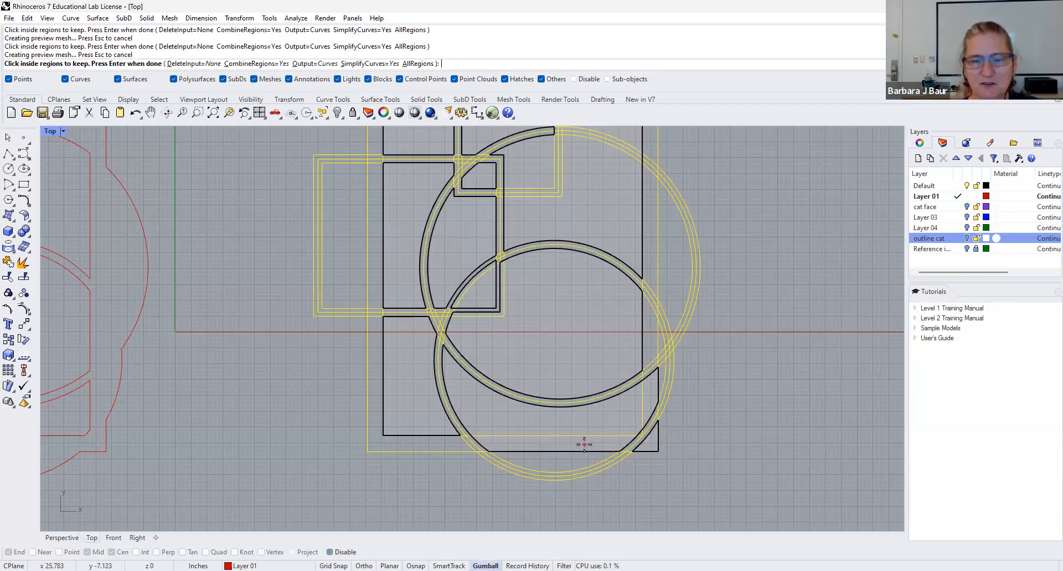
{"action": "scroll", "coordinate": [584, 441], "scroll_direction": "down", "scroll_amount": 1}
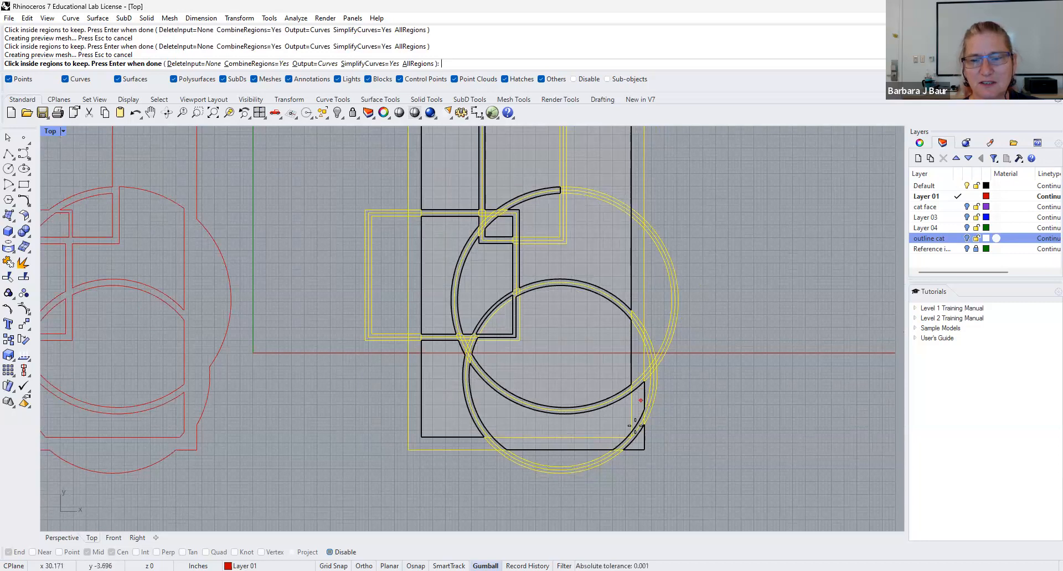
{"action": "scroll", "coordinate": [643, 398], "scroll_direction": "up", "scroll_amount": 5}
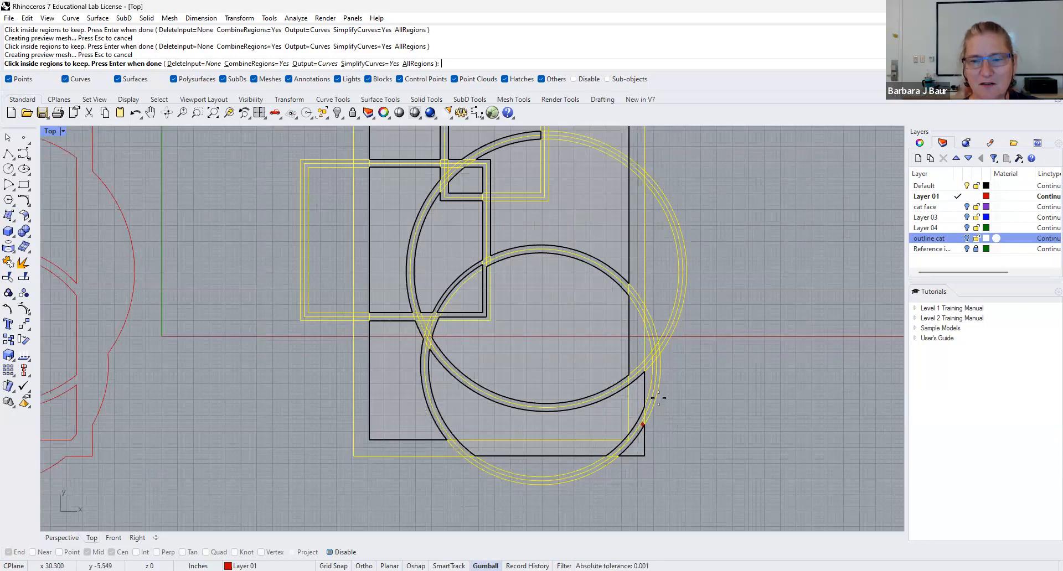
{"action": "left_click", "coordinate": [644, 410]}
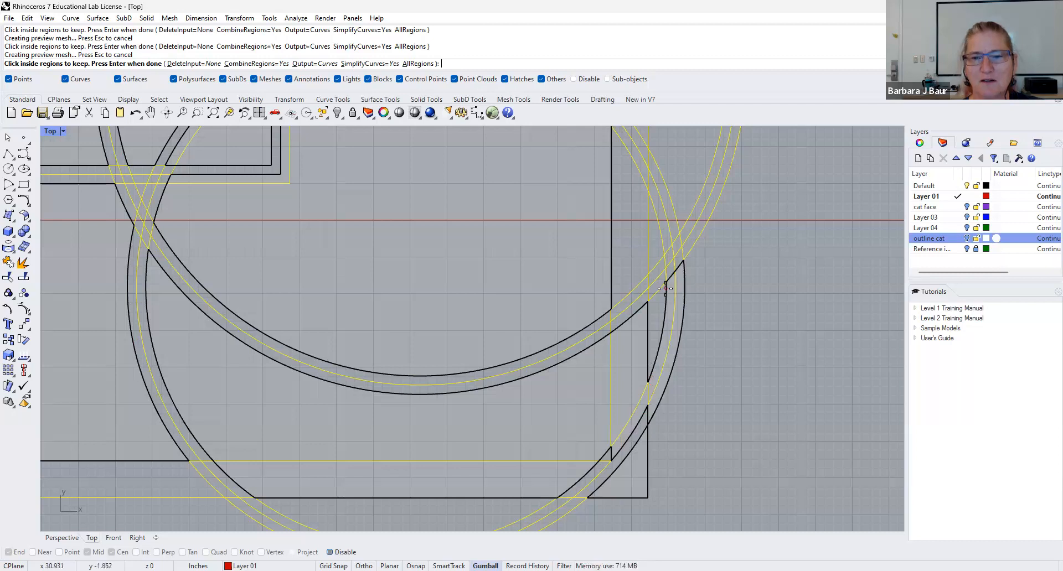
{"action": "left_click", "coordinate": [640, 303]}
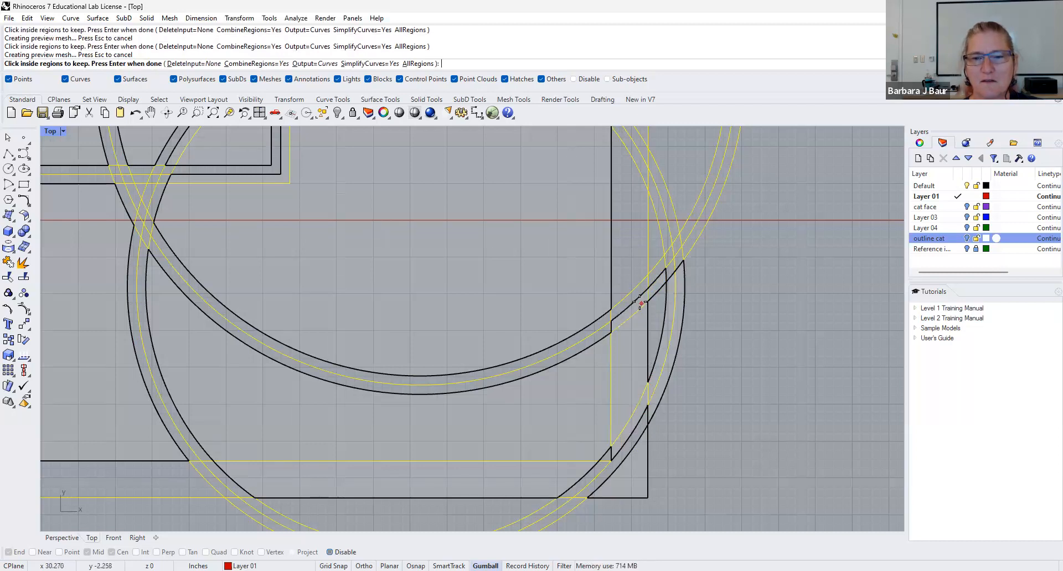
{"action": "left_click", "coordinate": [653, 277]}
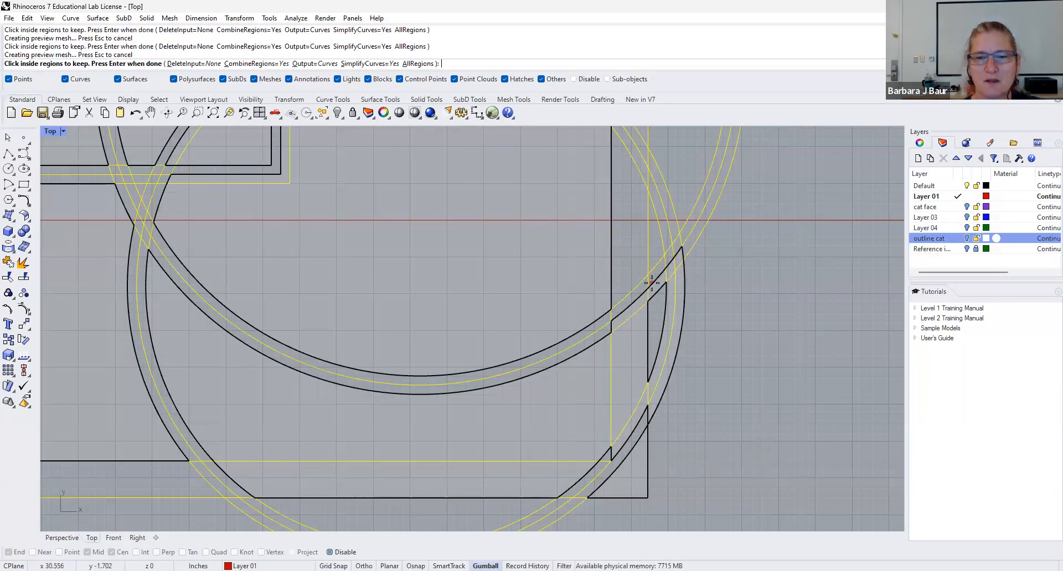
Complete the curve boolean and move the resulting curves below the originals.
{"action": "scroll", "coordinate": [653, 277], "scroll_direction": "down", "scroll_amount": 4}
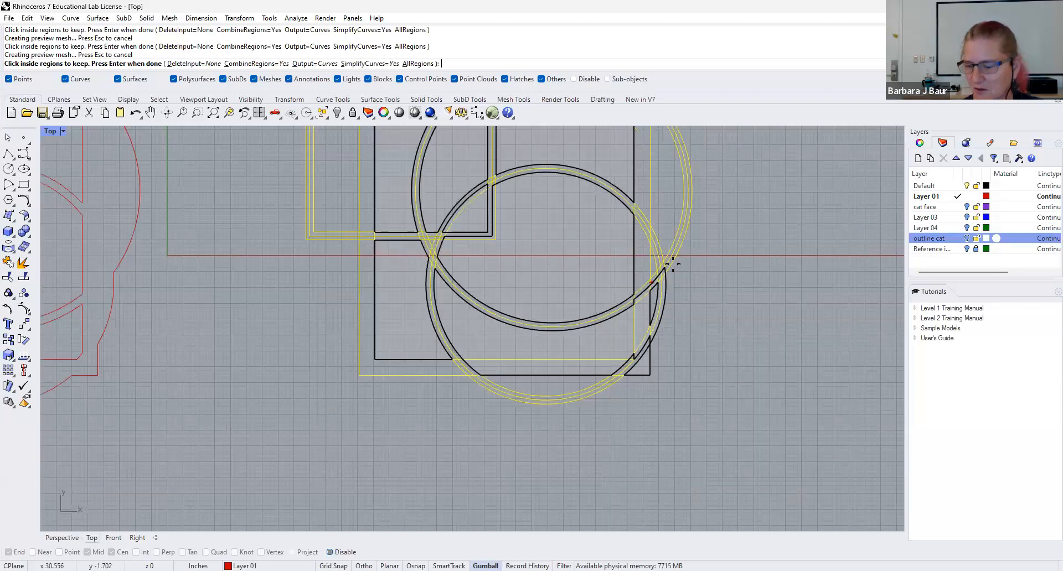
{"action": "scroll", "coordinate": [672, 264], "scroll_direction": "down", "scroll_amount": 3}
{"action": "scroll", "coordinate": [606, 225], "scroll_direction": "down", "scroll_amount": 3}
{"action": "key", "text": "Return"}
{"action": "left_click_drag", "start_coordinate": [614, 206], "coordinate": [685, 340]}
{"action": "left_click", "coordinate": [686, 339]}
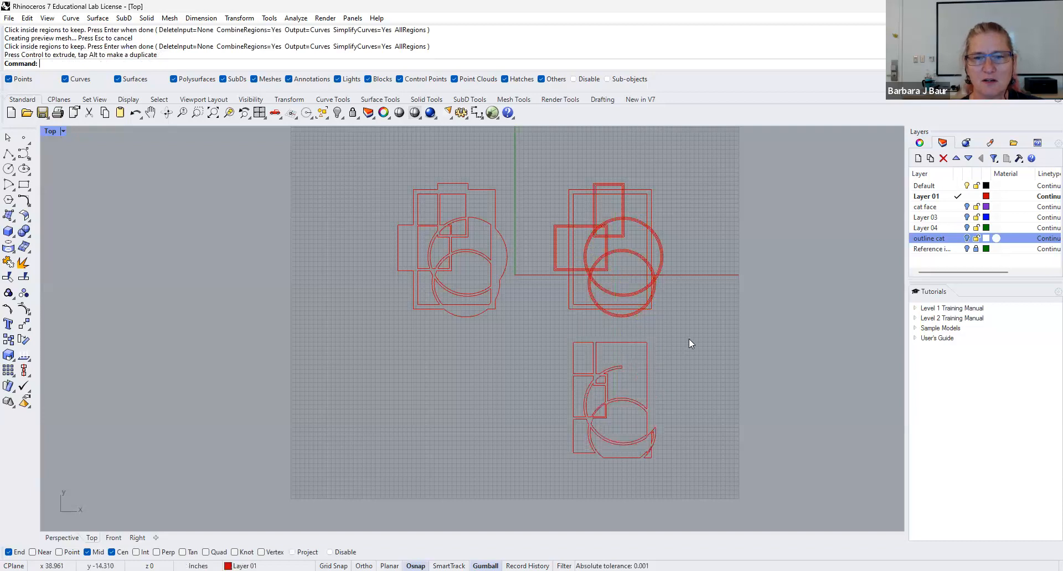
Restore the four-viewport layout and frame all three designs in the Perspective view.
{"action": "scroll", "coordinate": [614, 211], "scroll_direction": "up", "scroll_amount": 2}
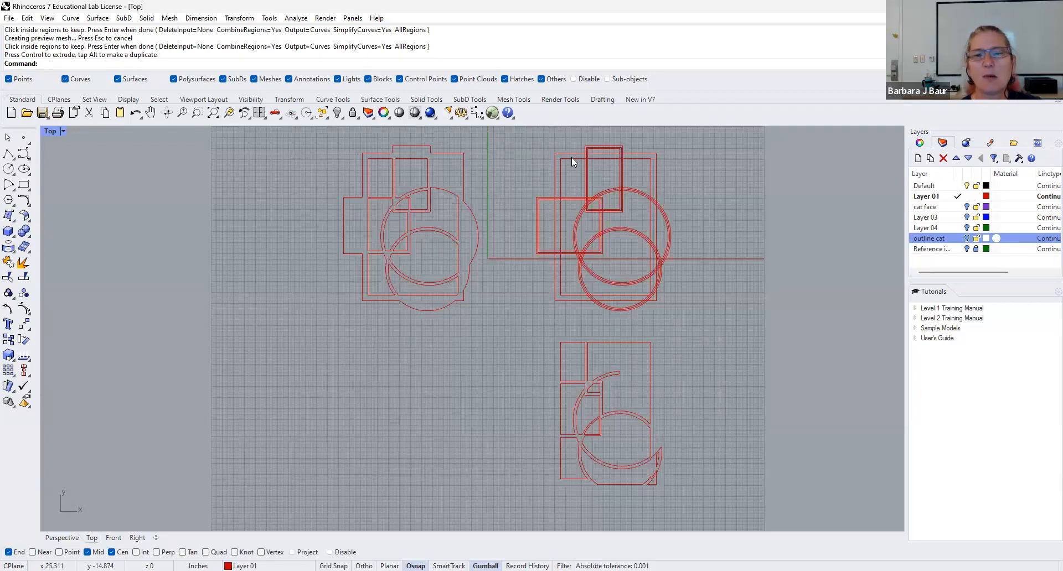
{"action": "right_click_drag", "start_coordinate": [535, 352], "coordinate": [531, 314]}
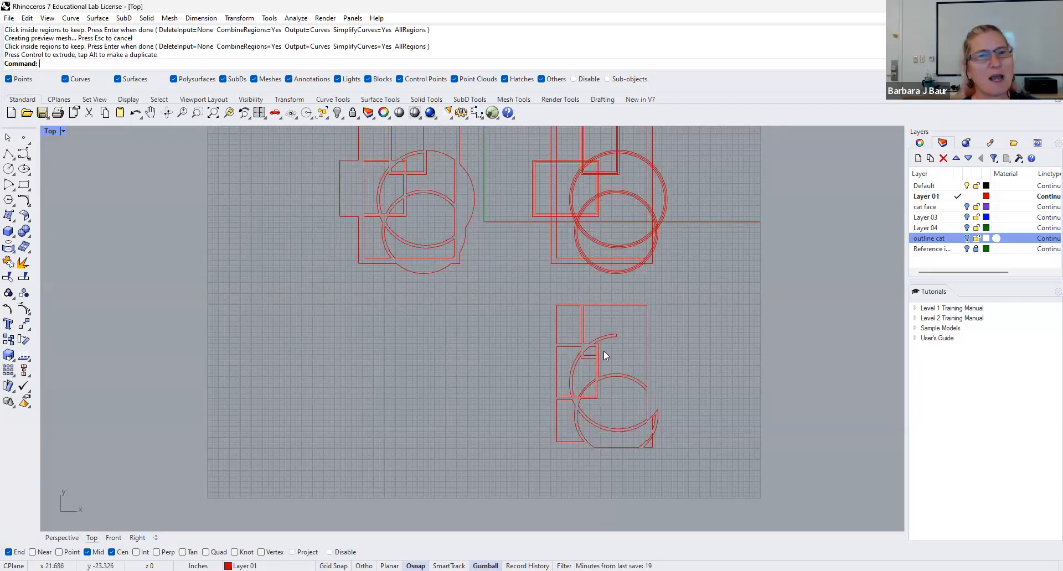
{"action": "scroll", "coordinate": [582, 376], "scroll_direction": "down", "scroll_amount": 2}
{"action": "right_click_drag", "start_coordinate": [498, 368], "coordinate": [352, 378]}
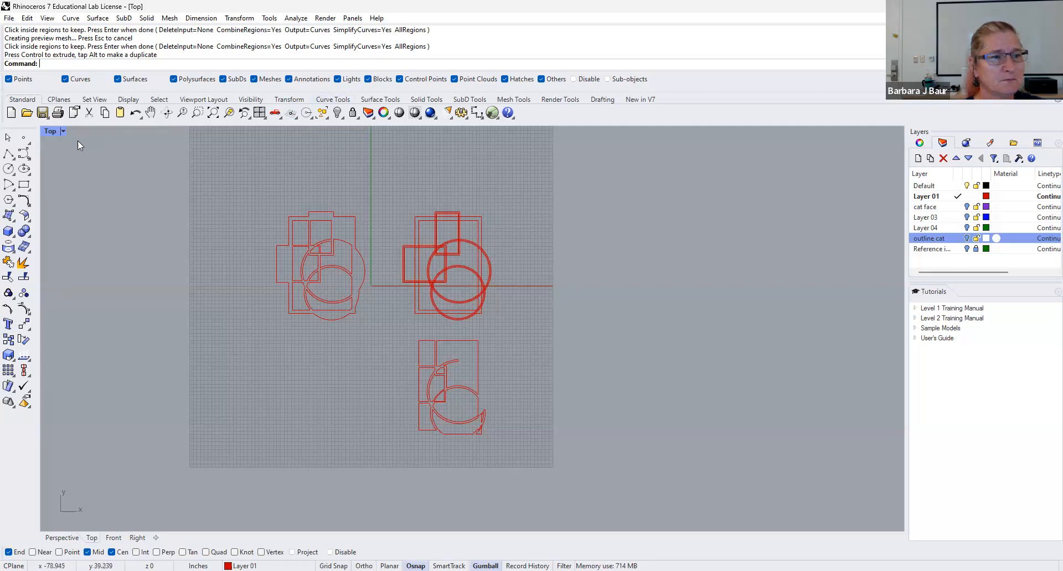
{"action": "double_click", "coordinate": [52, 134]}
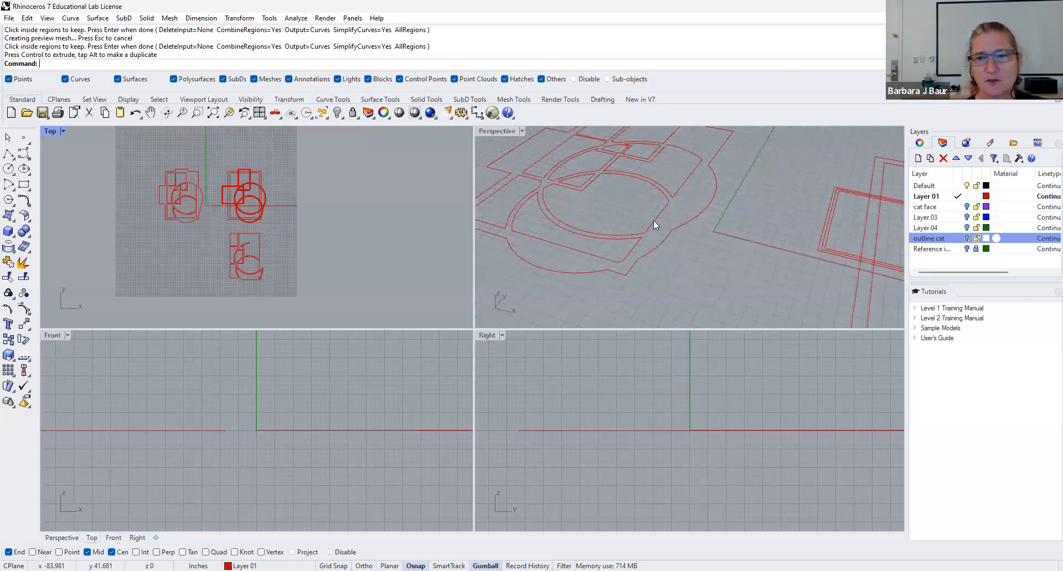
{"action": "scroll", "coordinate": [653, 221], "scroll_direction": "down", "scroll_amount": 8}
{"action": "scroll", "coordinate": [646, 216], "scroll_direction": "down", "scroll_amount": 6}
{"action": "right_click_drag", "start_coordinate": [664, 256], "coordinate": [662, 285]}
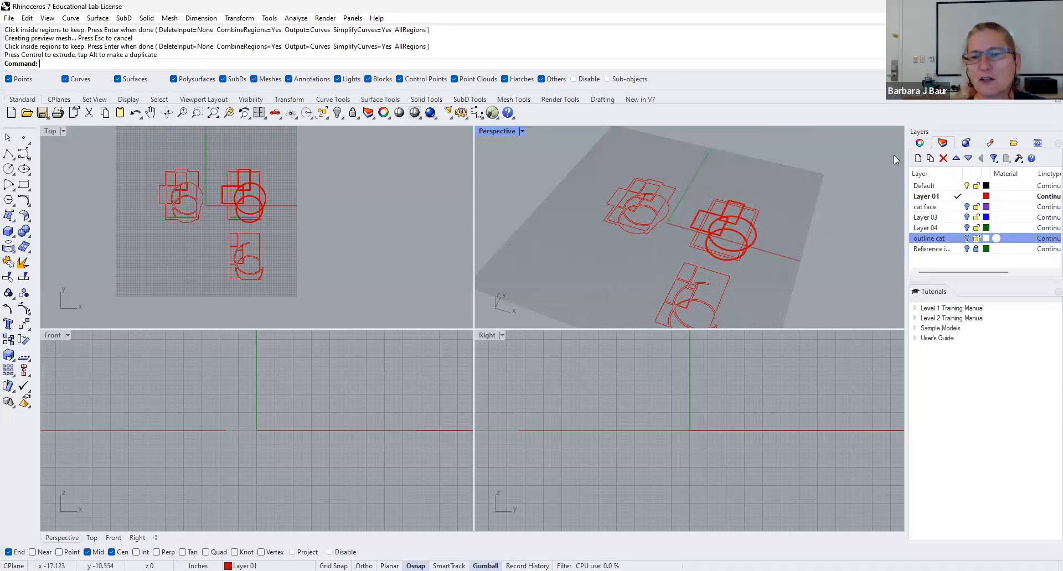
Turn on the cat face, Layer 03, Layer 04 and outline cat layers to view all designs together in the Perspective view.
{"action": "left_click", "coordinate": [966, 206]}
{"action": "left_click", "coordinate": [966, 217]}
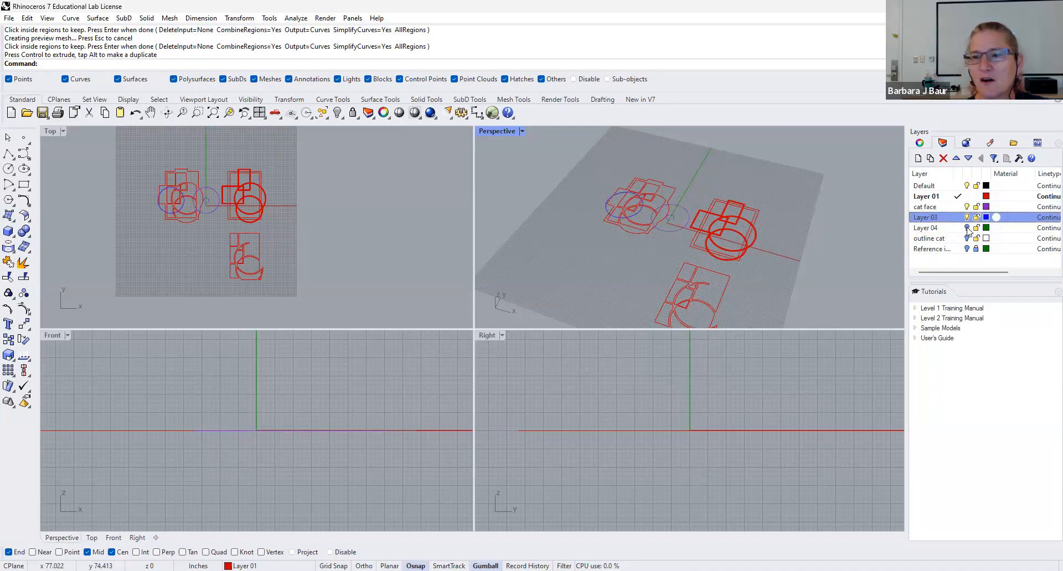
{"action": "left_click", "coordinate": [966, 227]}
{"action": "left_click", "coordinate": [967, 238]}
{"action": "right_click_drag", "start_coordinate": [823, 271], "coordinate": [786, 250]}
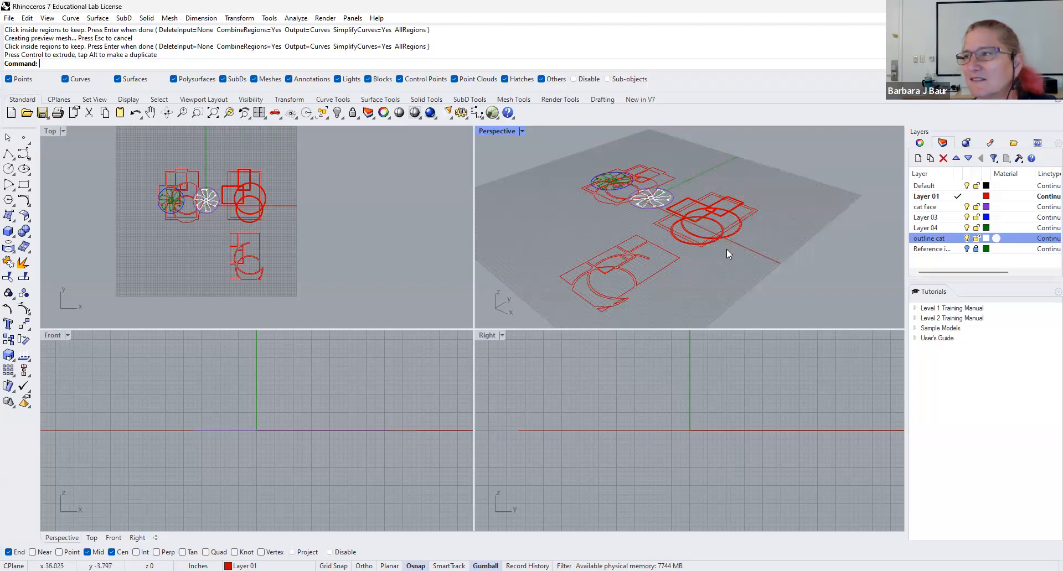
{"action": "scroll", "coordinate": [538, 239], "scroll_direction": "down", "scroll_amount": 3}
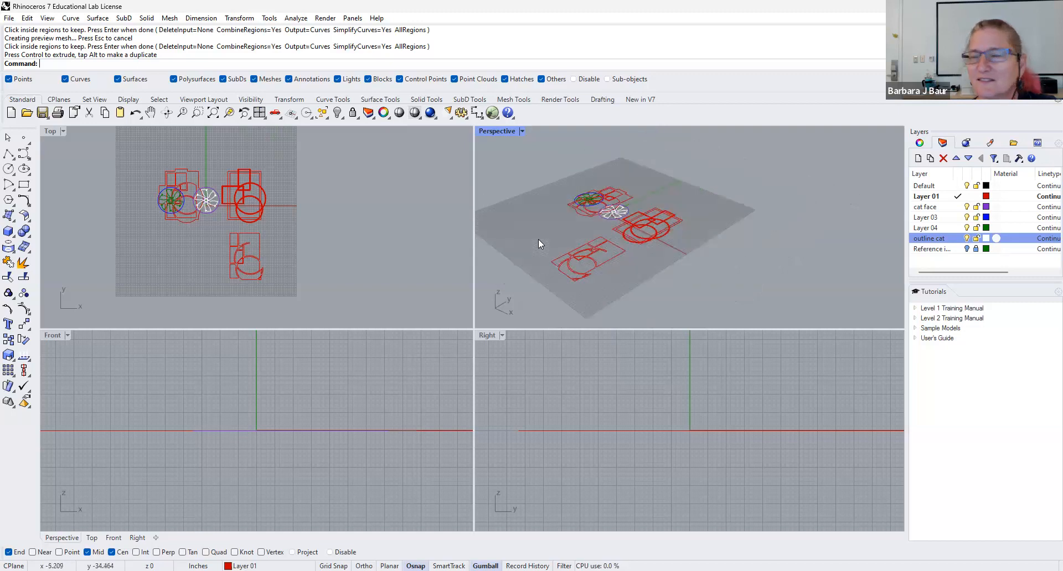
Maximize the Top viewport with all the designs in view.
{"action": "double_click", "coordinate": [50, 131]}
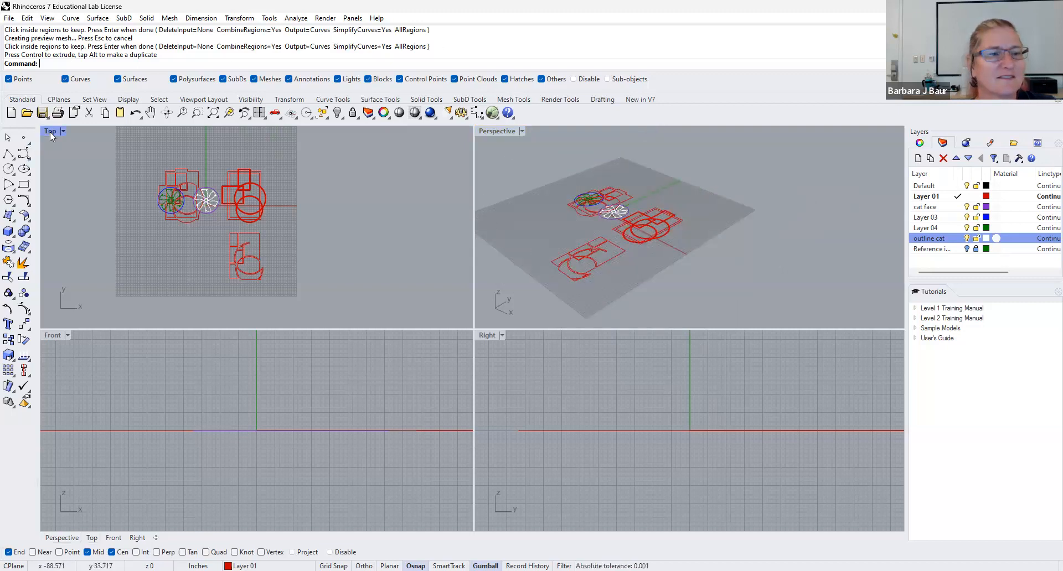
{"action": "scroll", "coordinate": [397, 301], "scroll_direction": "down", "scroll_amount": 4}
{"action": "scroll", "coordinate": [398, 301], "scroll_direction": "up", "scroll_amount": 4}
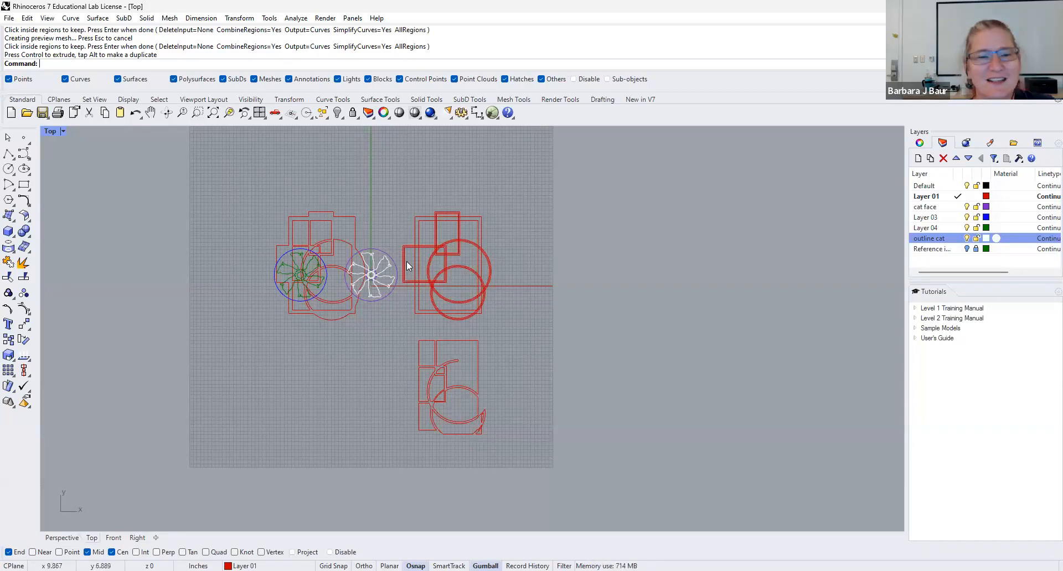
{"action": "right_click_drag", "start_coordinate": [426, 310], "coordinate": [425, 313]}
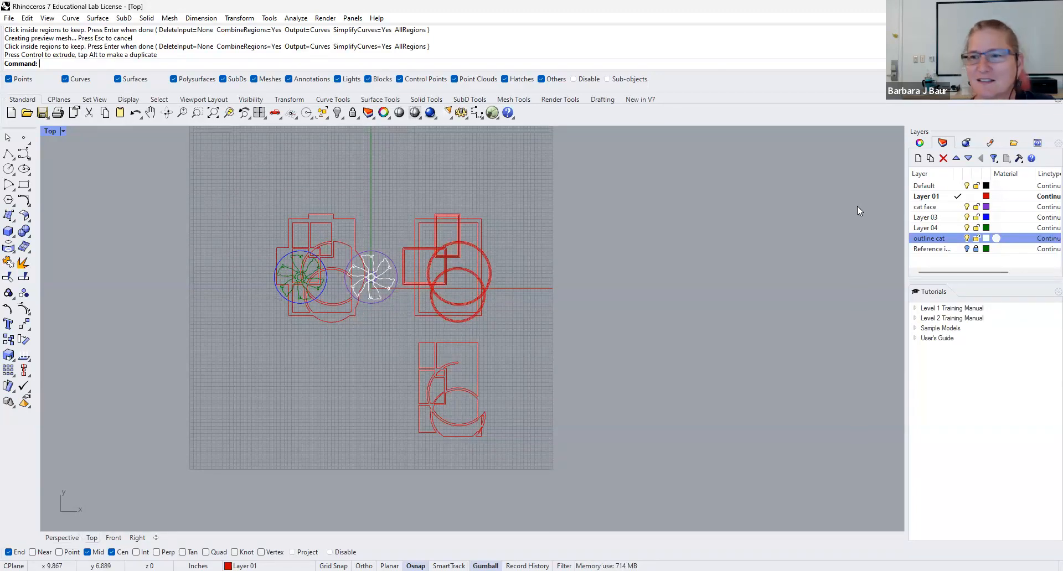
Make Default the current layer and hide Layer 01, cat face, Layer 03, Layer 04 and outline cat.
{"action": "left_click", "coordinate": [957, 186]}
{"action": "left_click", "coordinate": [966, 198]}
{"action": "left_click", "coordinate": [966, 207]}
{"action": "left_click", "coordinate": [966, 217]}
{"action": "left_click", "coordinate": [966, 228]}
{"action": "left_click", "coordinate": [967, 238]}
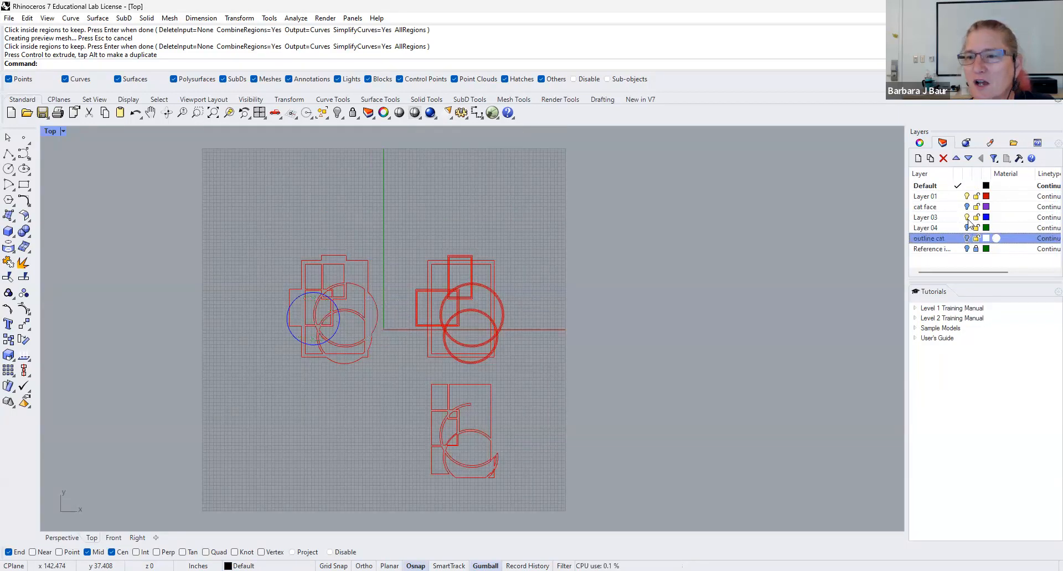
{"action": "left_click", "coordinate": [967, 197]}
{"action": "left_click", "coordinate": [966, 217]}
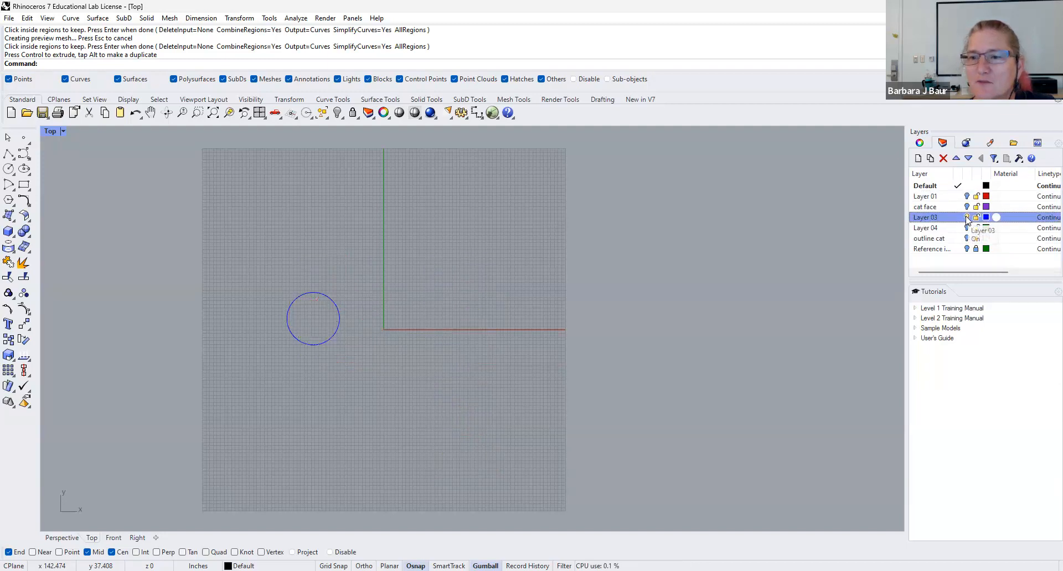
Draw a closed, irregular seven-sided polyline across the green Y axis, above the red X axis, with a raised peak on its right side.
{"action": "left_click", "coordinate": [11, 150]}
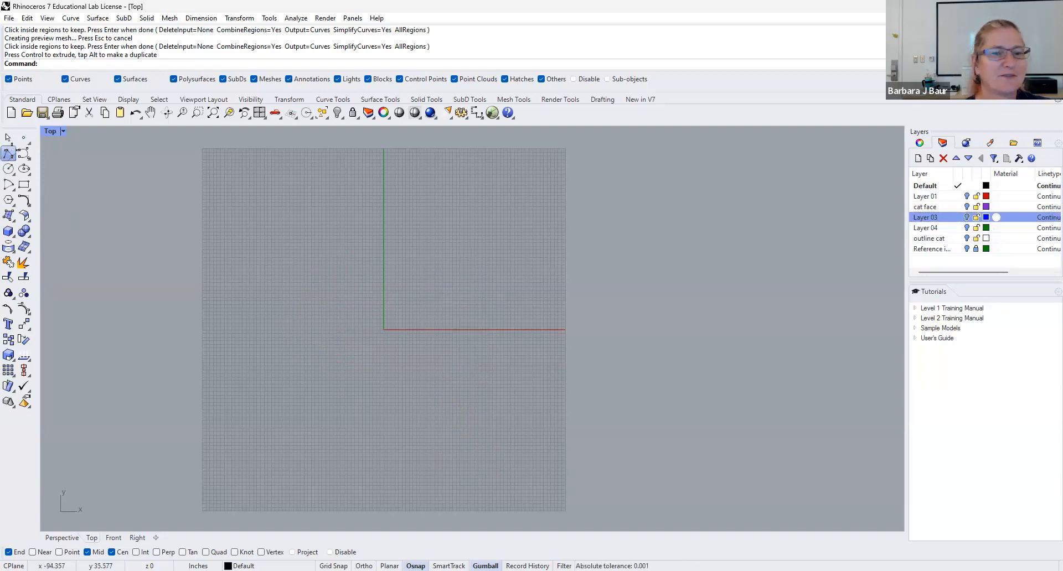
{"action": "scroll", "coordinate": [309, 220], "scroll_direction": "up", "scroll_amount": 4}
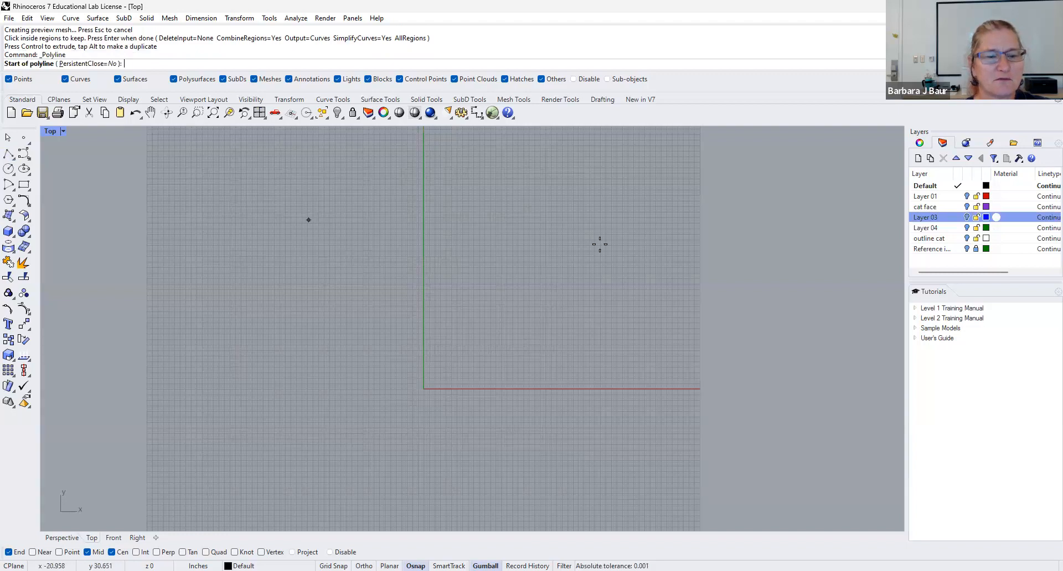
{"action": "left_click", "coordinate": [599, 261]}
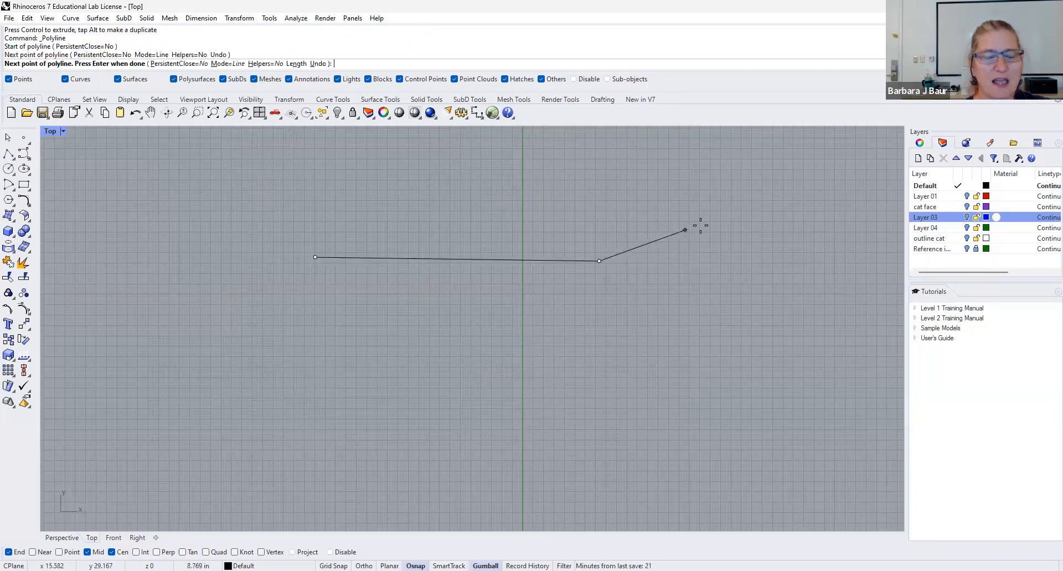
{"action": "left_click", "coordinate": [725, 221]}
{"action": "left_click", "coordinate": [789, 270]}
{"action": "left_click", "coordinate": [736, 393]}
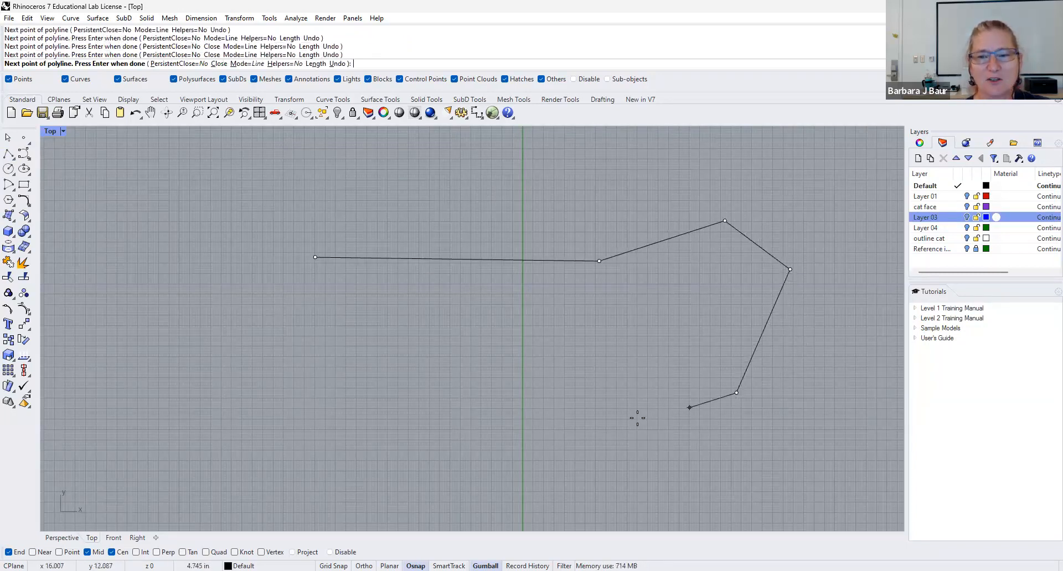
{"action": "left_click", "coordinate": [561, 425]}
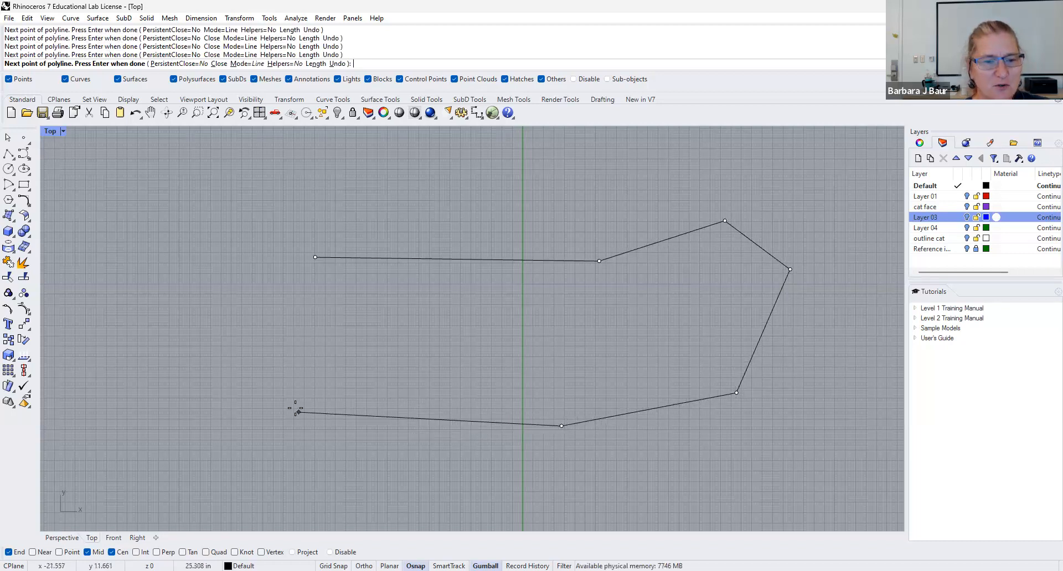
{"action": "left_click", "coordinate": [296, 408]}
{"action": "left_click", "coordinate": [315, 257]}
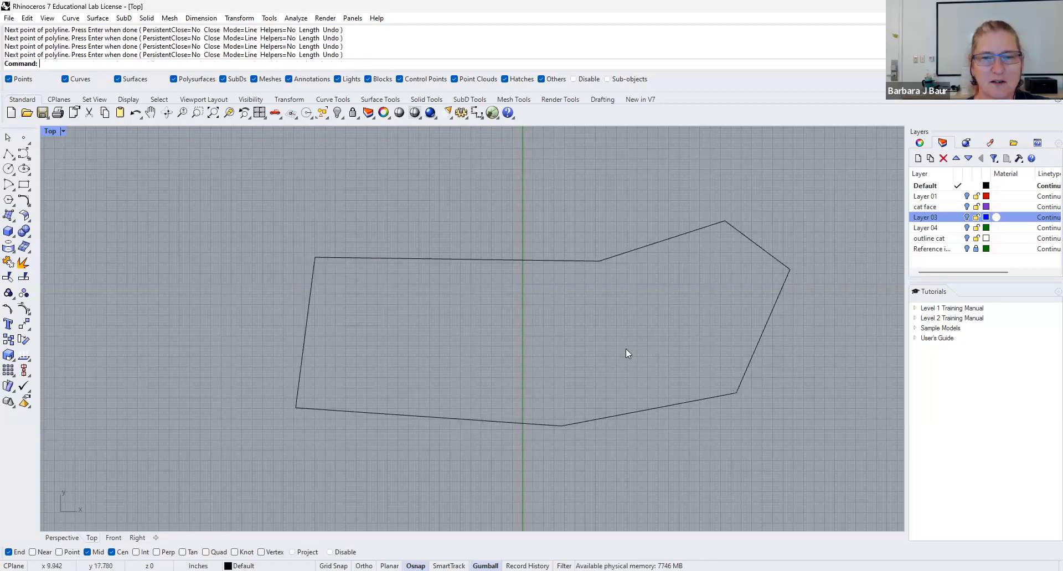
Run Rebuild on the closed polyline and set the point count to 8.
{"action": "scroll", "coordinate": [673, 389], "scroll_direction": "down", "scroll_amount": 3}
{"action": "left_click", "coordinate": [624, 392]}
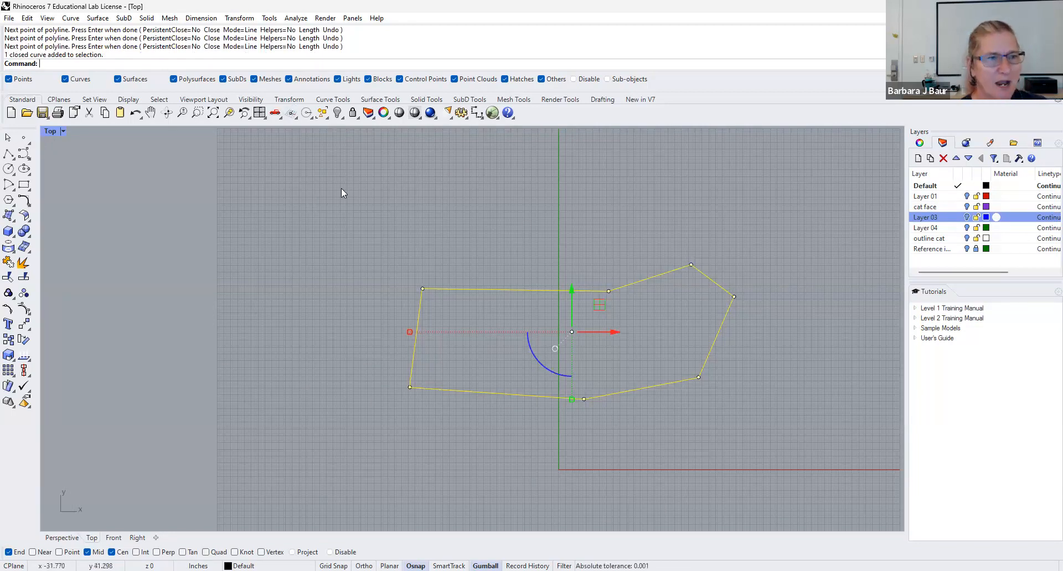
{"action": "type", "text": "Rebu"}
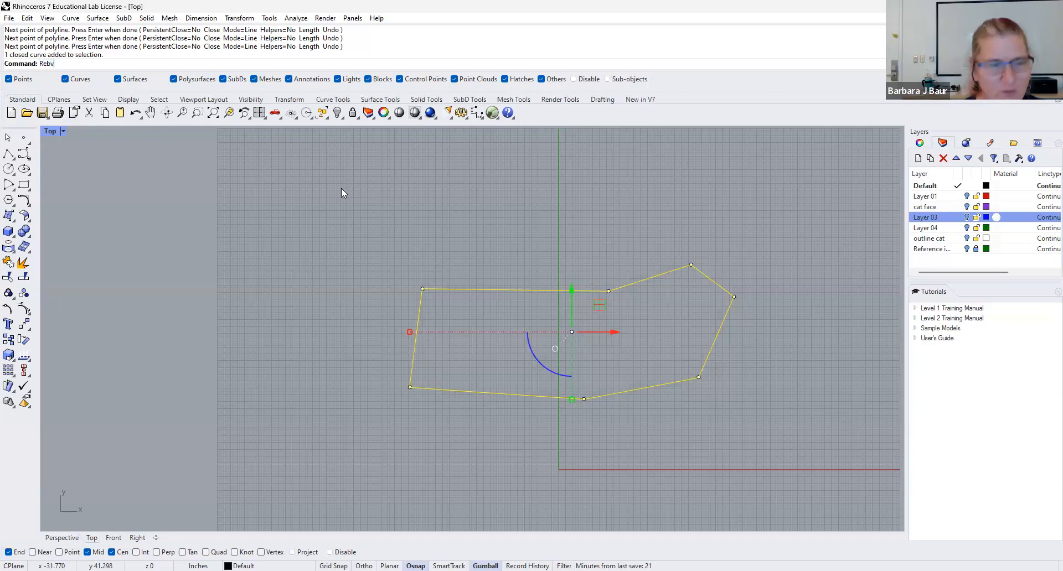
{"action": "key", "text": "BackSpace"}
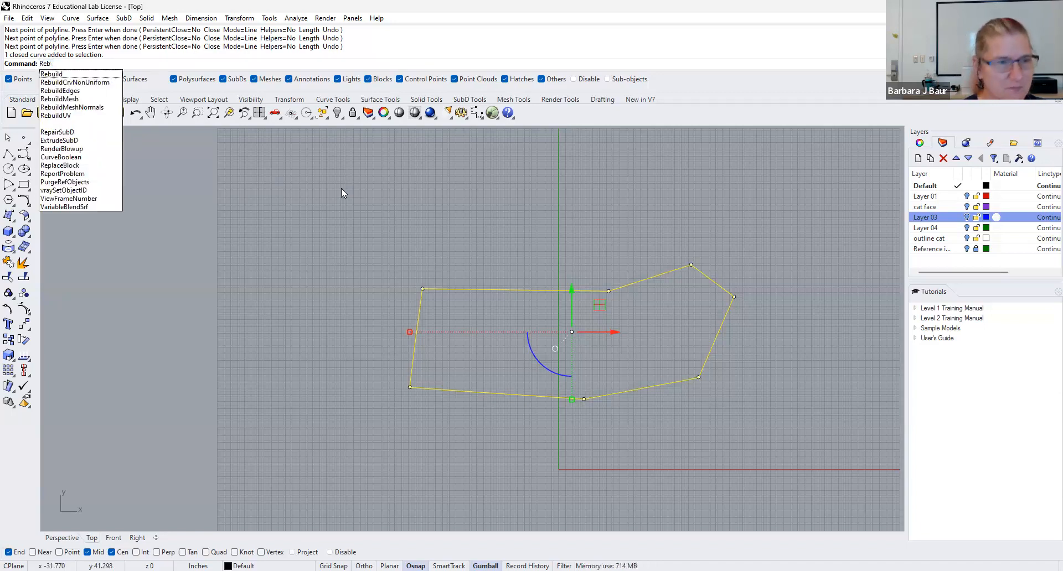
{"action": "type", "text": "u"}
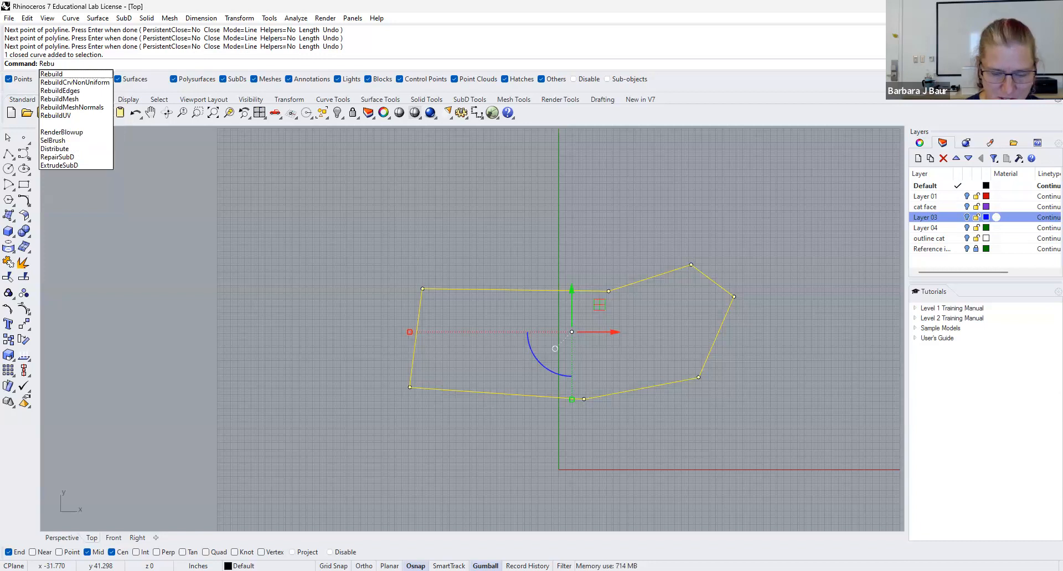
{"action": "key", "text": "Return"}
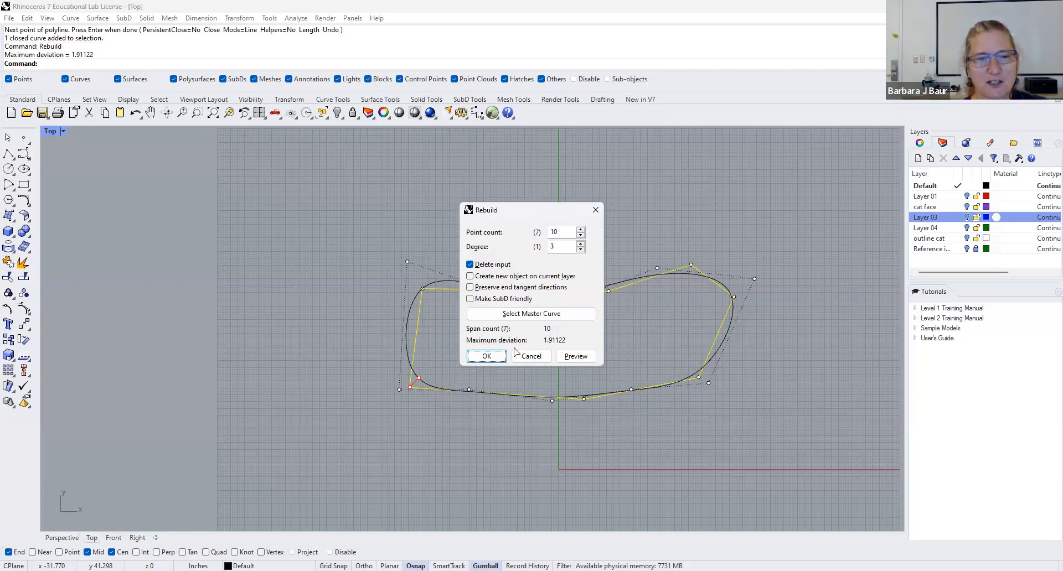
{"action": "left_click_drag", "start_coordinate": [570, 216], "coordinate": [323, 227]}
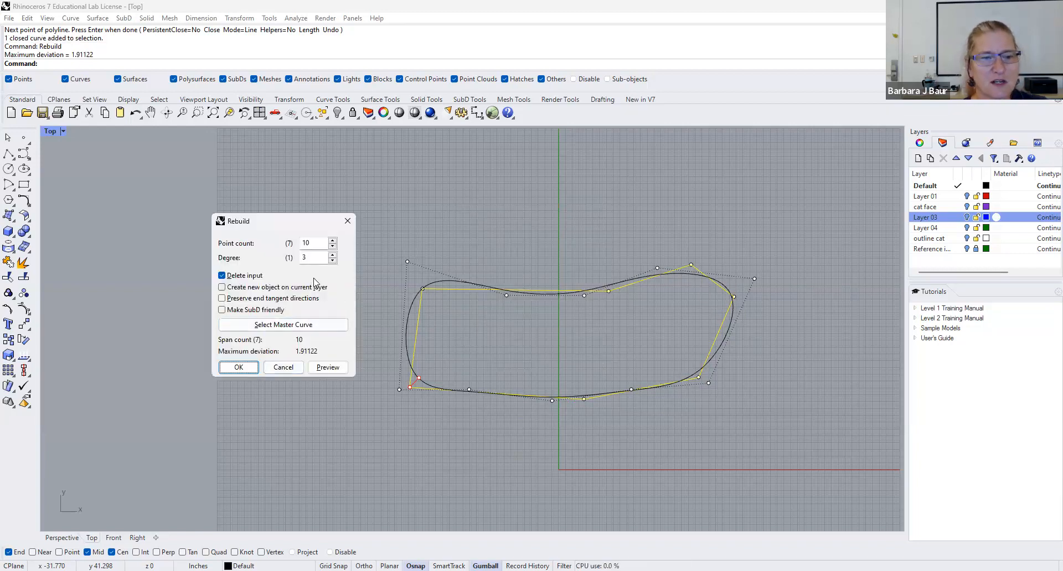
{"action": "double_click", "coordinate": [311, 240]}
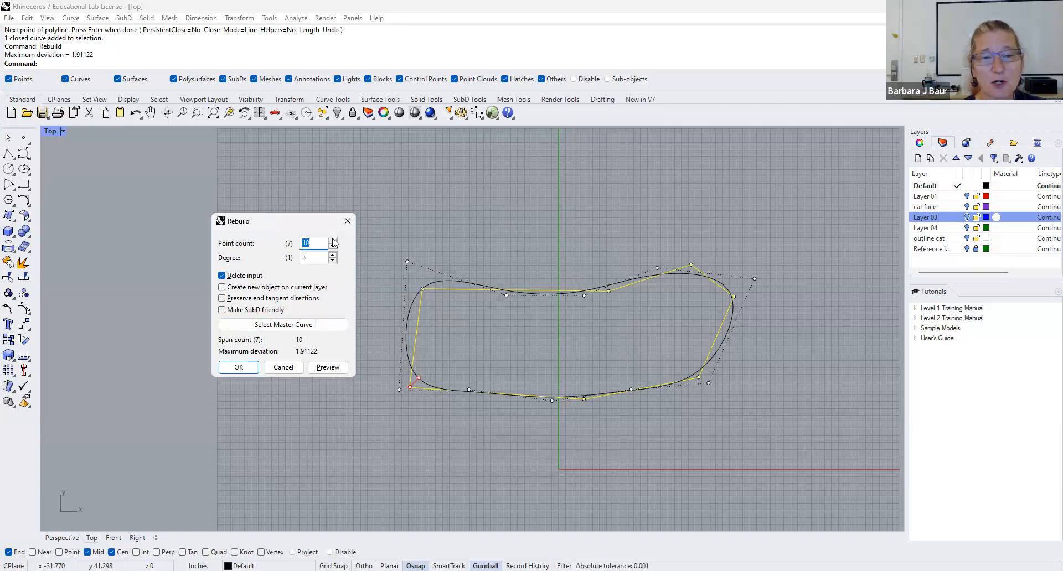
{"action": "type", "text": "8"}
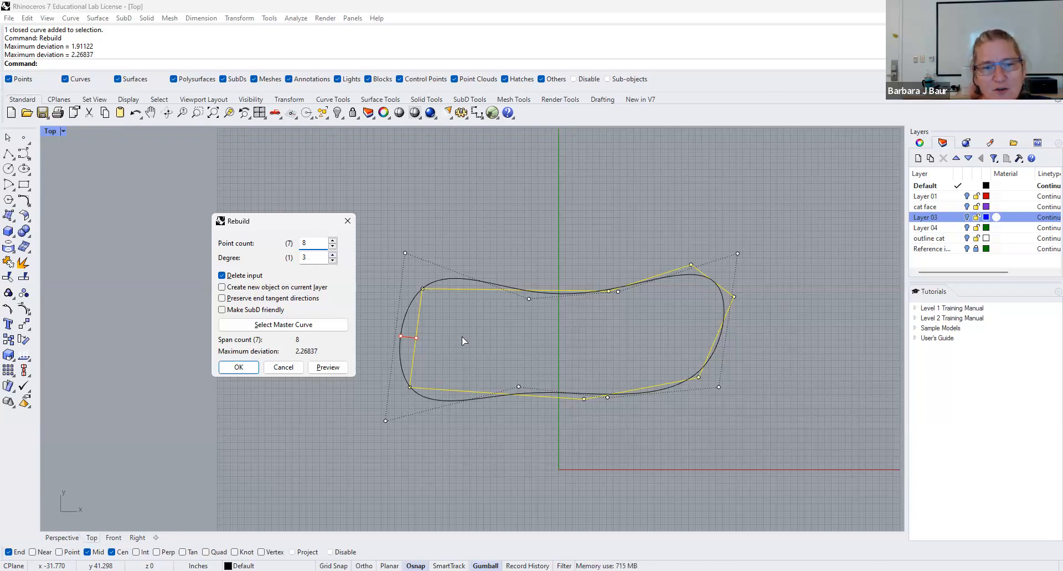
Lower the rebuild degree to 2, apply the rebuild to the curve and deselect it.
{"action": "left_click", "coordinate": [332, 261]}
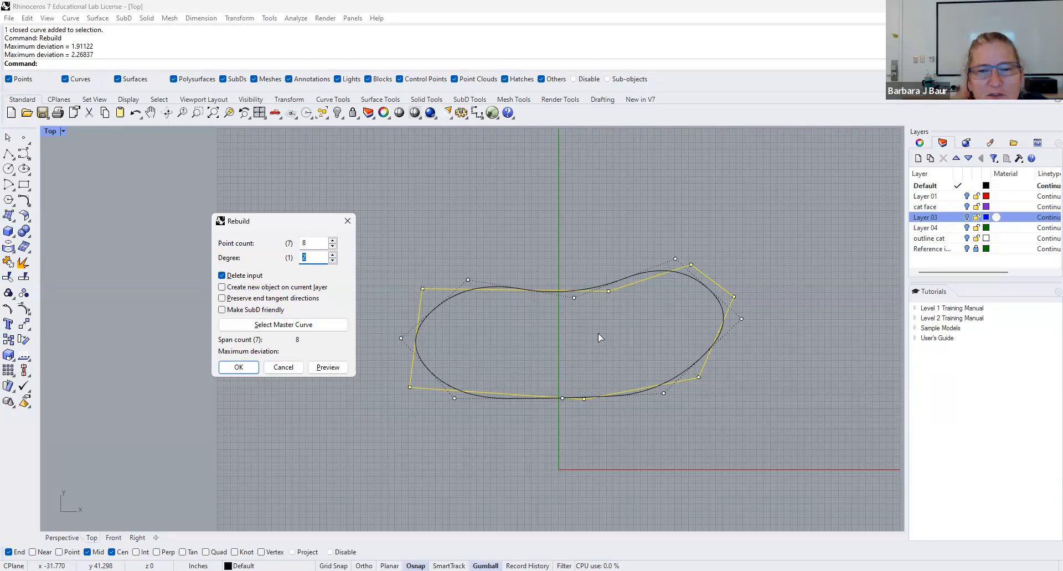
{"action": "scroll", "coordinate": [640, 340], "scroll_direction": "up", "scroll_amount": 2}
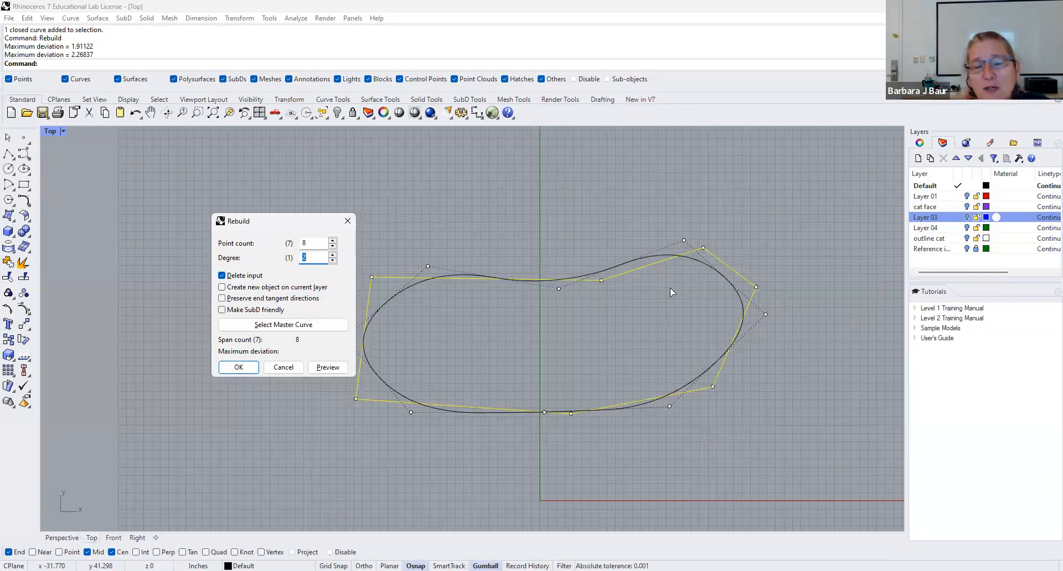
{"action": "left_click", "coordinate": [239, 370]}
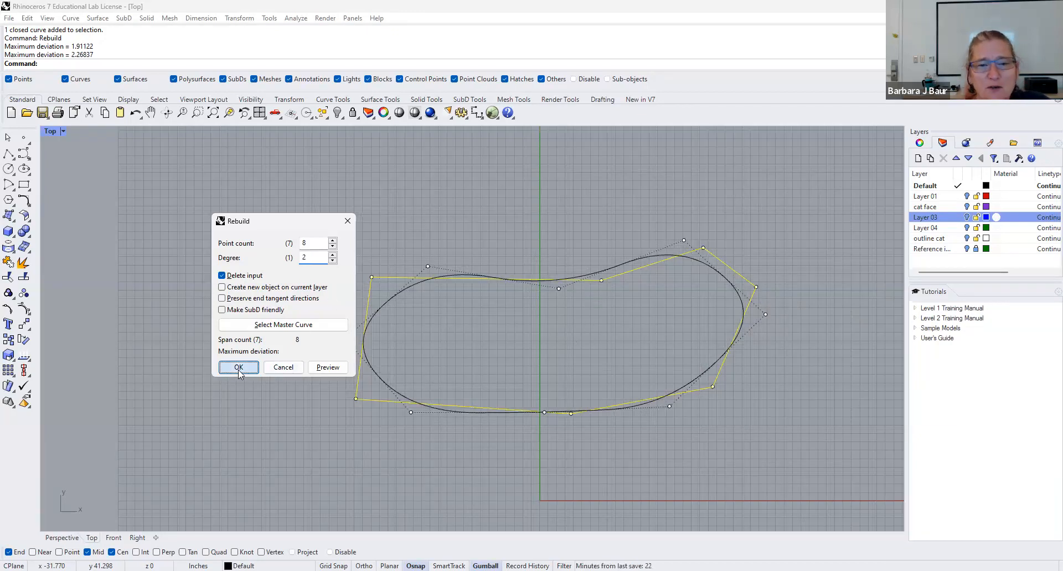
{"action": "key", "text": "Return"}
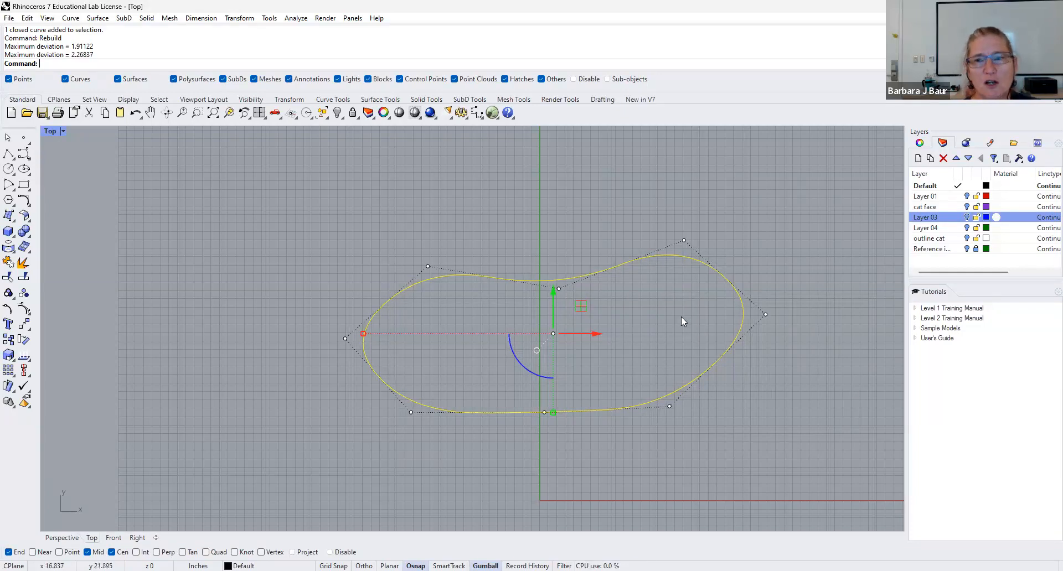
{"action": "left_click", "coordinate": [397, 237]}
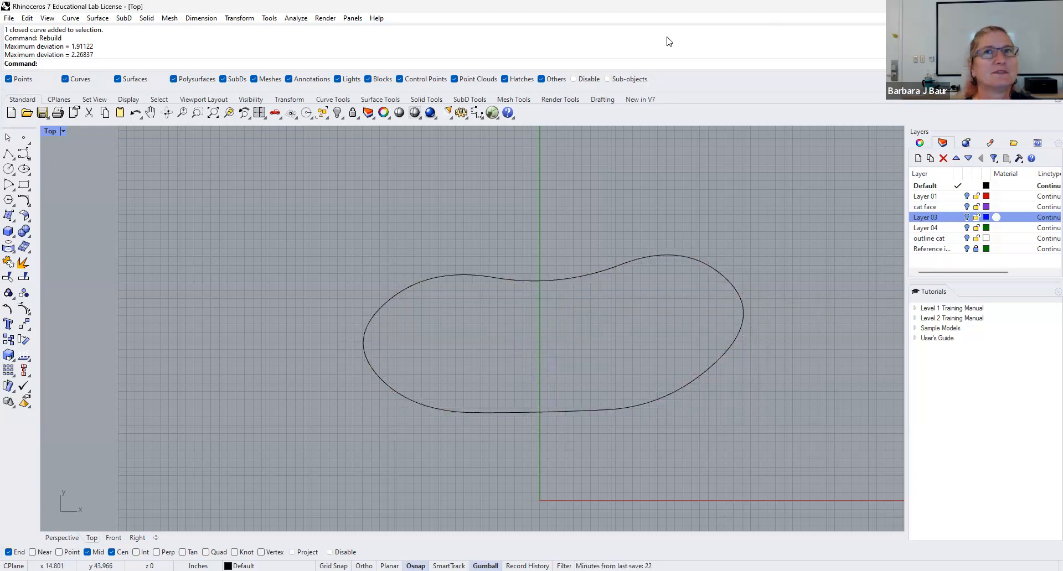